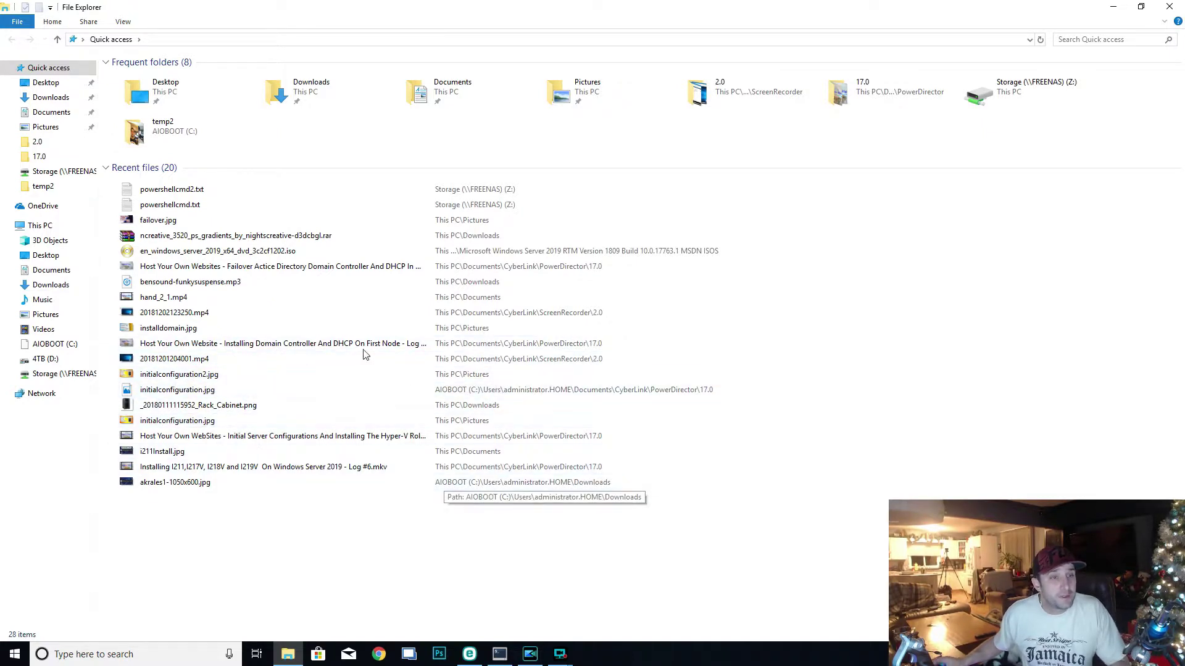
- Open This PC to list its folders, the C: and D: drives, and network locations
left_click(56, 231)
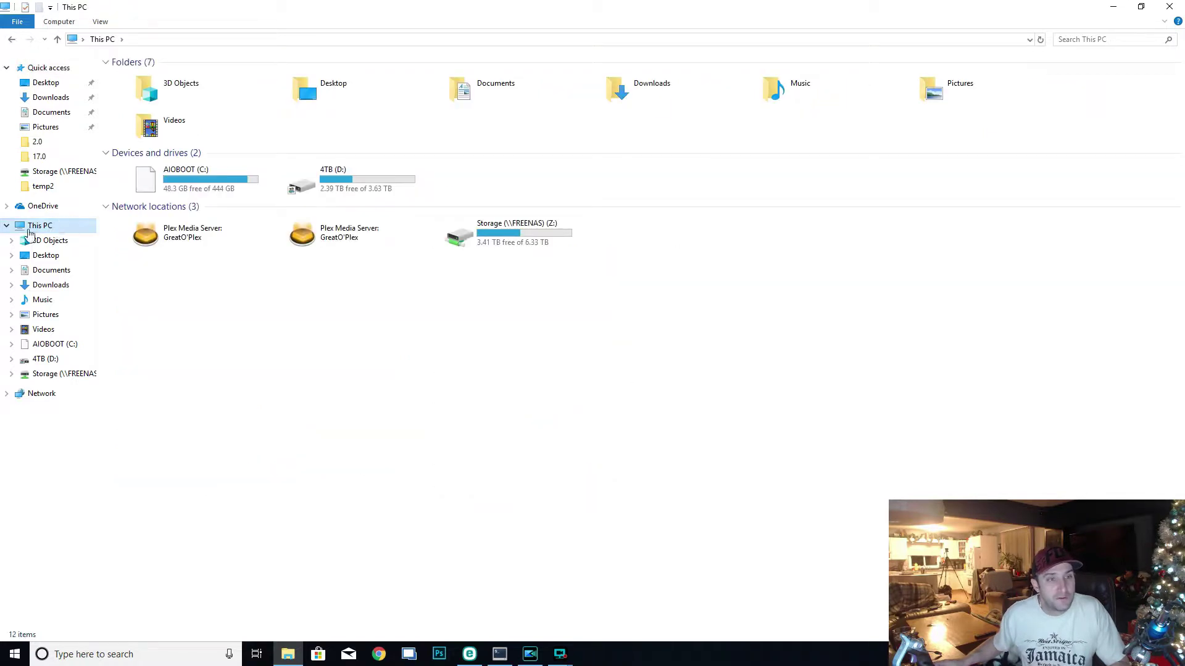
- Open System Properties from This PC's Properties window and go to the Advanced tab
right_click(45, 227)
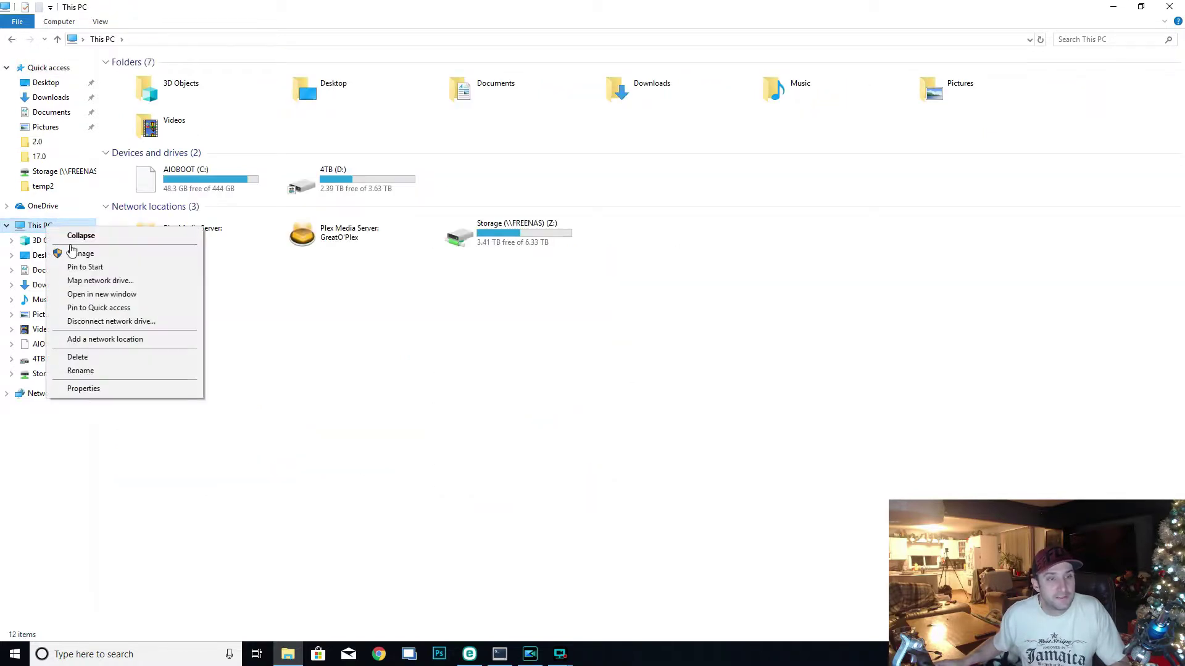
left_click(131, 391)
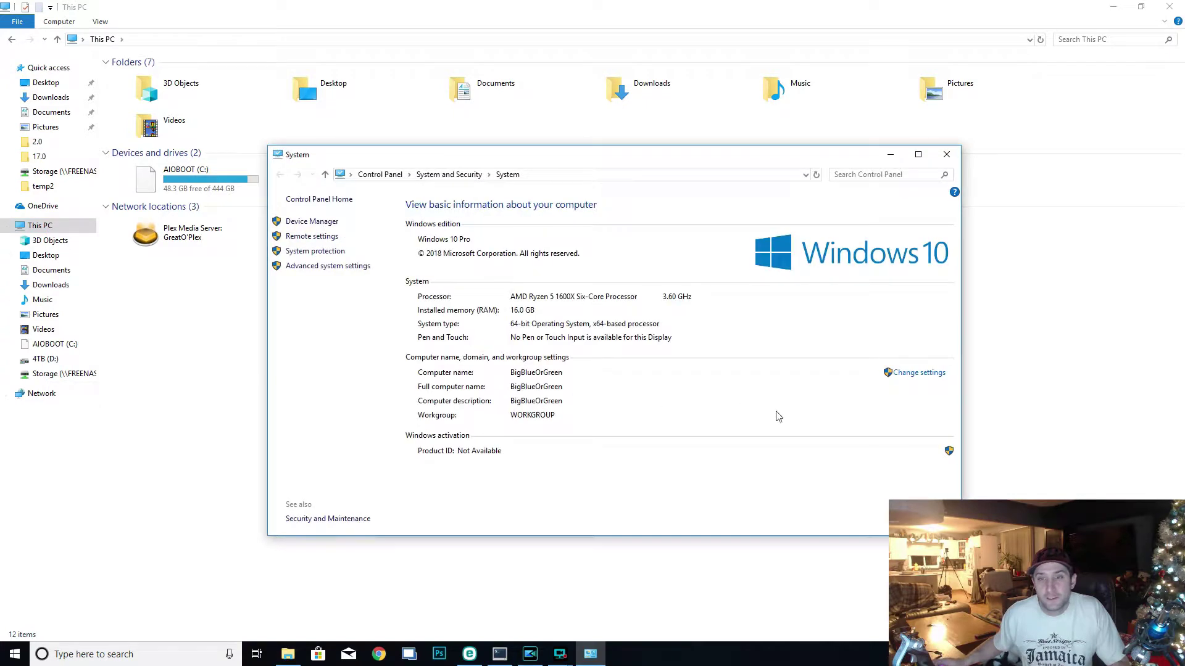
left_click_drag(646, 159, 578, 100)
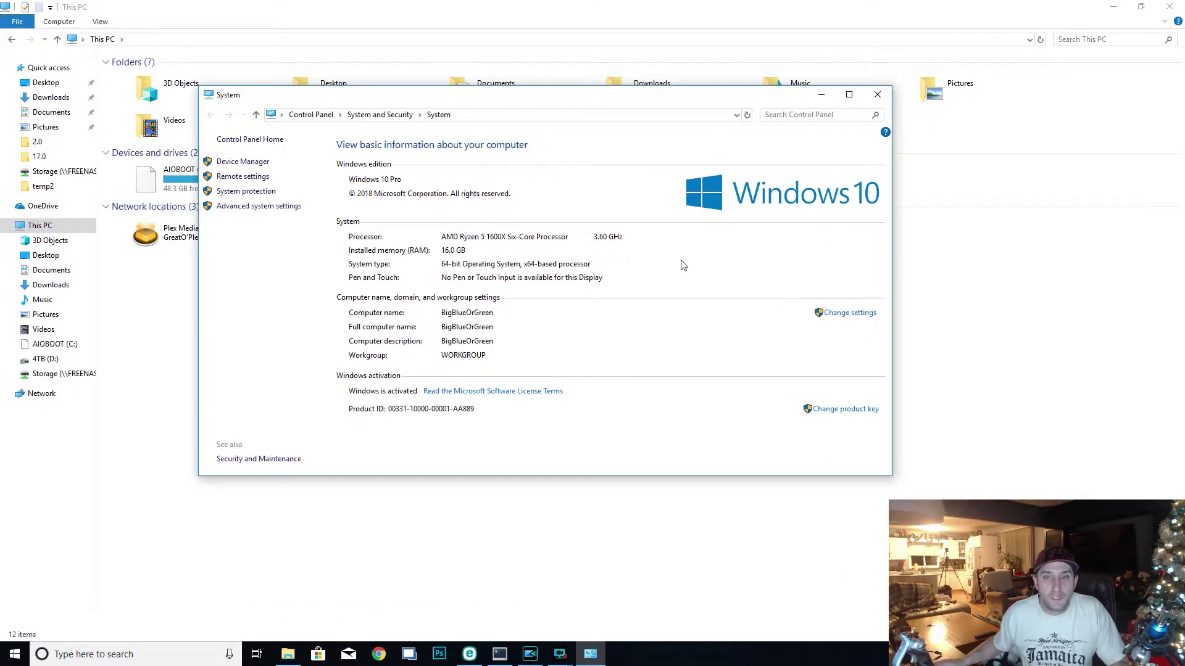
left_click(850, 314)
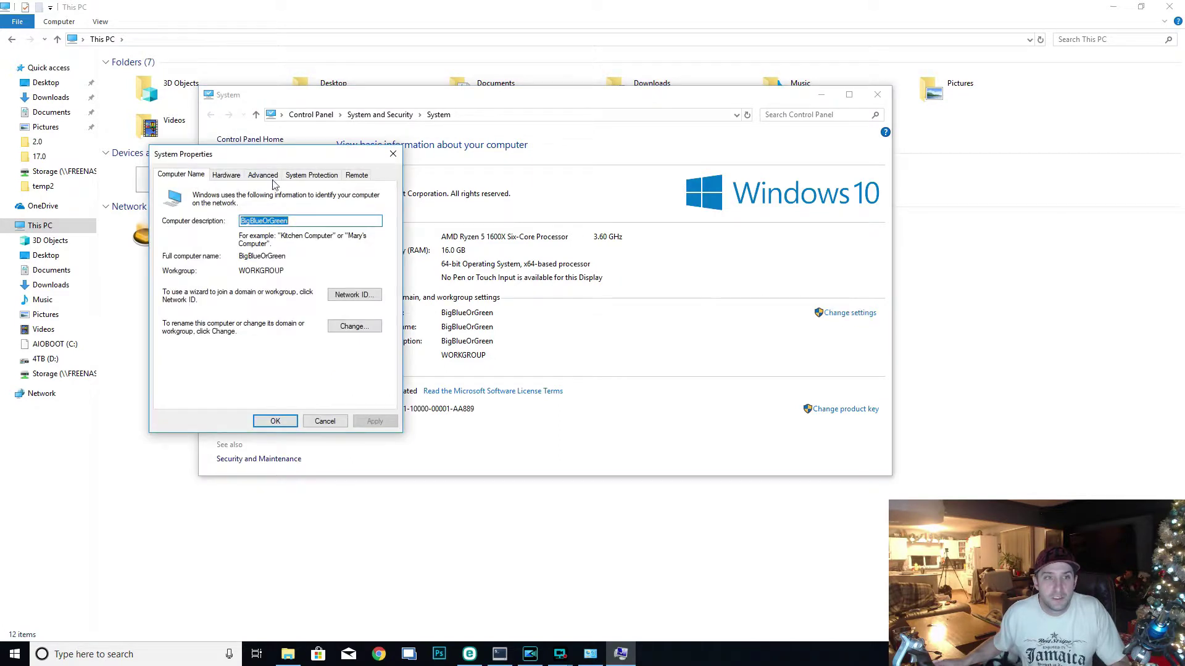
left_click(271, 177)
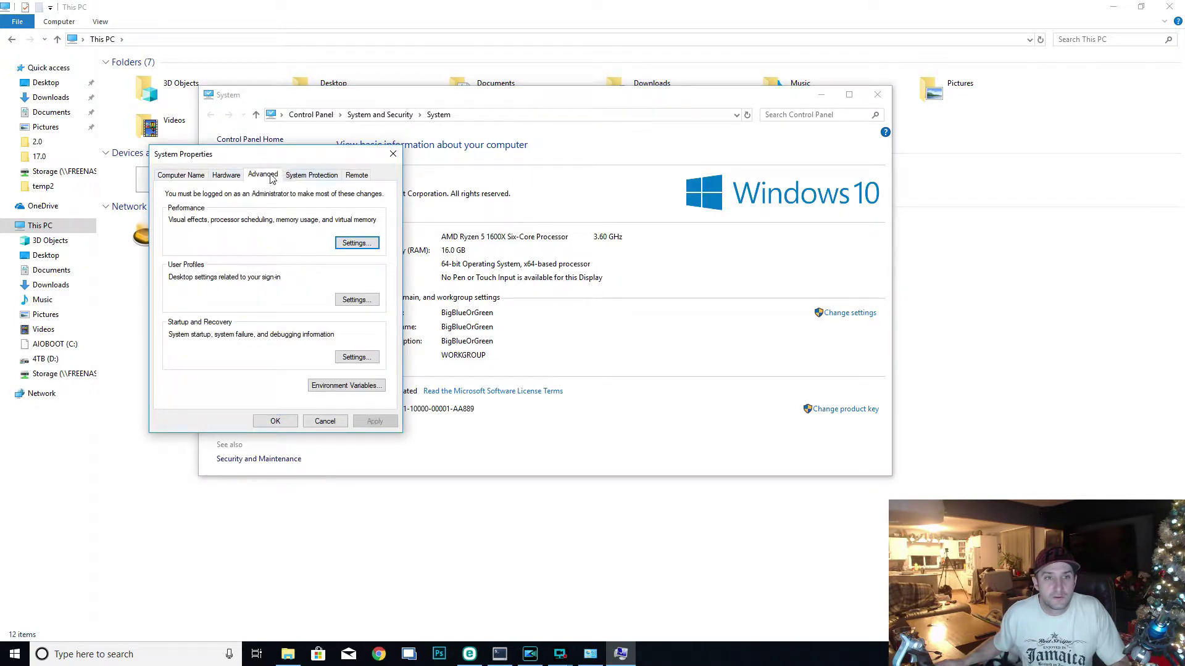
left_click(223, 178)
left_click(203, 178)
left_click(264, 177)
- Turn off the operating-system list at startup in Startup and Recovery, then return to Computer Name
left_click(355, 358)
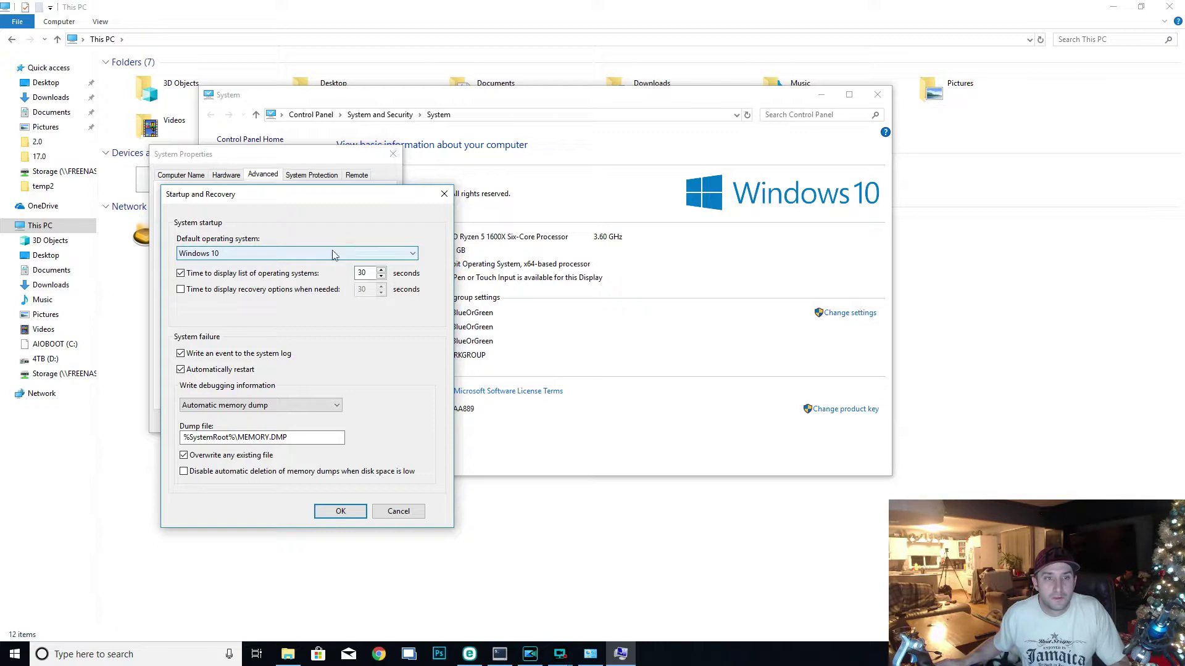
left_click(267, 275)
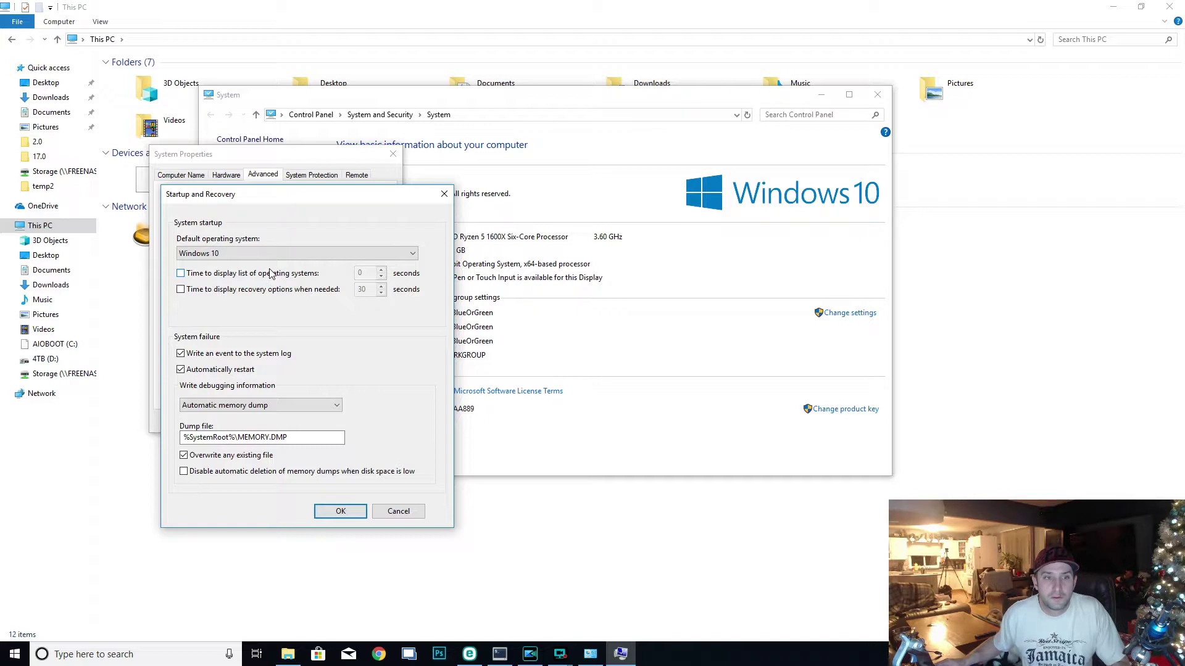
left_click(341, 513)
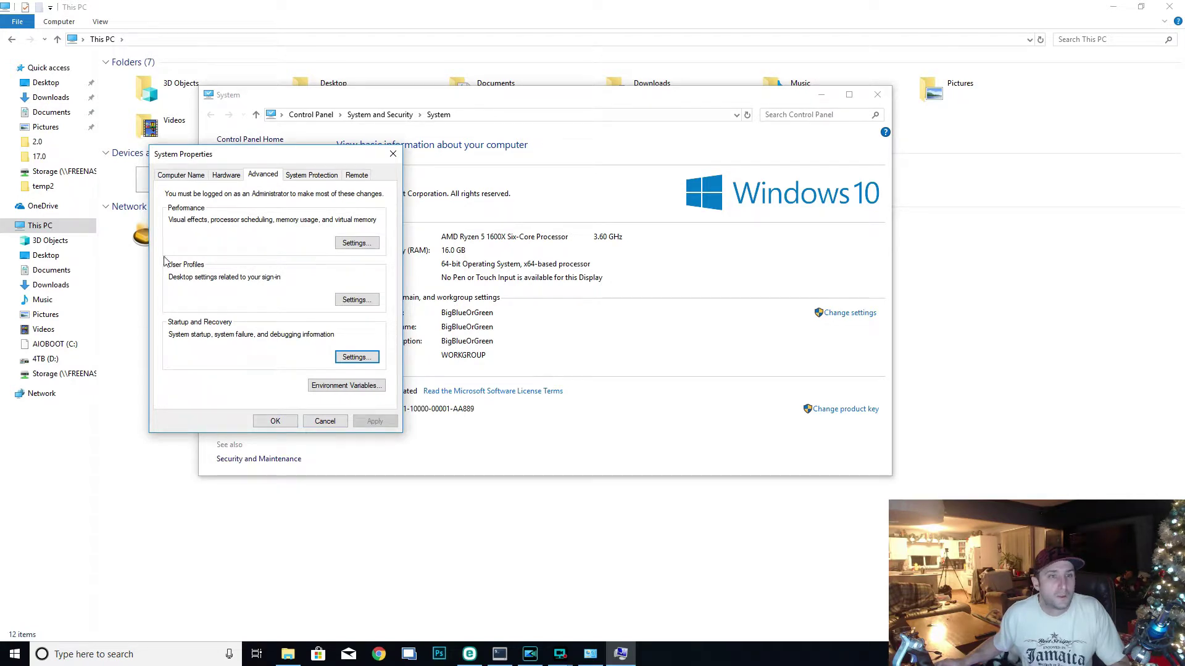
left_click(182, 175)
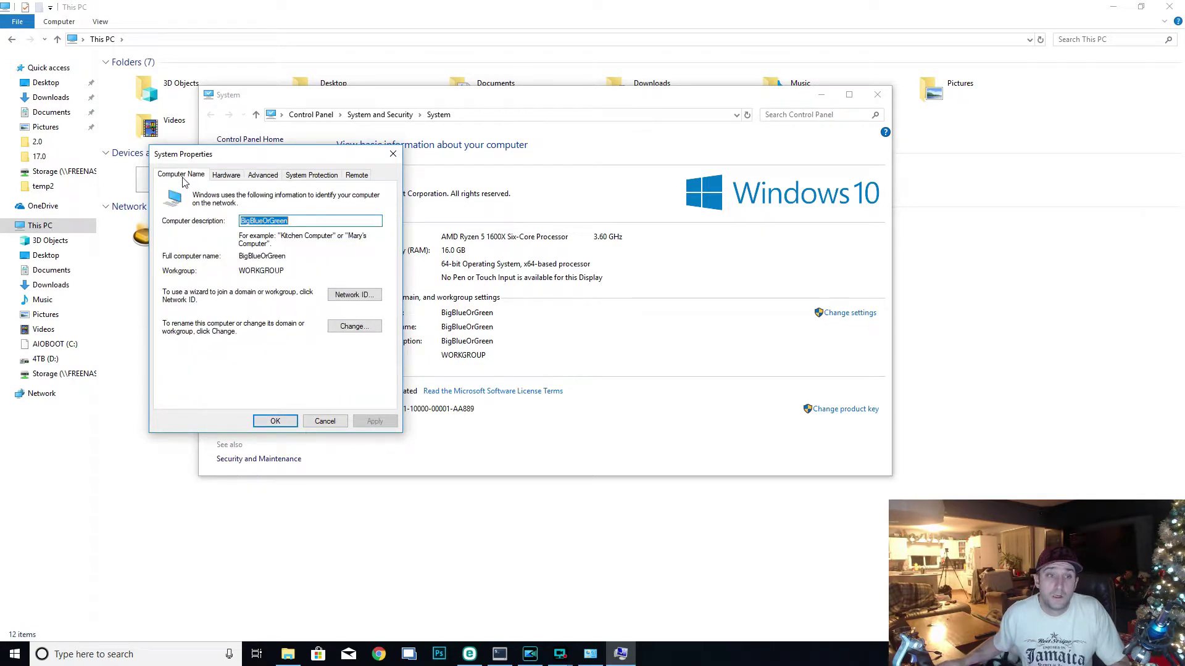
- Set the computer to be a member of the home.com domain
left_click(352, 329)
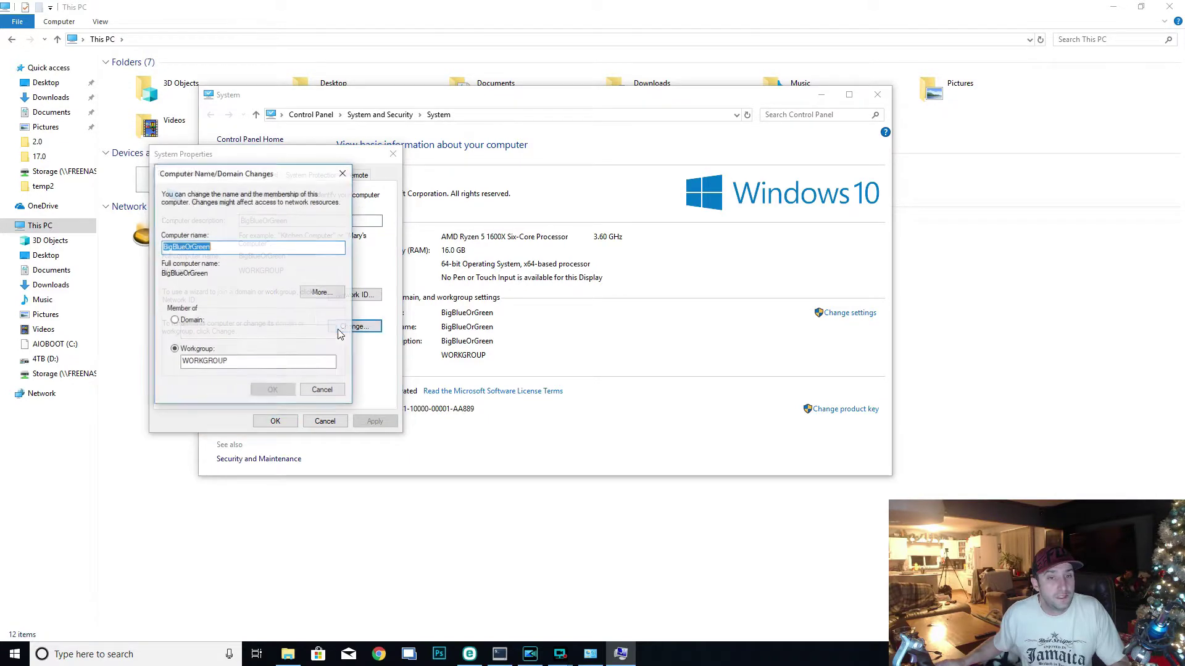
left_click(175, 321)
left_click(185, 332)
type("home.com")
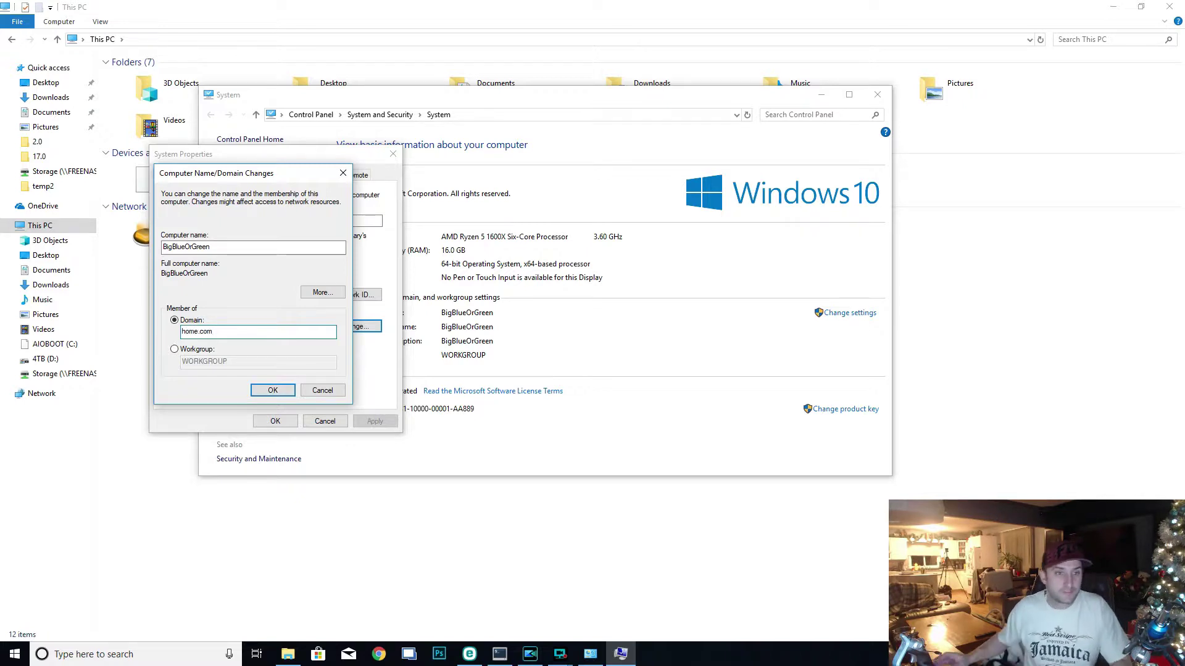
left_click(287, 389)
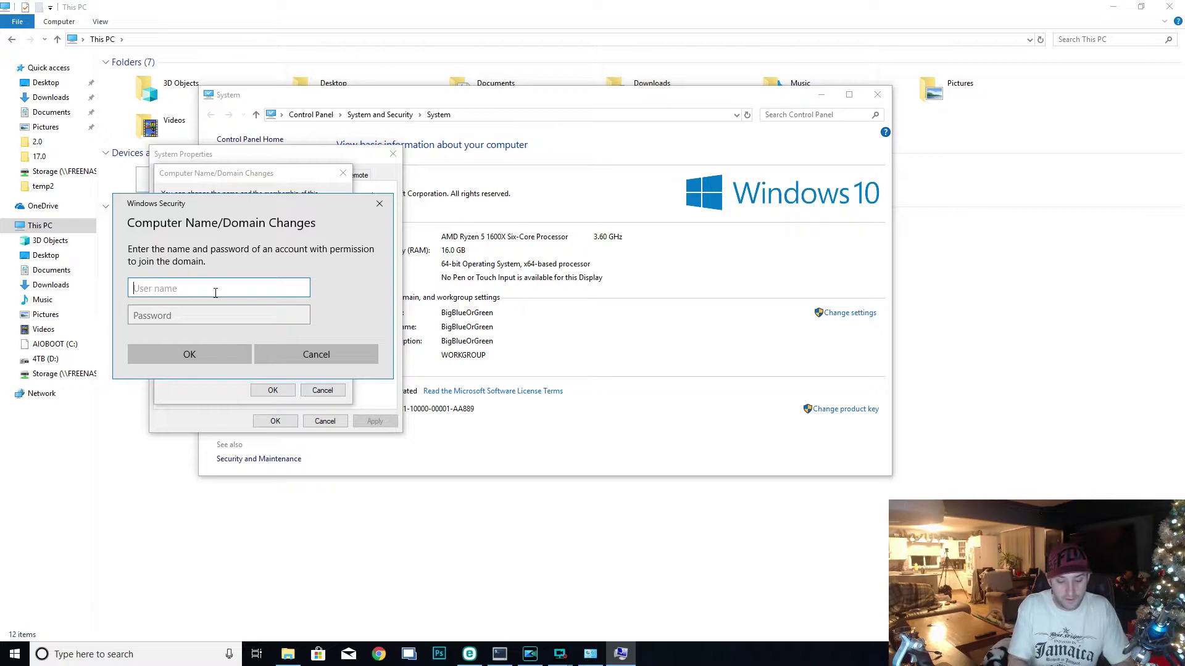
- Enter the domain administrator username and password and submit them
type("home\\administrator")
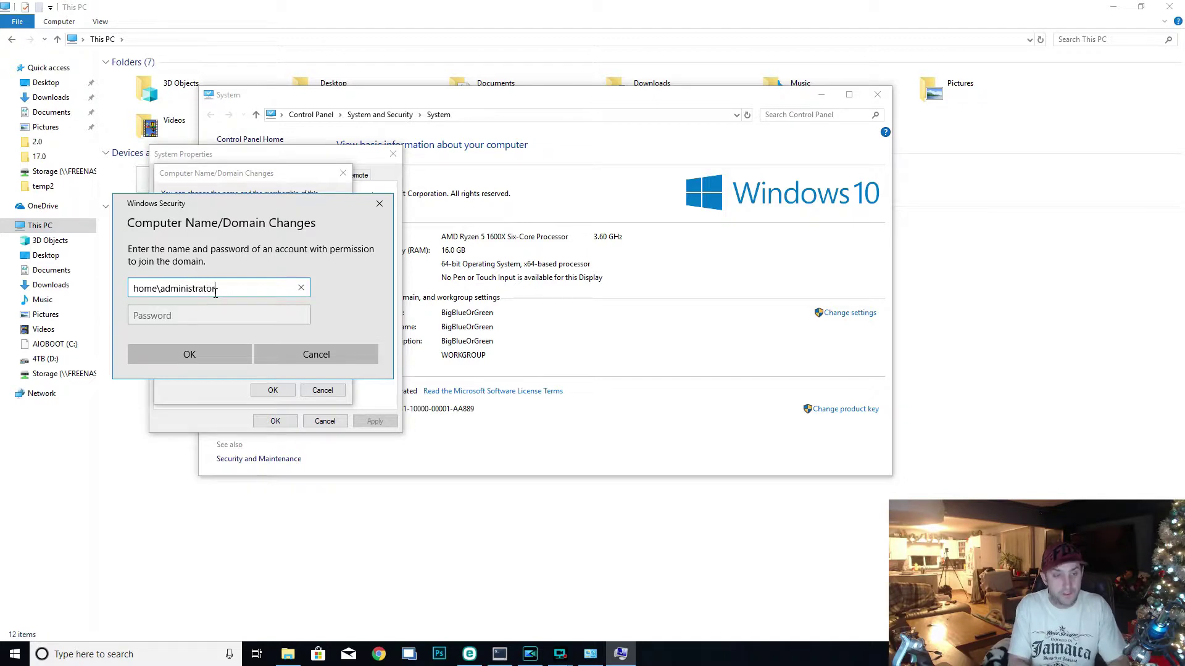
key("Tab")
type("••")
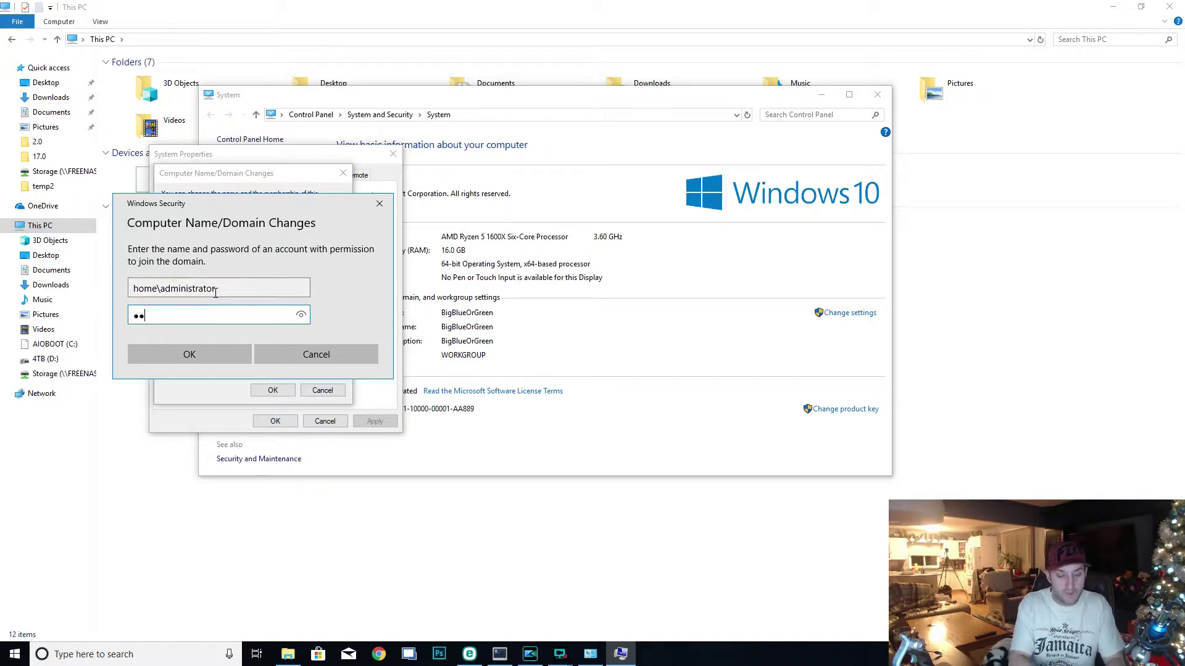
key("BackSpace")
key("BackSpace")
key("BackSpace")
key("BackSpace")
key("BackSpace")
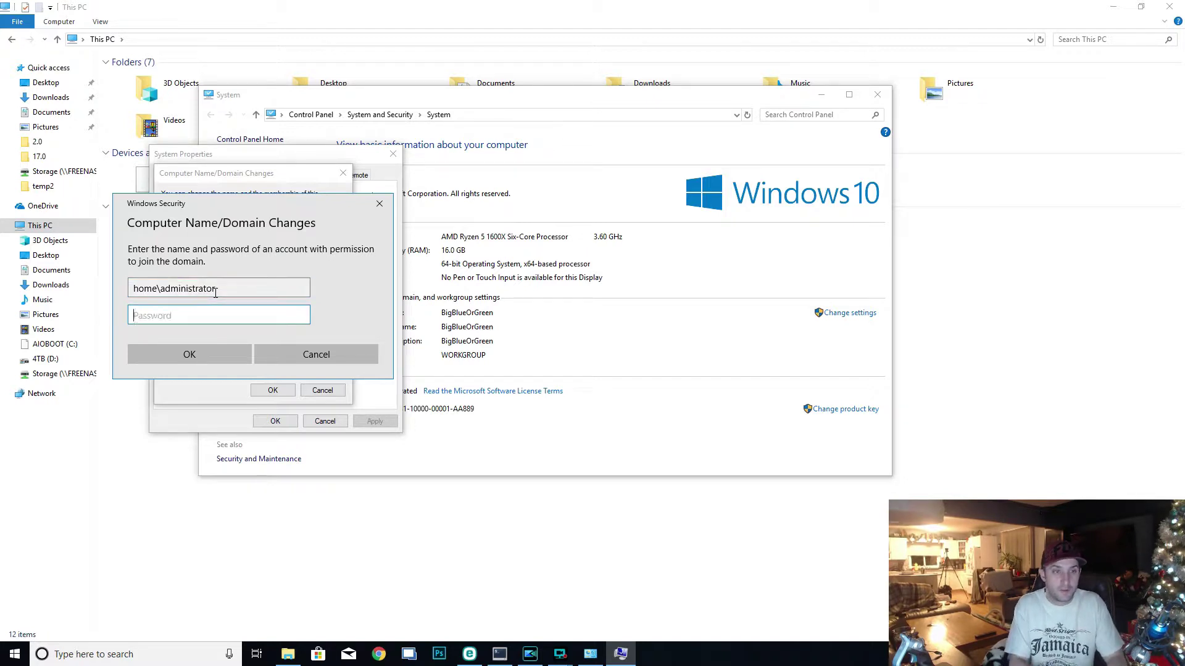
type("•••••••••")
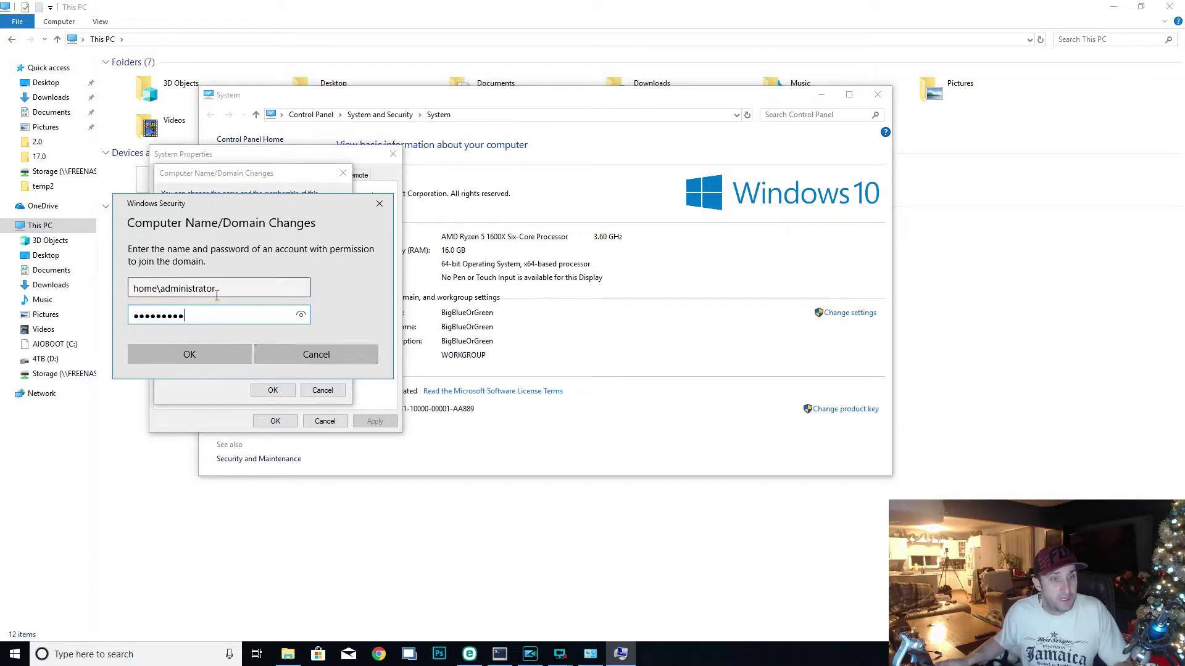
left_click_drag(159, 290, 138, 289)
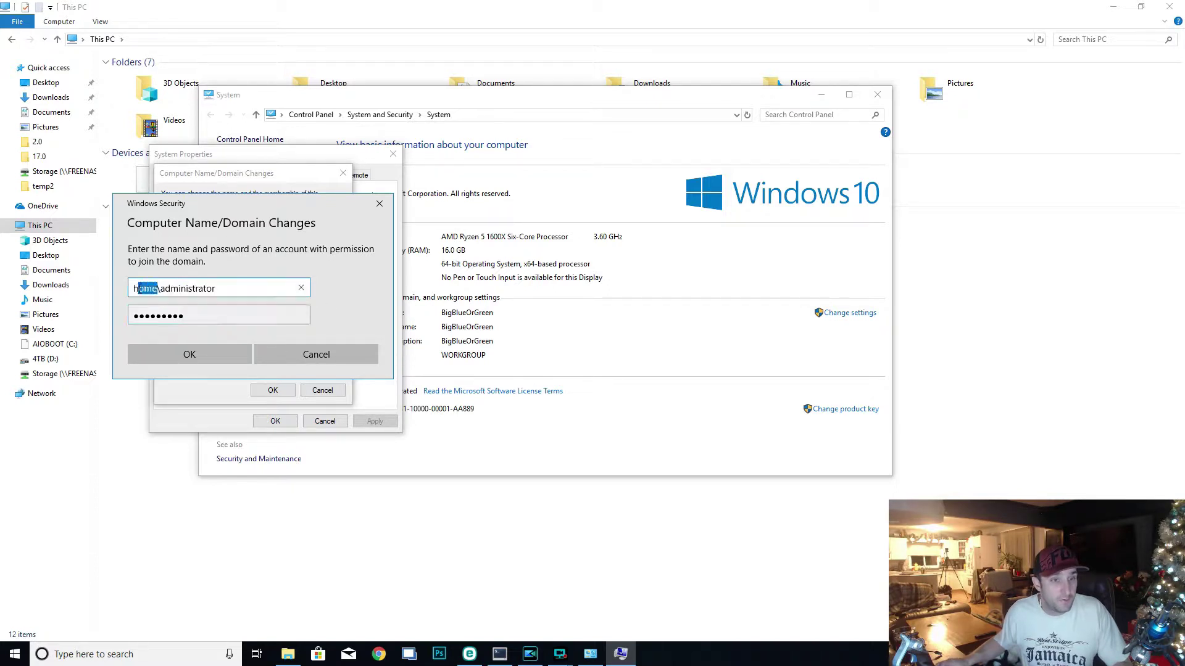
double_click(225, 290)
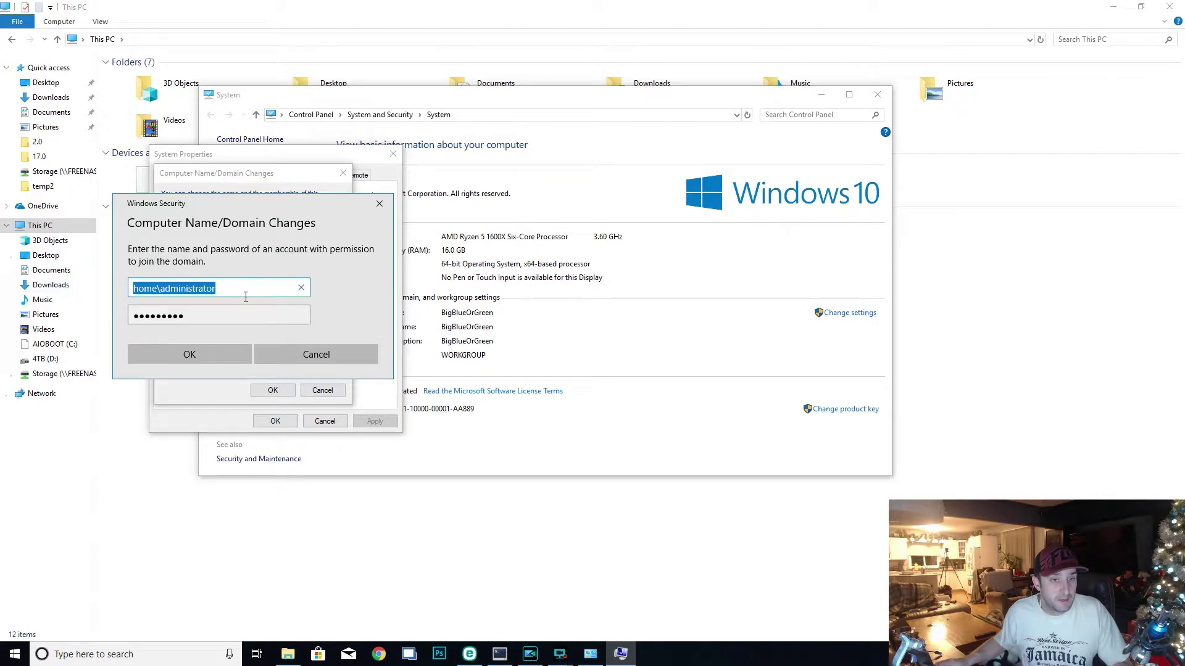
left_click(219, 360)
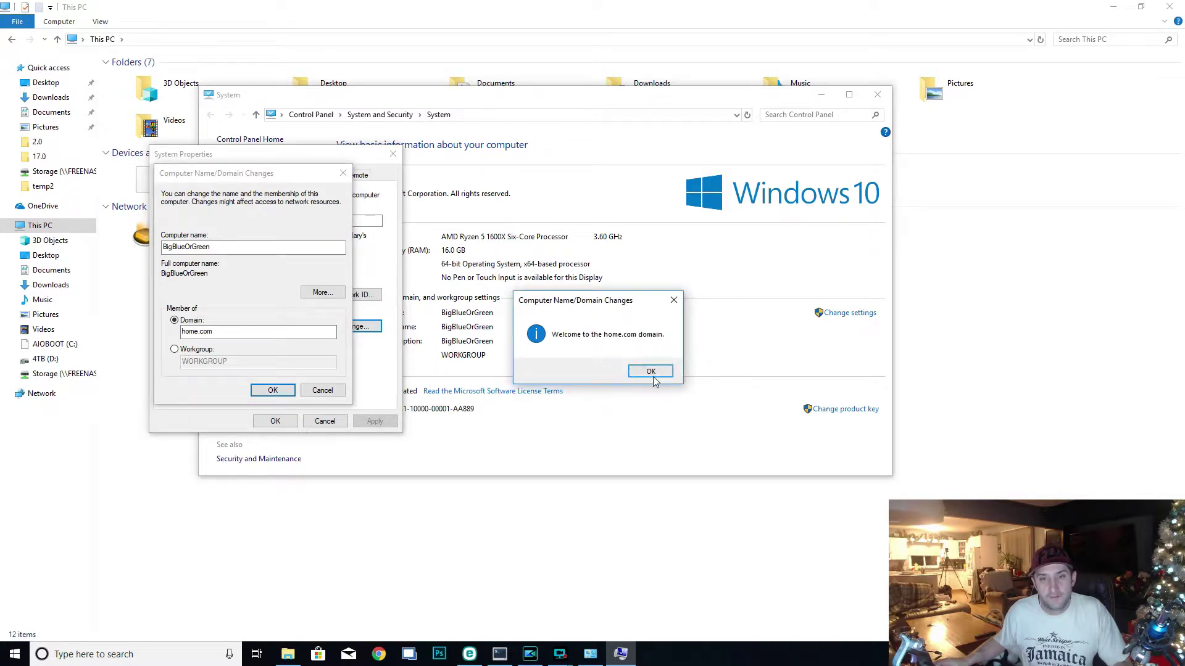
- Dismiss the domain welcome and restart-required notices and close System Properties
left_click(653, 372)
left_click(665, 341)
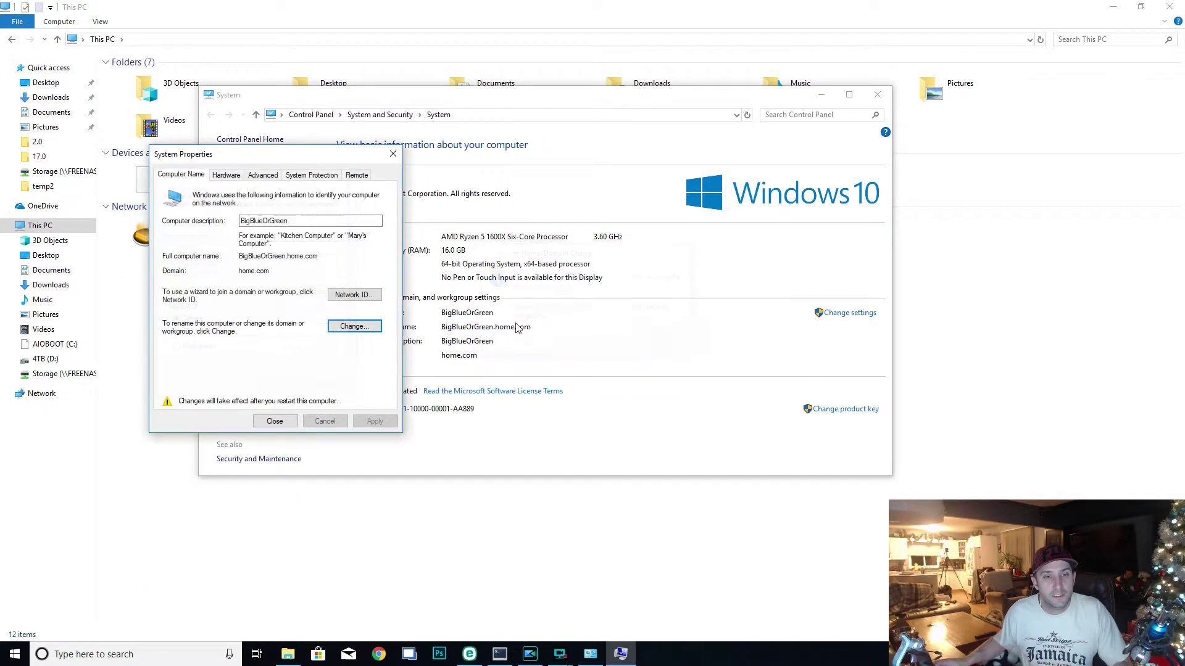
left_click(275, 420)
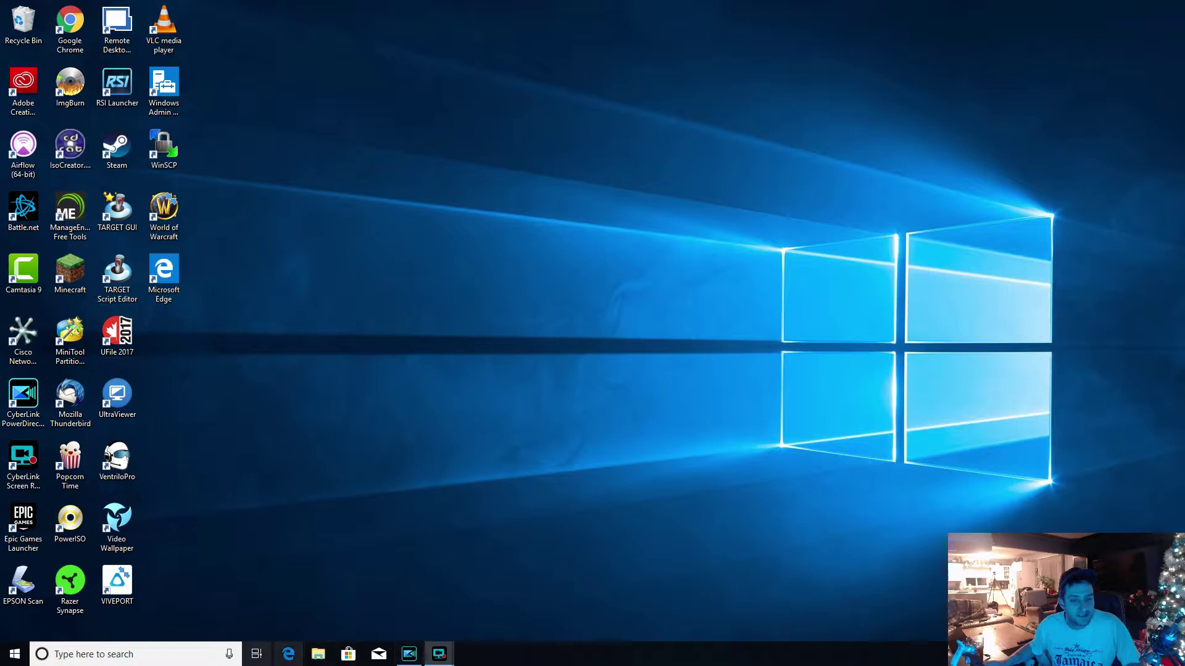
- Unpin Edge from the taskbar and pin Google Chrome in its place, right after File Explorer
right_click(288, 660)
left_click(260, 626)
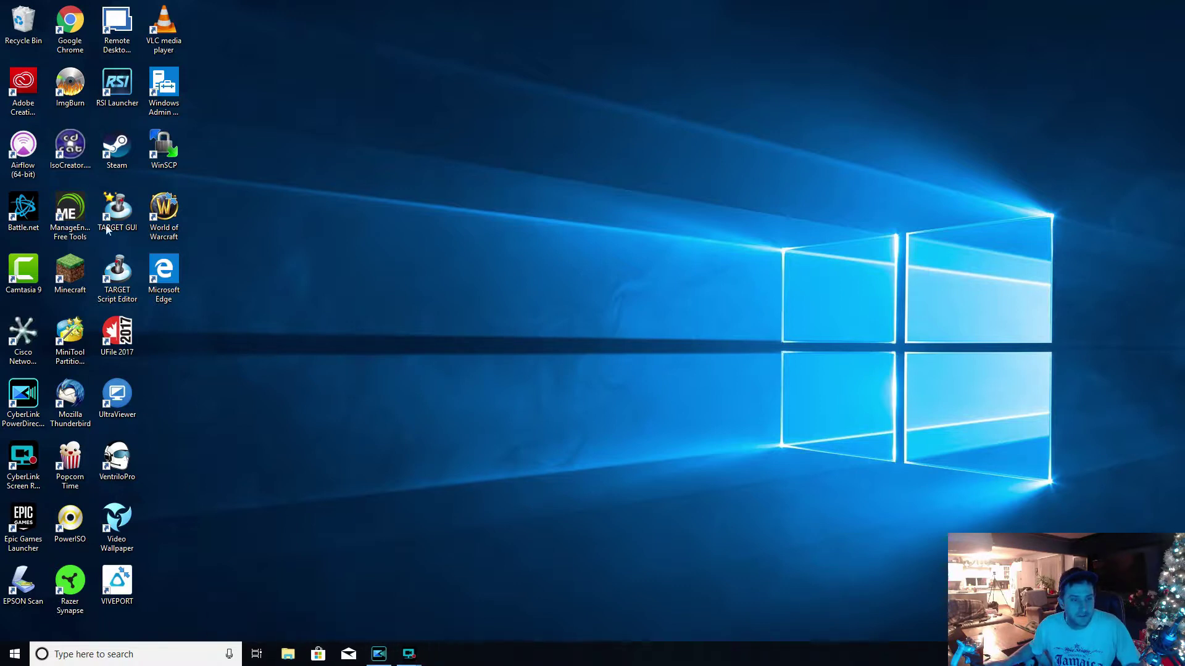
left_click(69, 38)
double_click(76, 39)
right_click(439, 654)
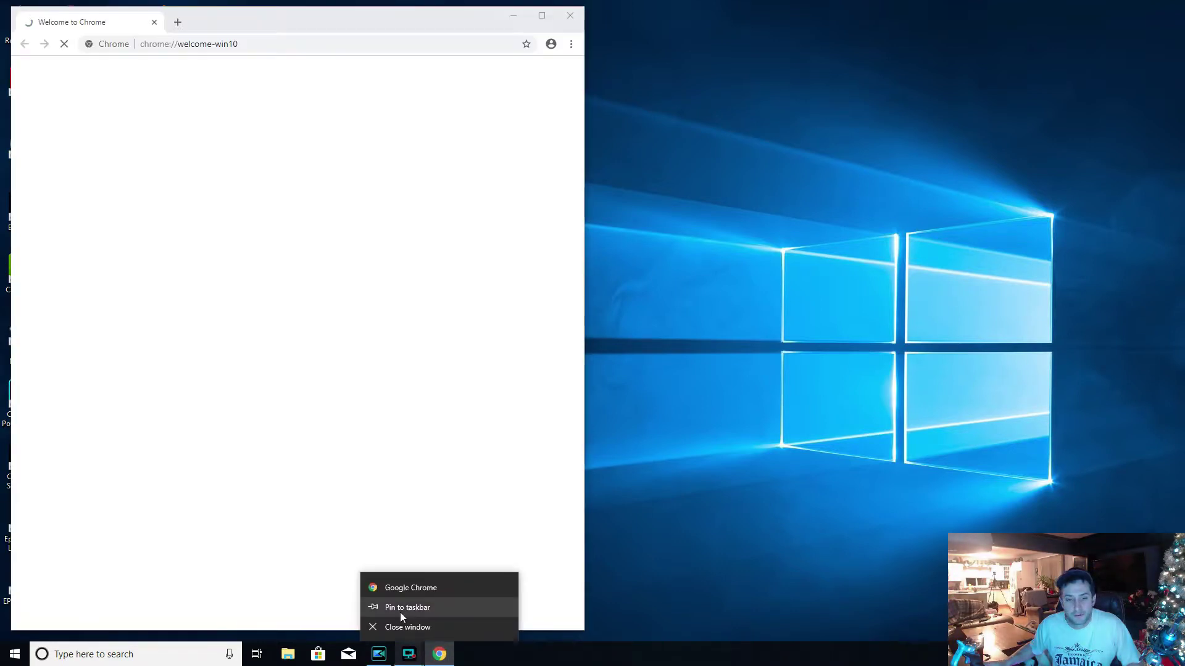
left_click(400, 609)
left_click(569, 15)
left_click_drag(432, 661, 318, 654)
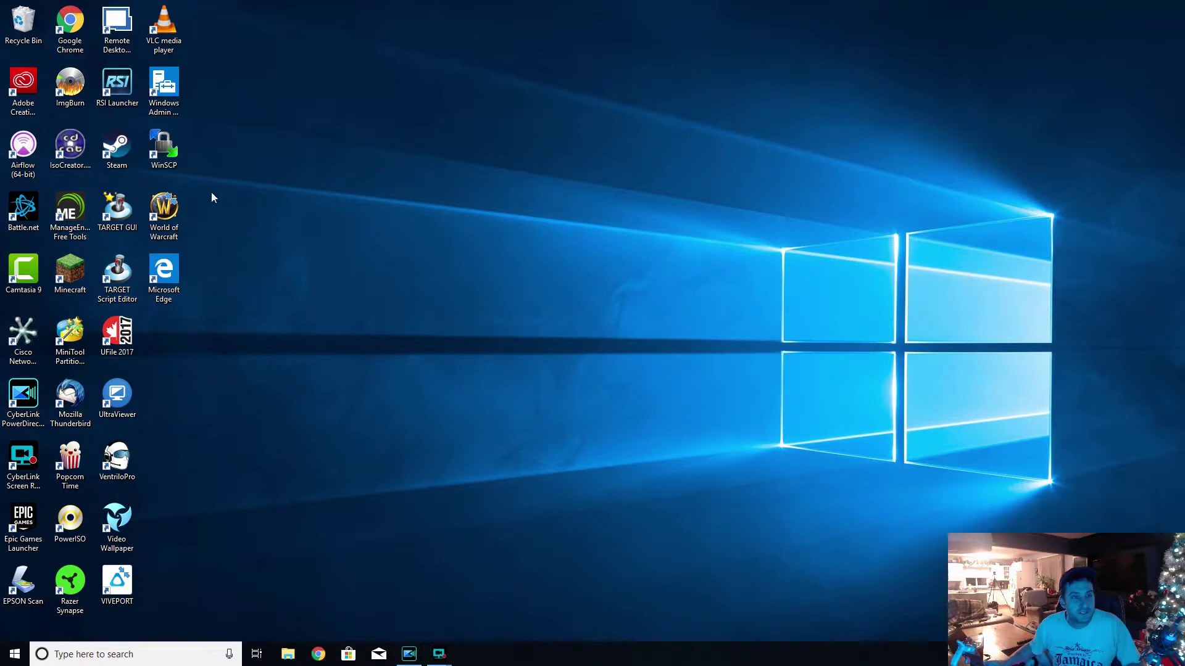
right_click(114, 32)
left_click(148, 35)
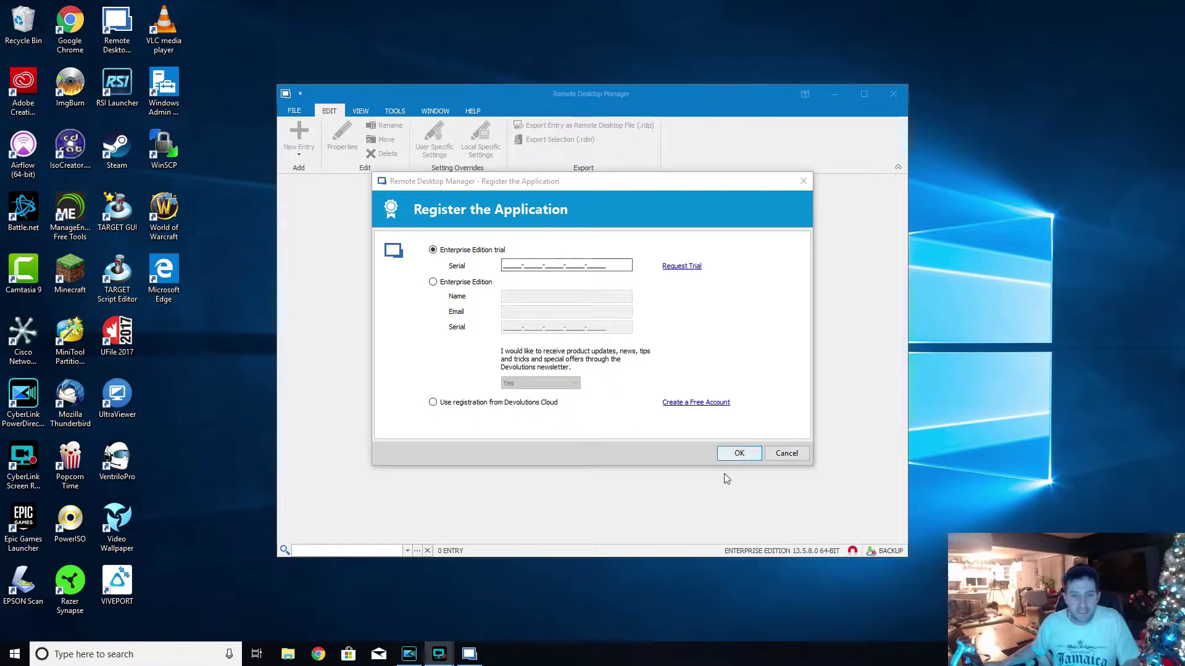
right_click(468, 655)
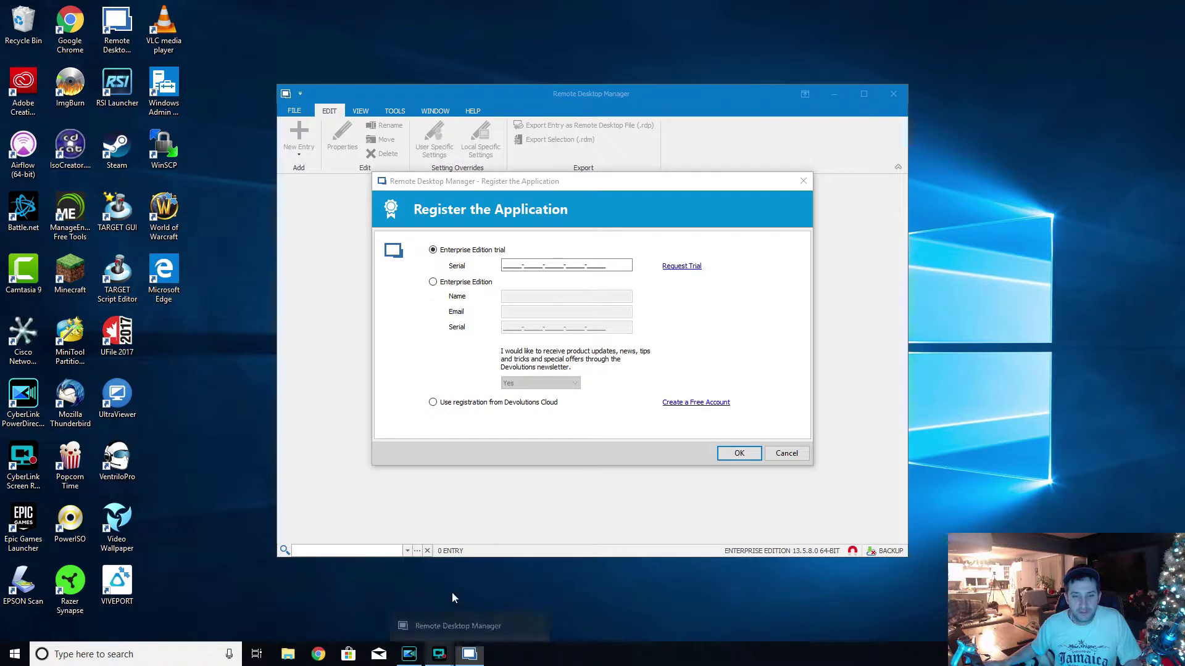
left_click(786, 453)
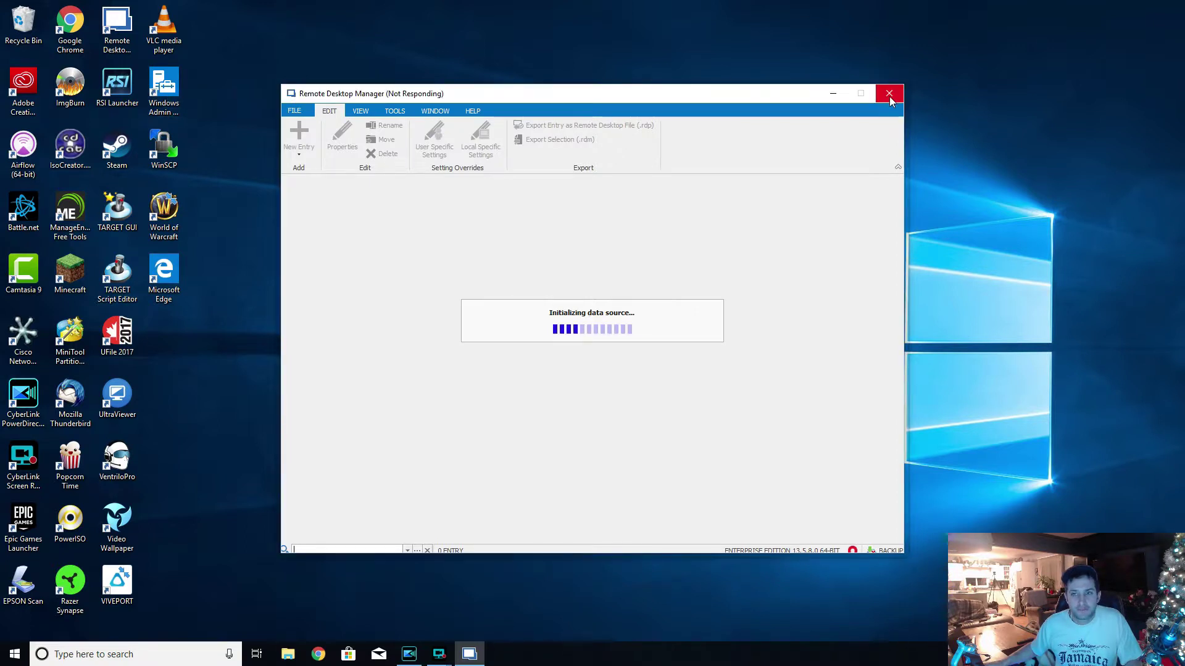
left_click(890, 94)
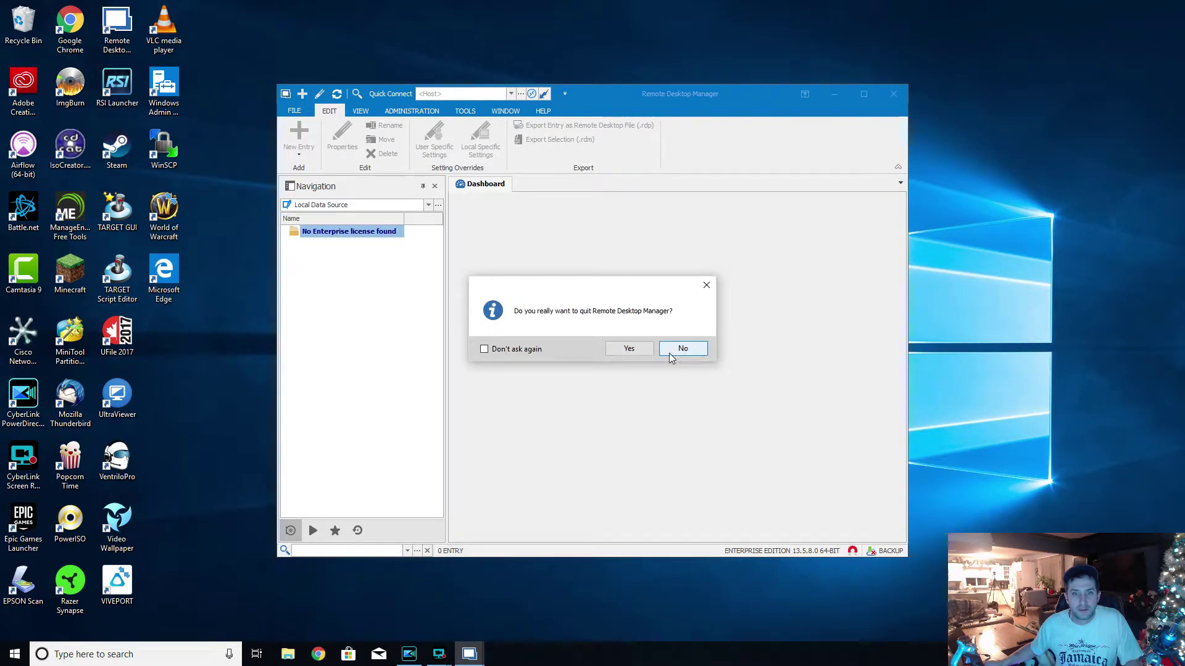
left_click(628, 349)
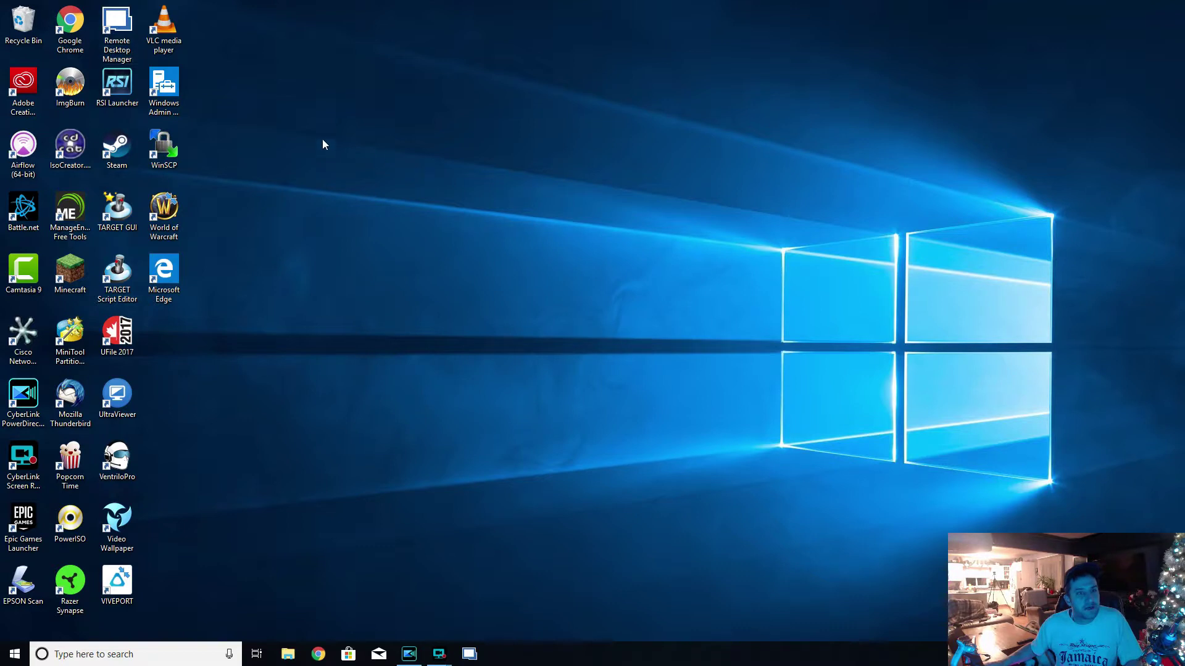
left_click(164, 92)
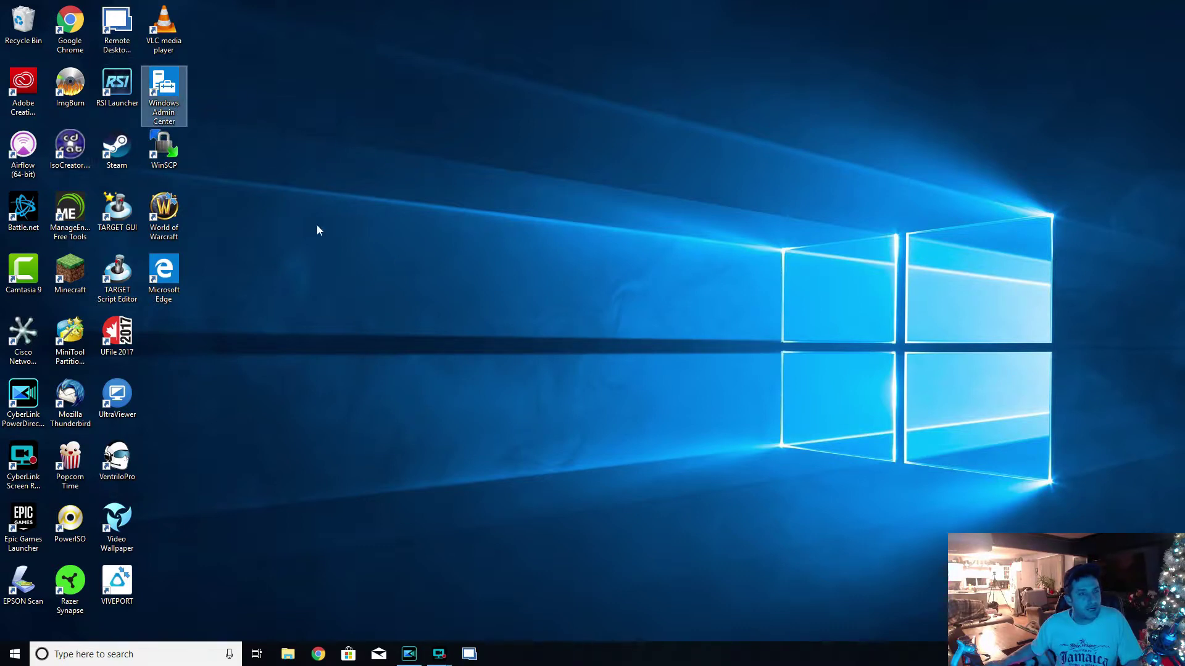
- Close the Edge window the Admin Center shortcut opened, and start Chrome past its welcome window
right_click(175, 102)
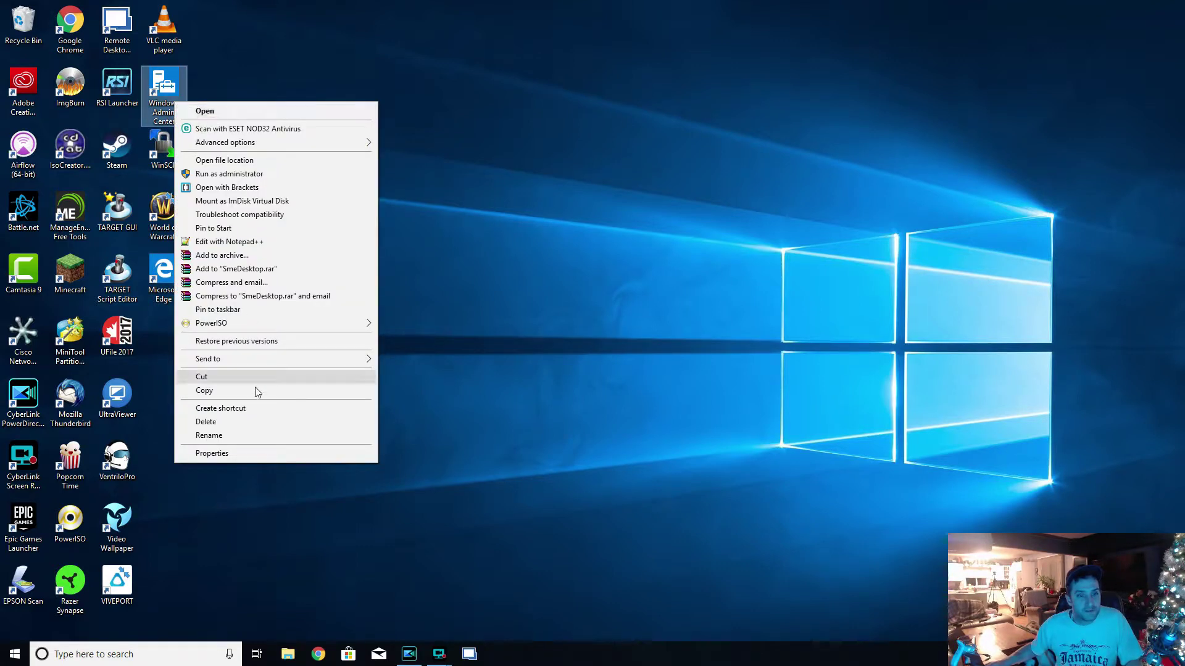
left_click(246, 110)
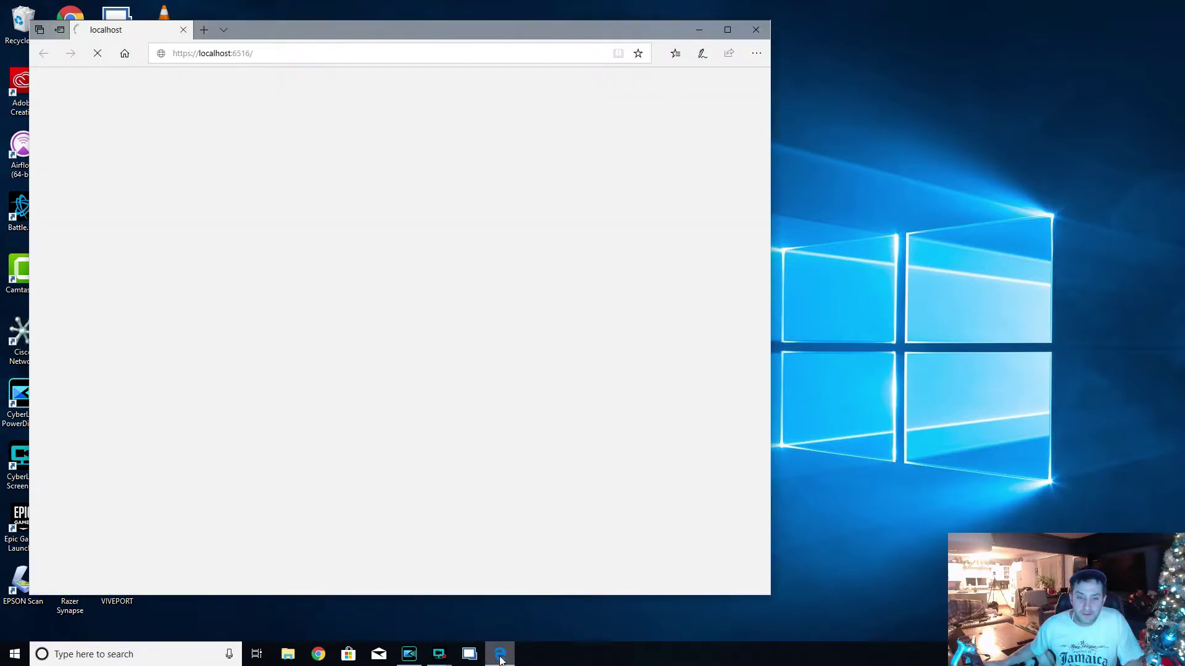
right_click(501, 659)
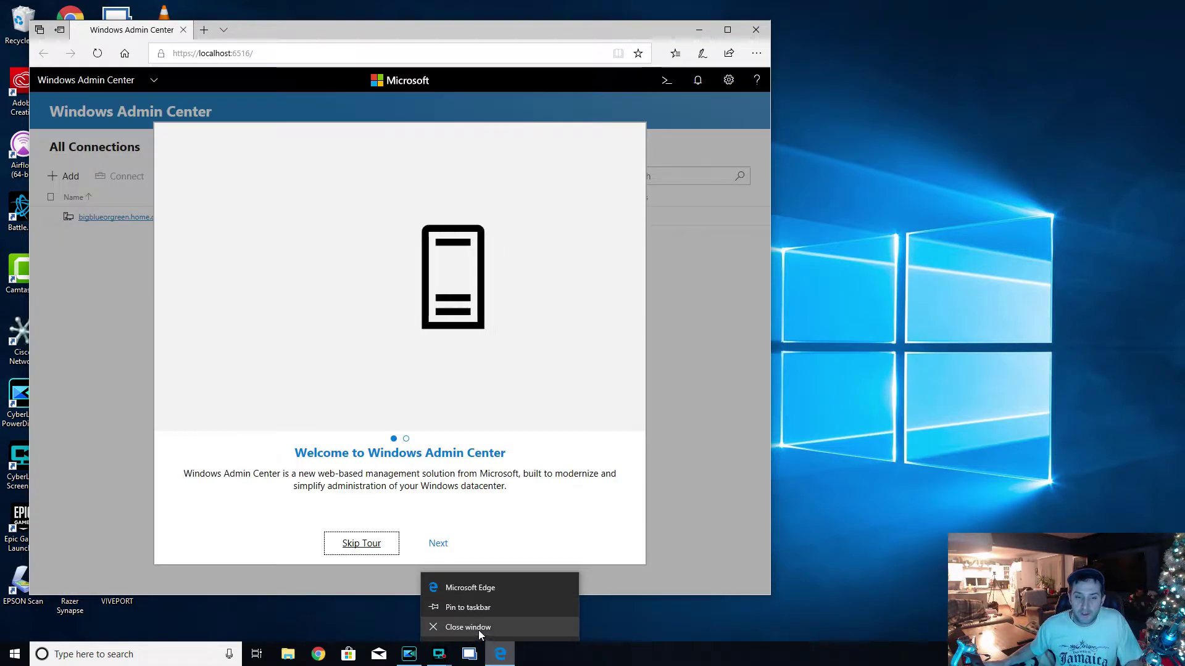
left_click(479, 627)
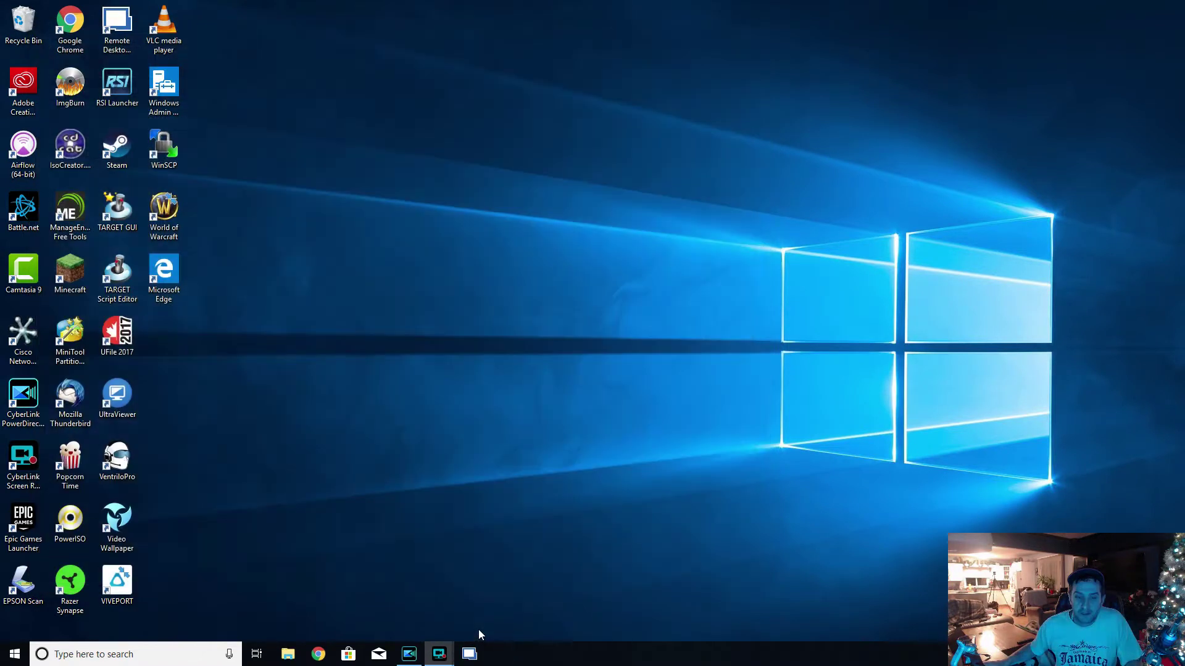
left_click(320, 655)
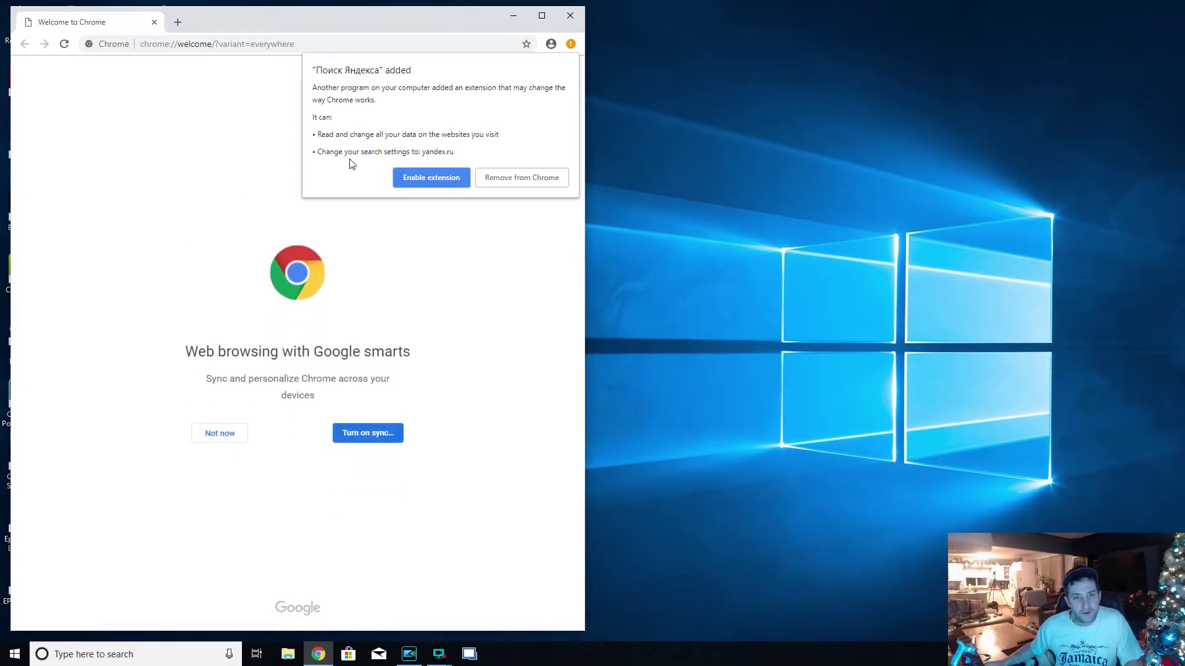
left_click(527, 179)
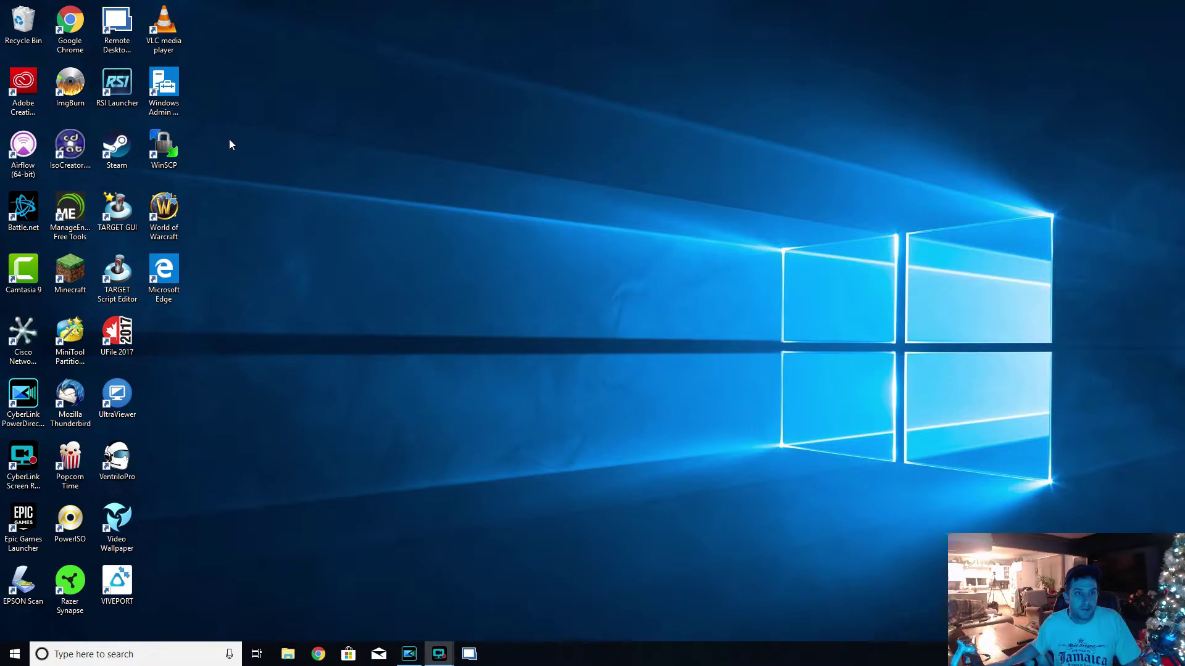
- Launch Windows Admin Center in Chrome, accept the client certificate, finish the tour, and minimize it
left_click(175, 106)
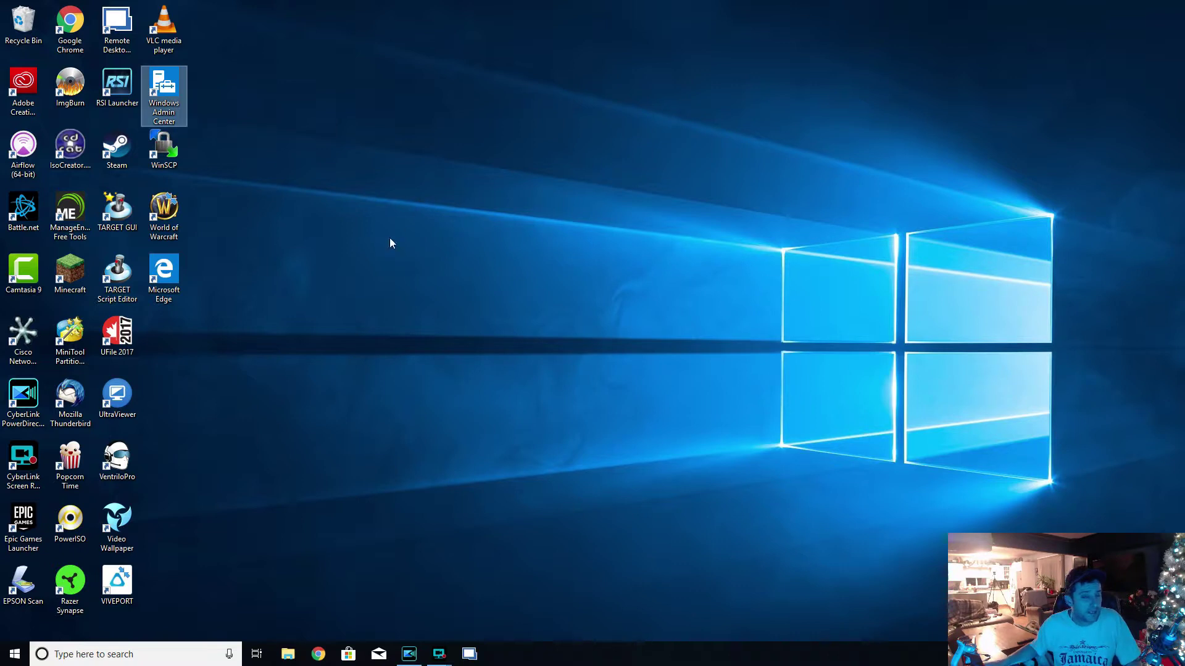
double_click(173, 95)
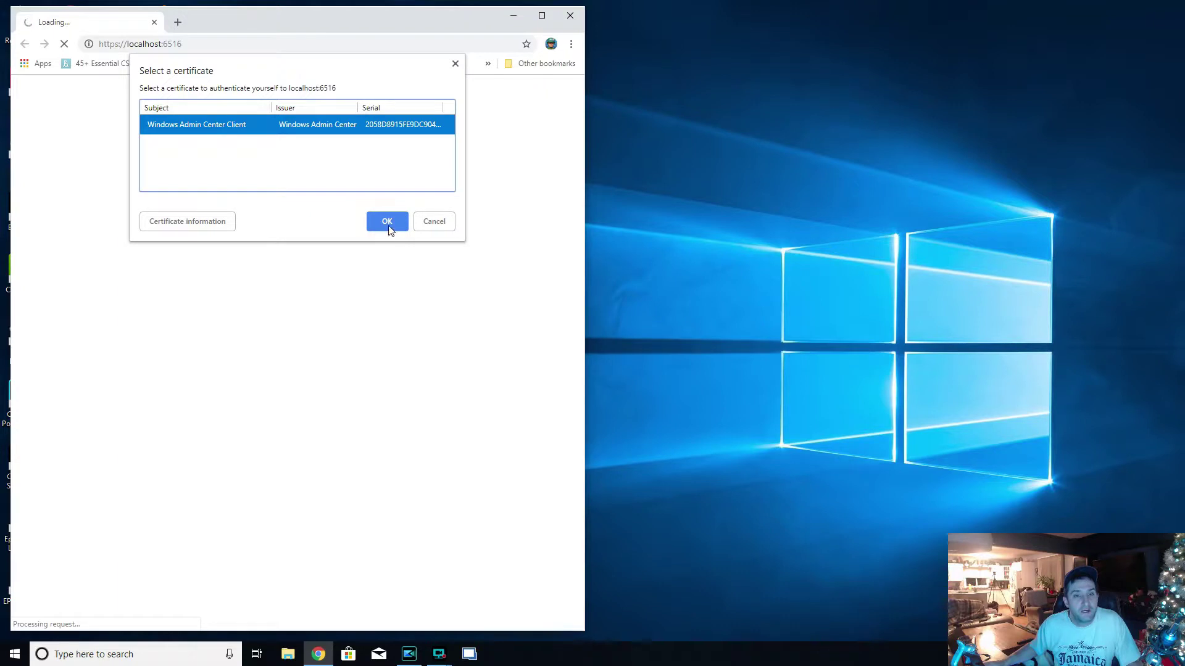
left_click(388, 223)
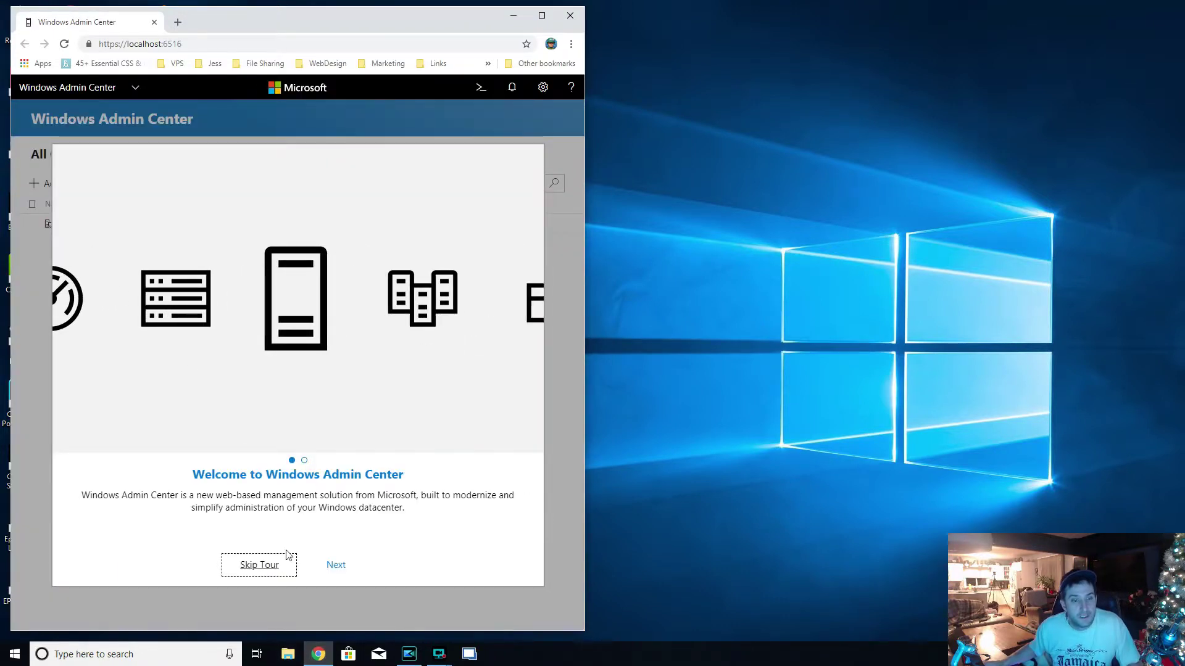
left_click(335, 567)
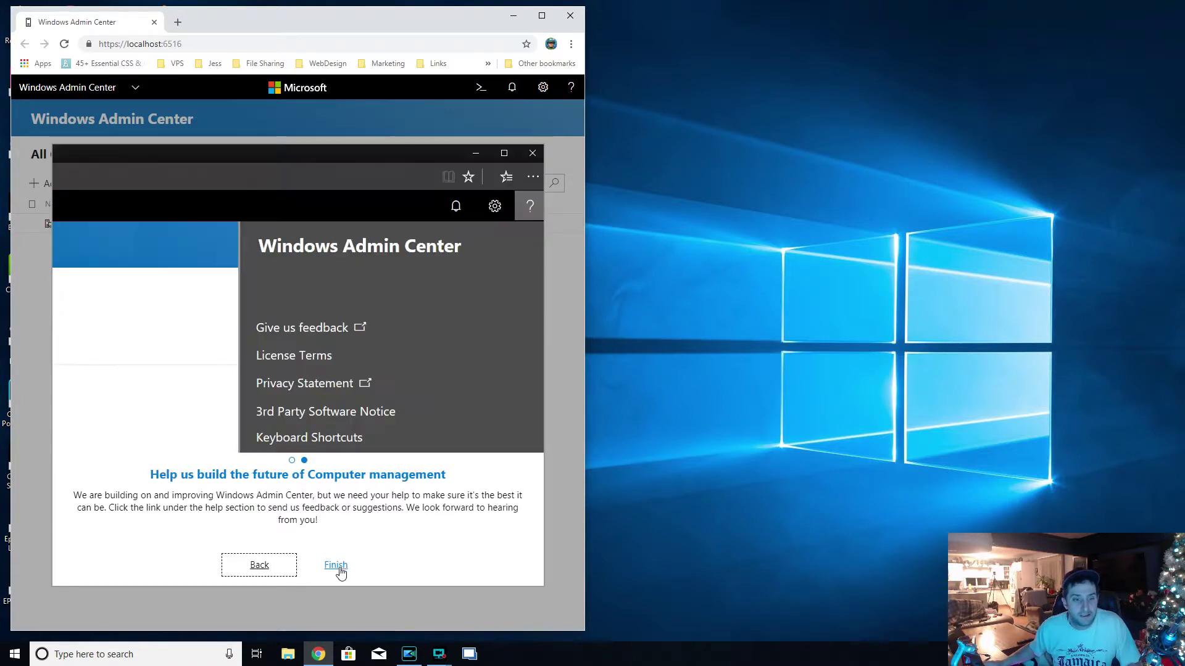
left_click(335, 567)
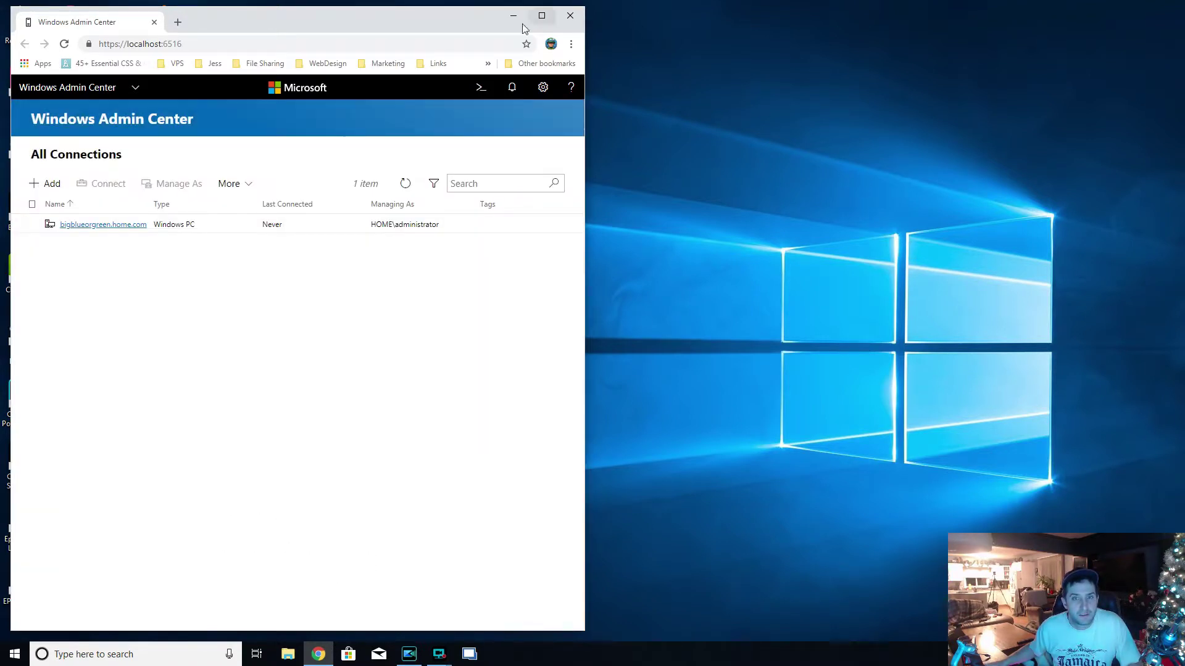
left_click(513, 15)
double_click(163, 87)
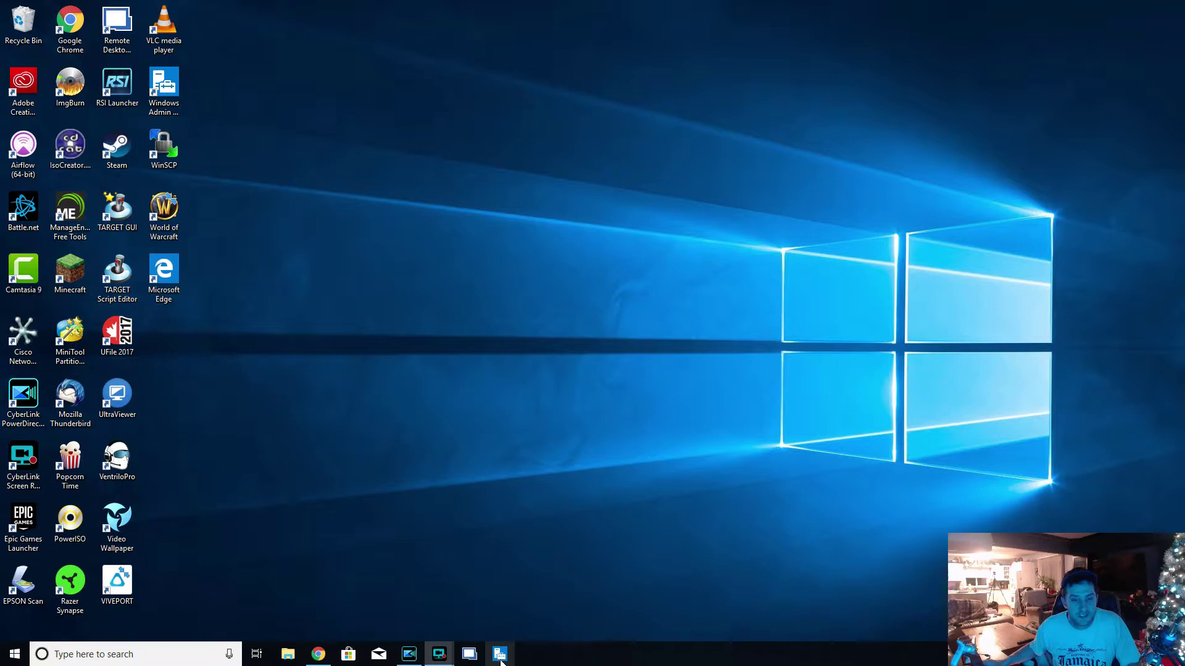
- Search Start for 'server' to open Server Manager, then pin it to the taskbar
left_click(424, 497)
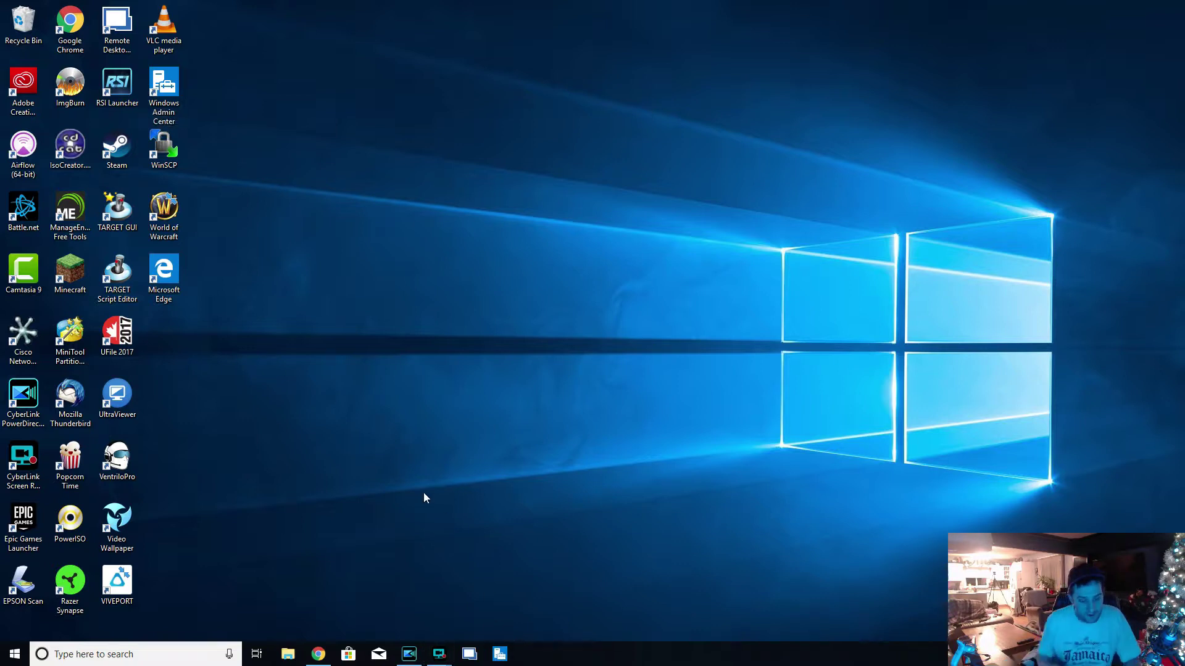
key("super")
type("r")
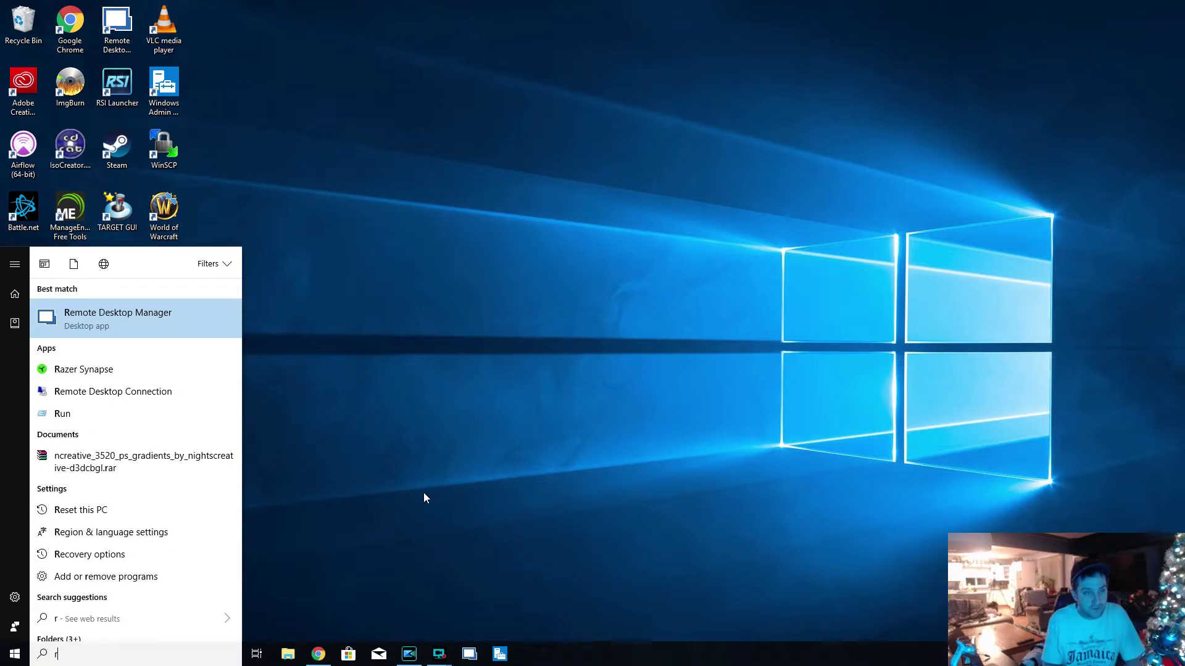
key("BackSpace")
type("server")
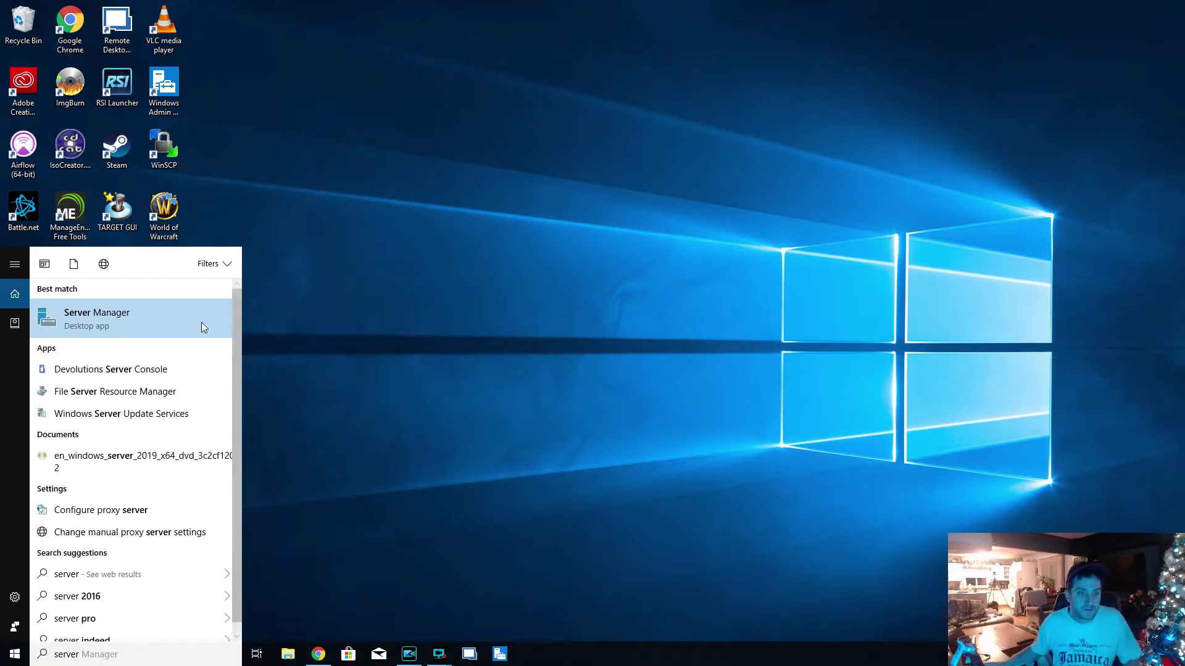
left_click(202, 322)
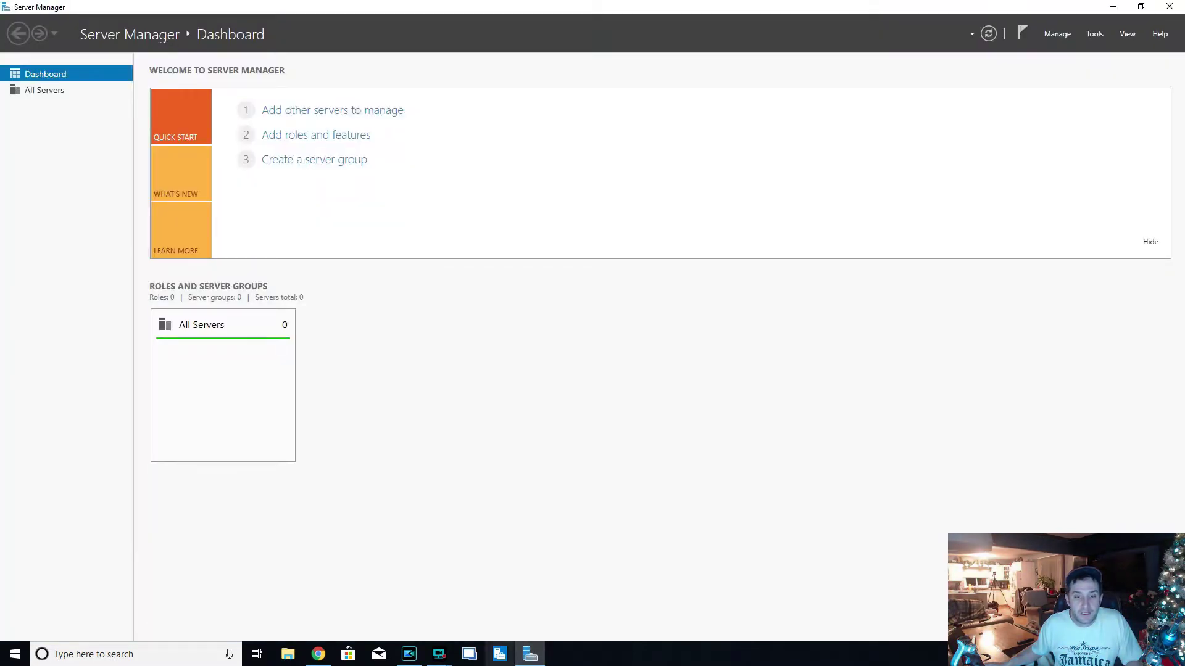
right_click(531, 657)
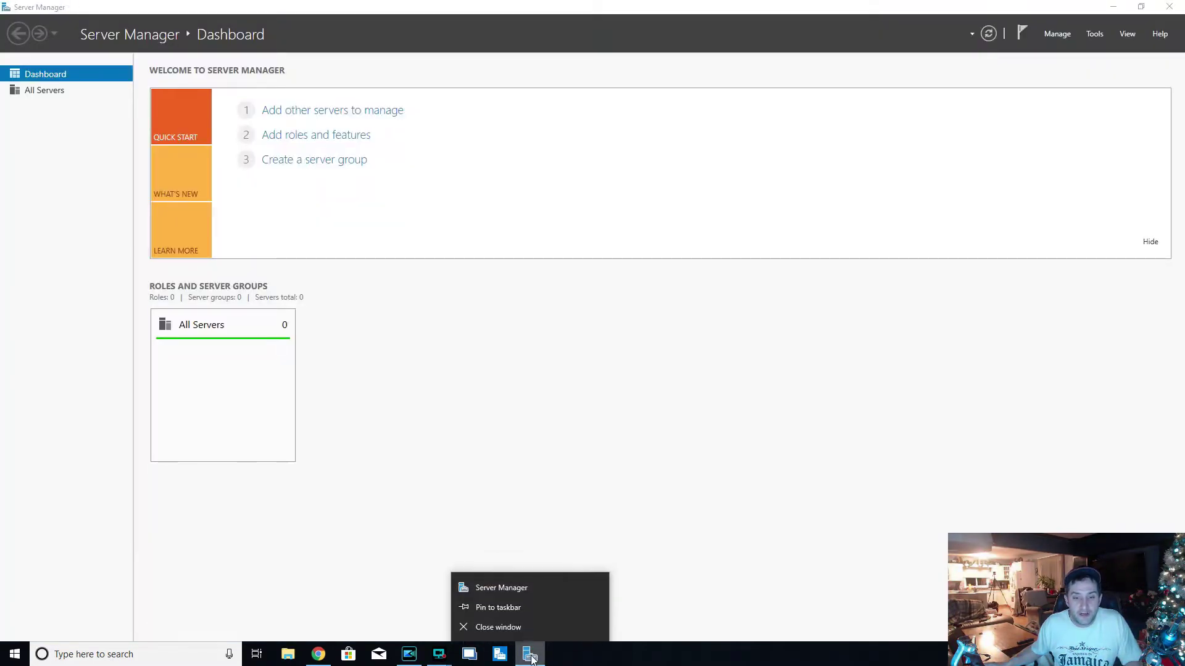
left_click(498, 608)
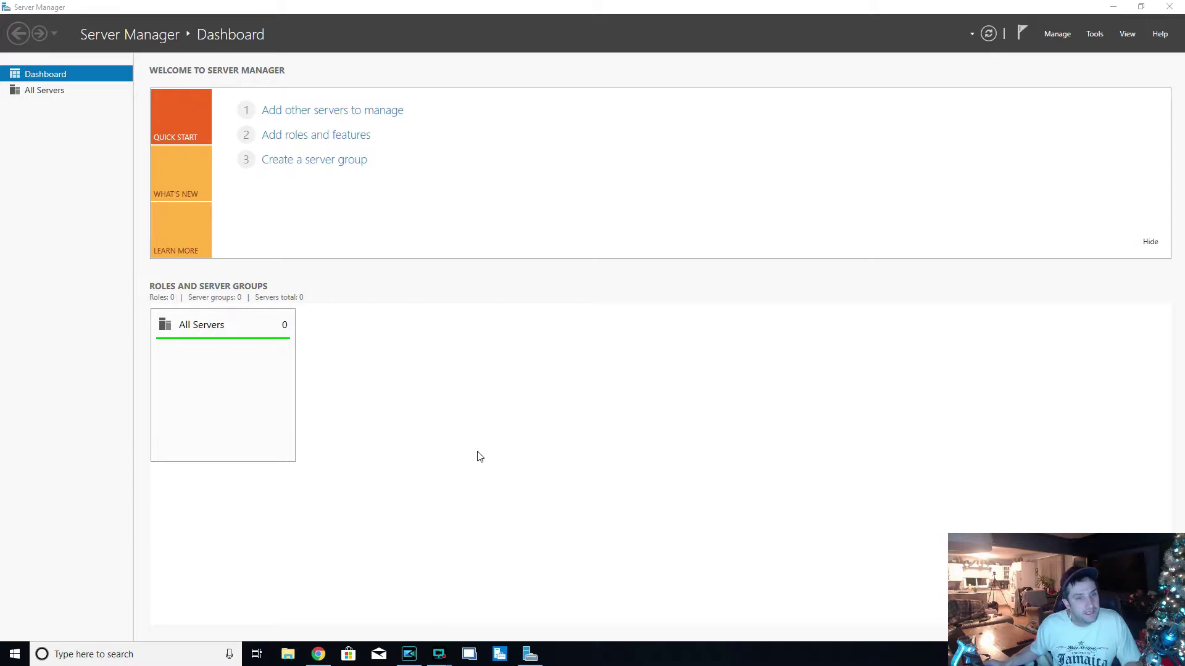
- Search Google for 'windows rsat' in Chrome, then close the browser window
left_click(317, 654)
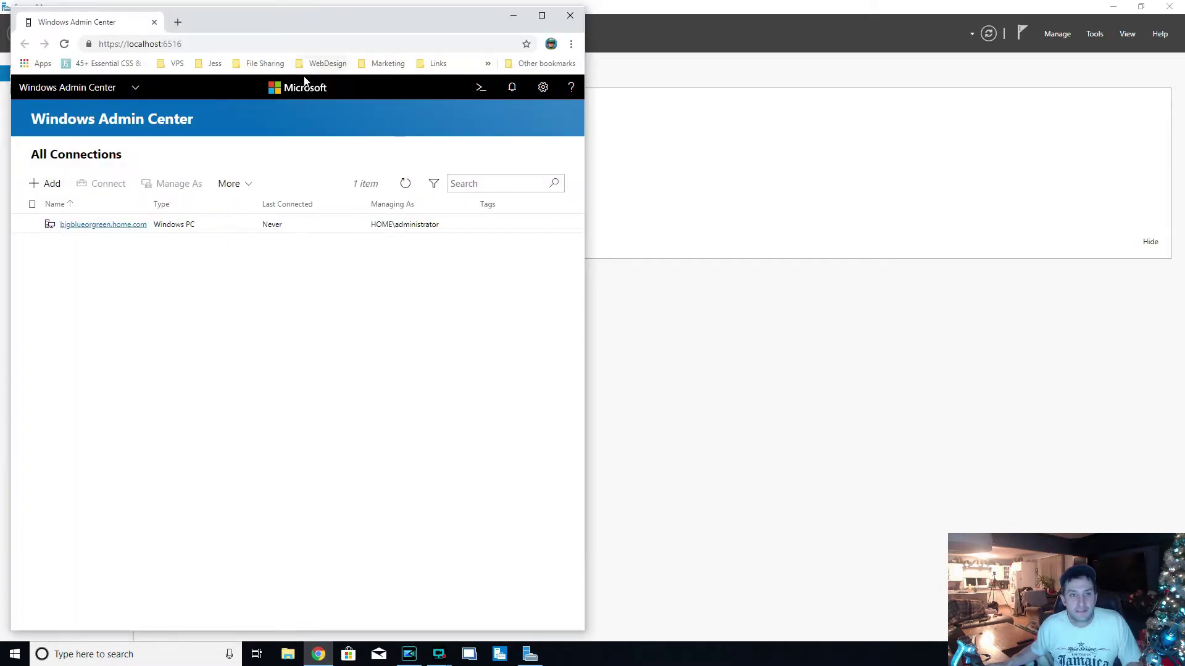
left_click(302, 44)
type("windows")
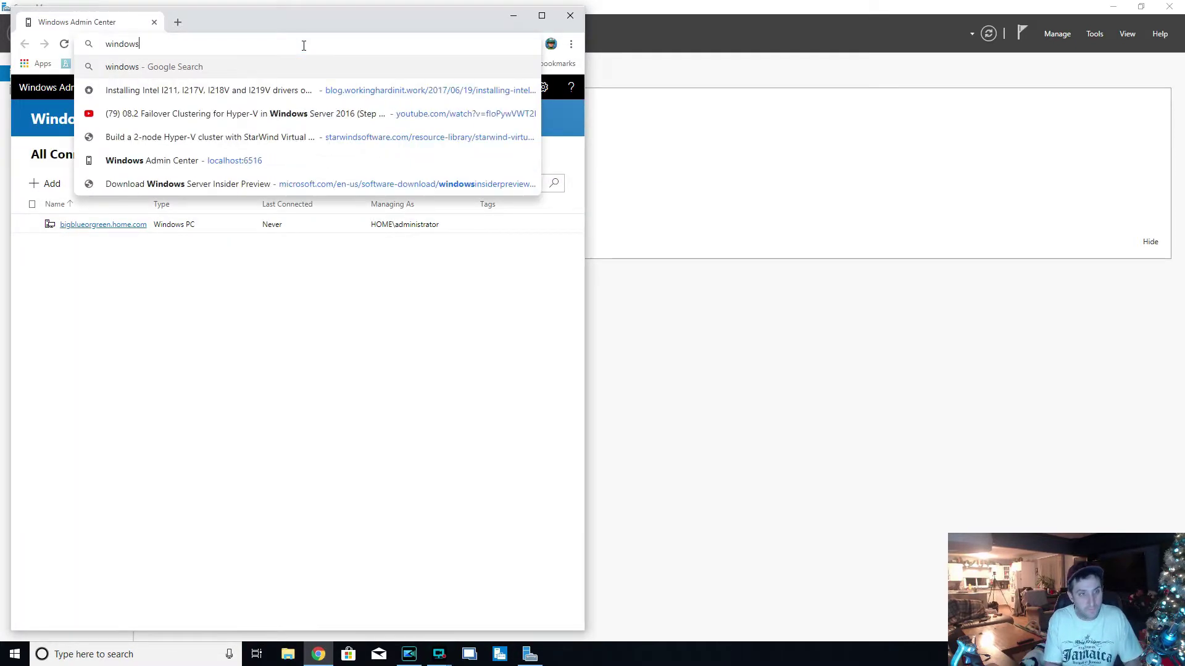
type(" rsat")
key("Return")
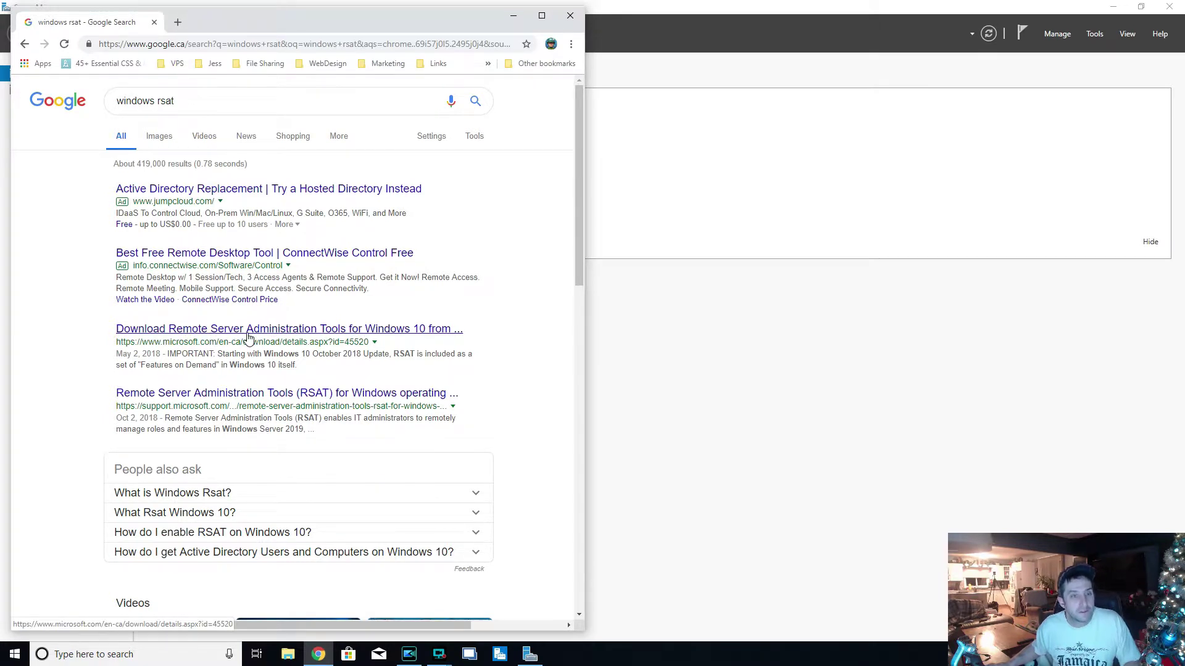
left_click(570, 19)
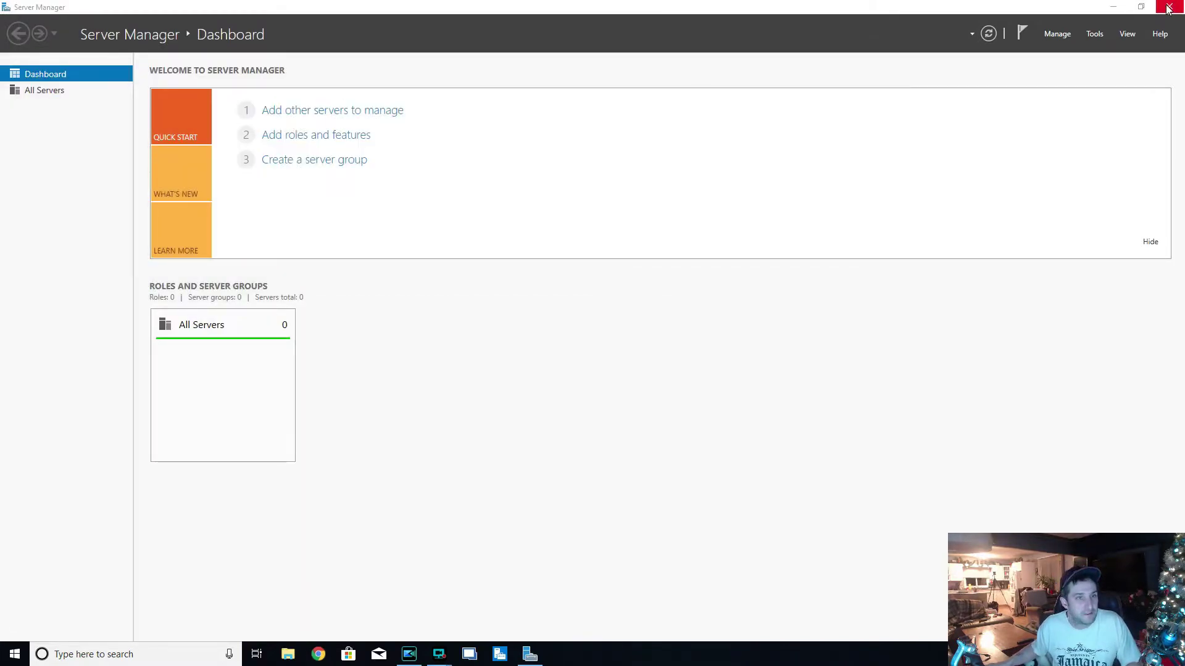
- Close Server Manager, maximize Windows Admin Center, and add homeserver1 as a server connection
left_click(1168, 8)
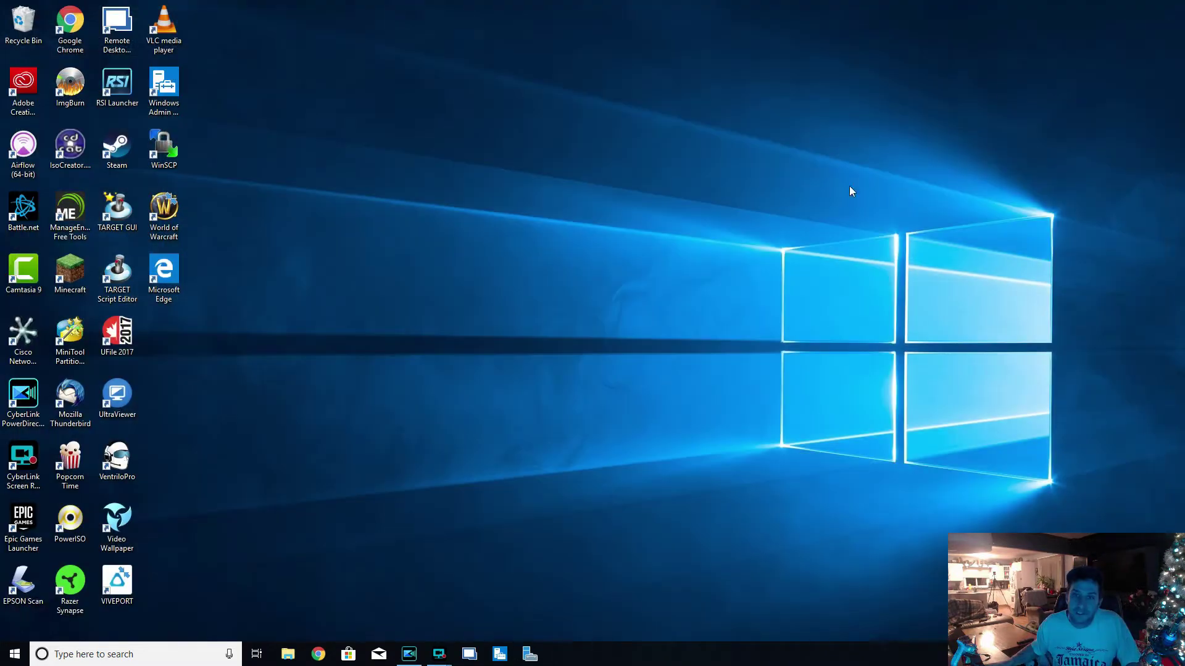
left_click(501, 655)
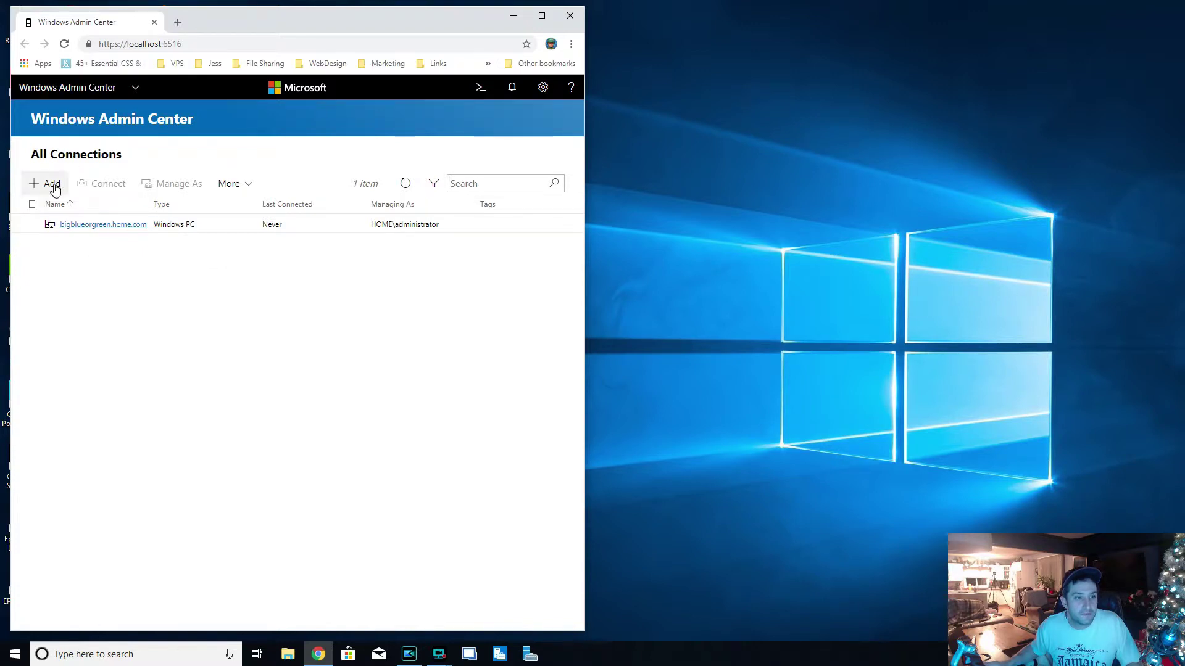
left_click(542, 16)
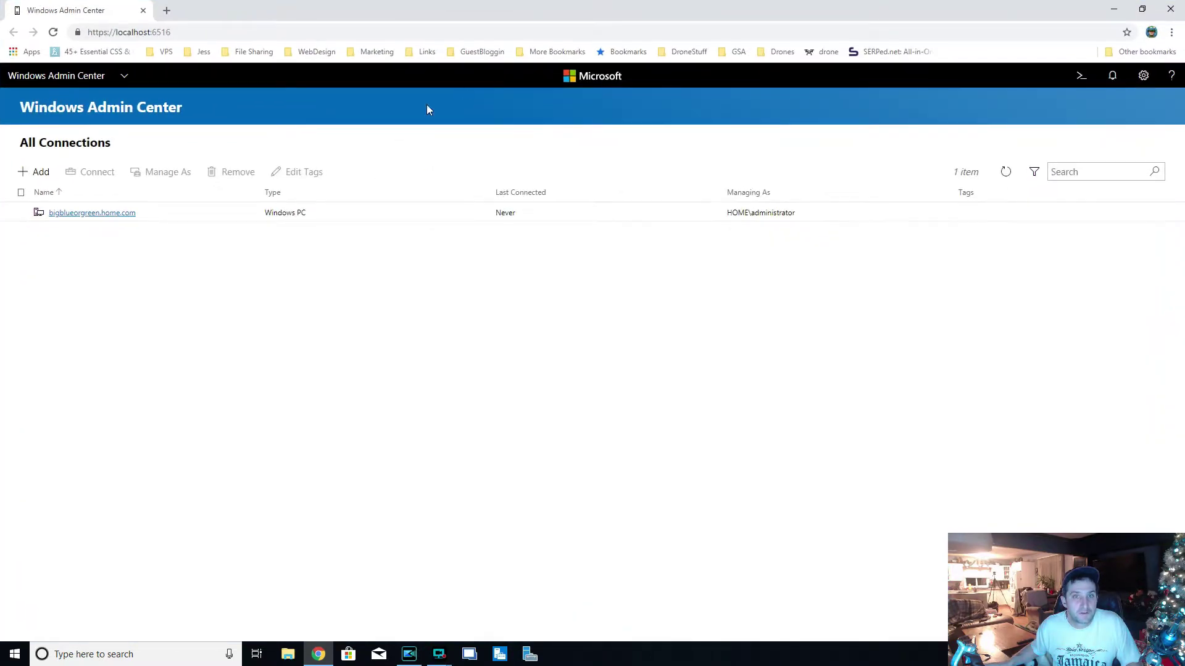
left_click(39, 172)
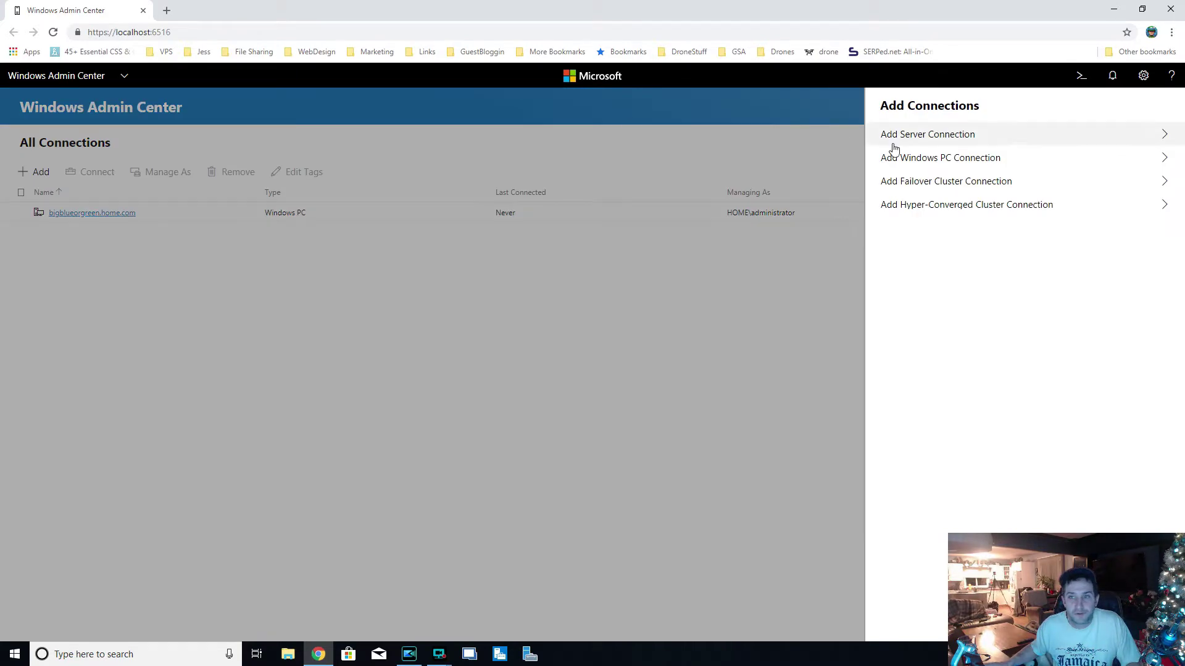
left_click(959, 133)
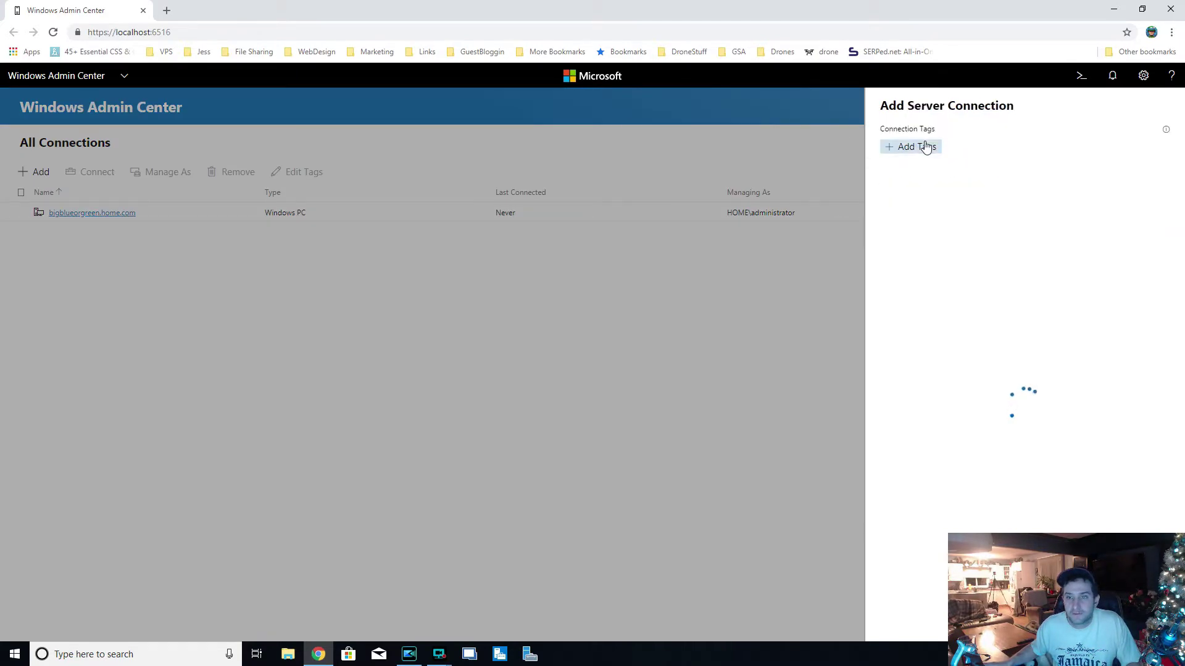
type("homeserver1")
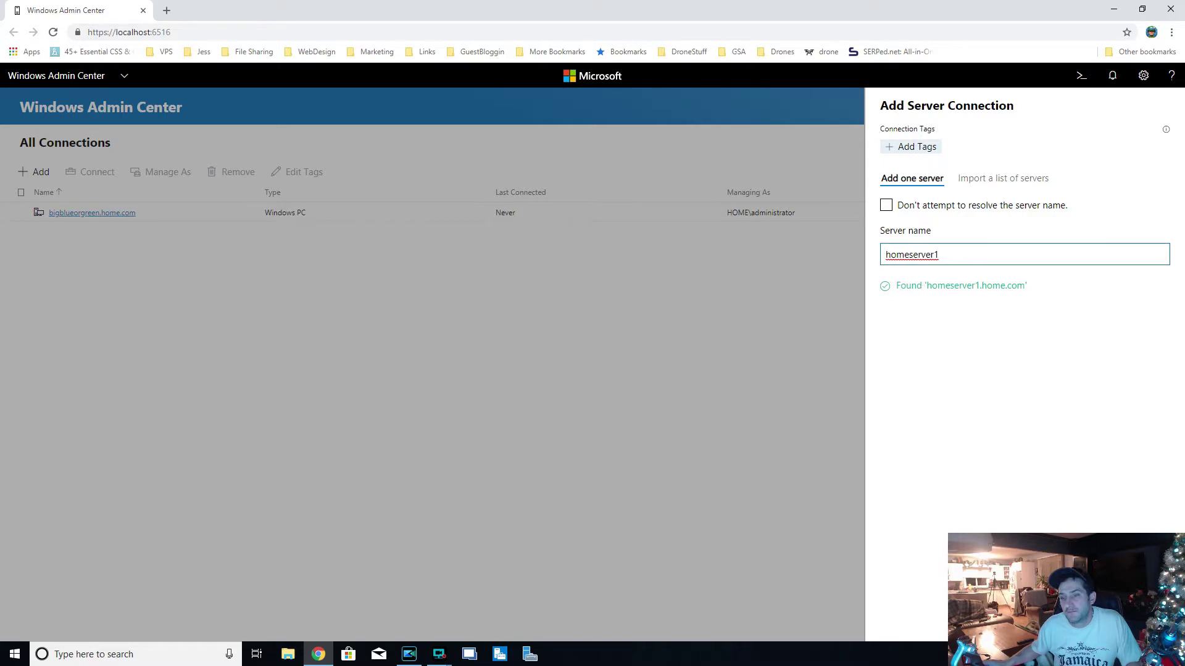
key("Return")
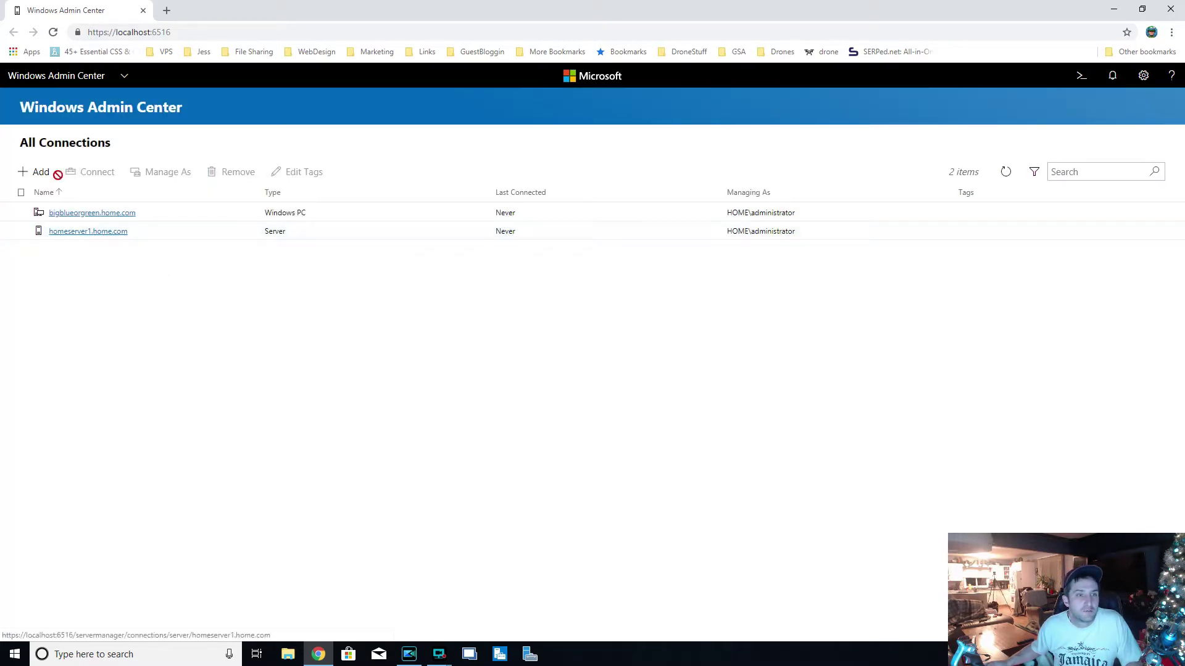
- Add homeserver2 as another server connection
left_click(37, 172)
left_click(954, 132)
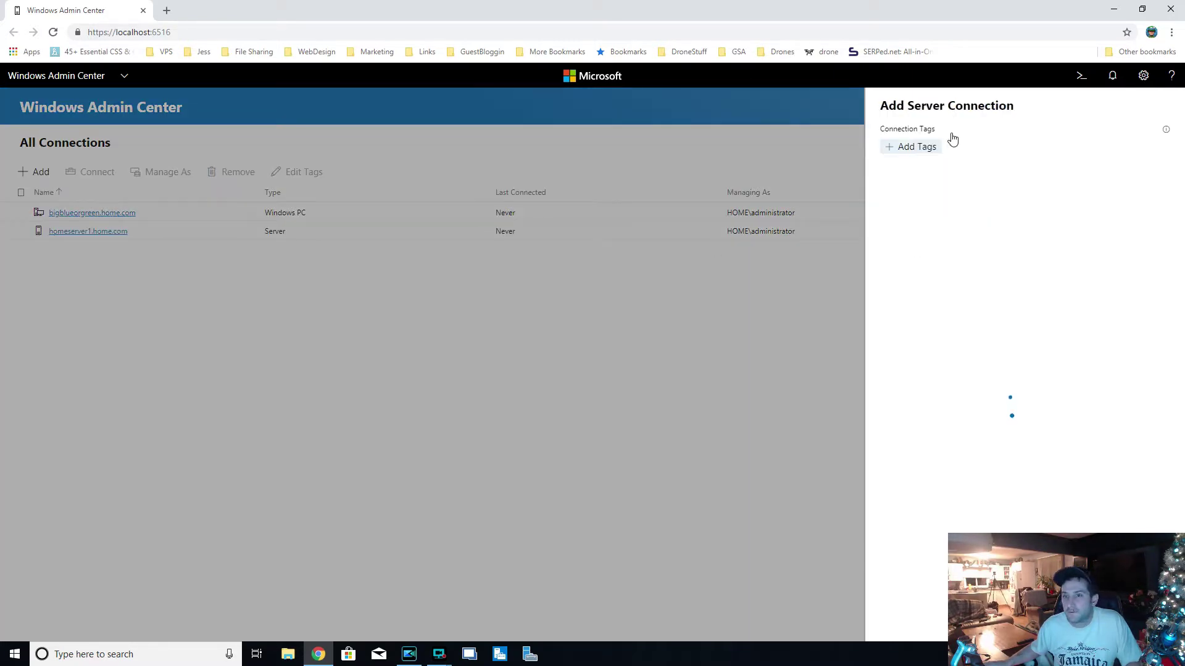
type("homeserver2")
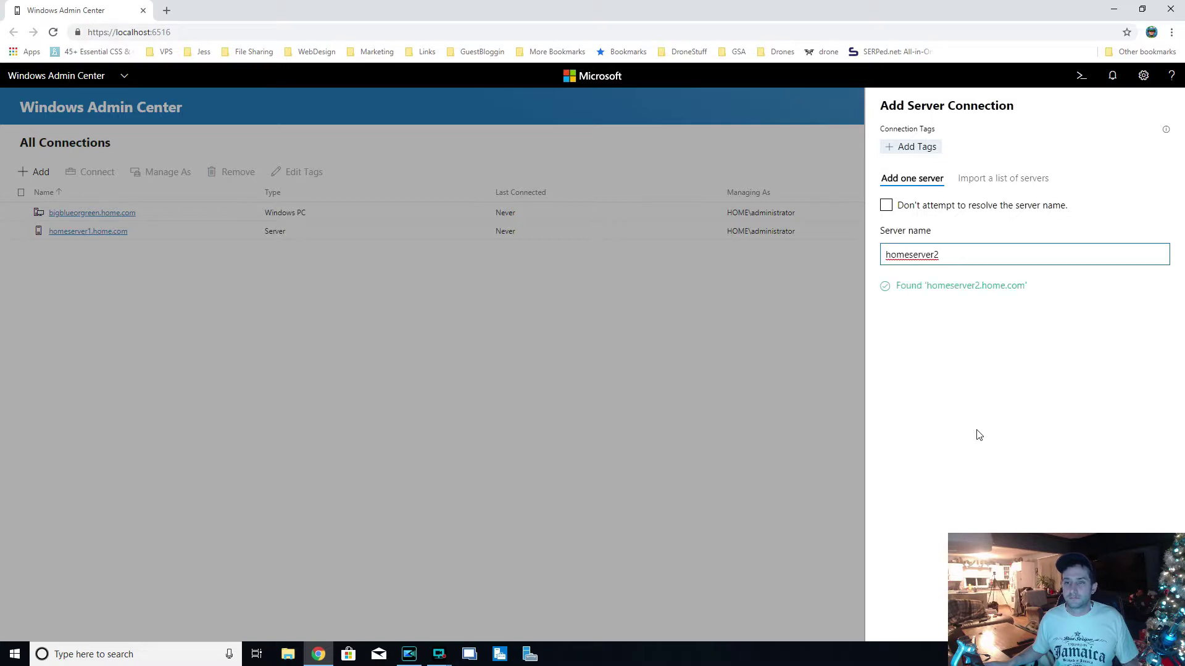
key("Return")
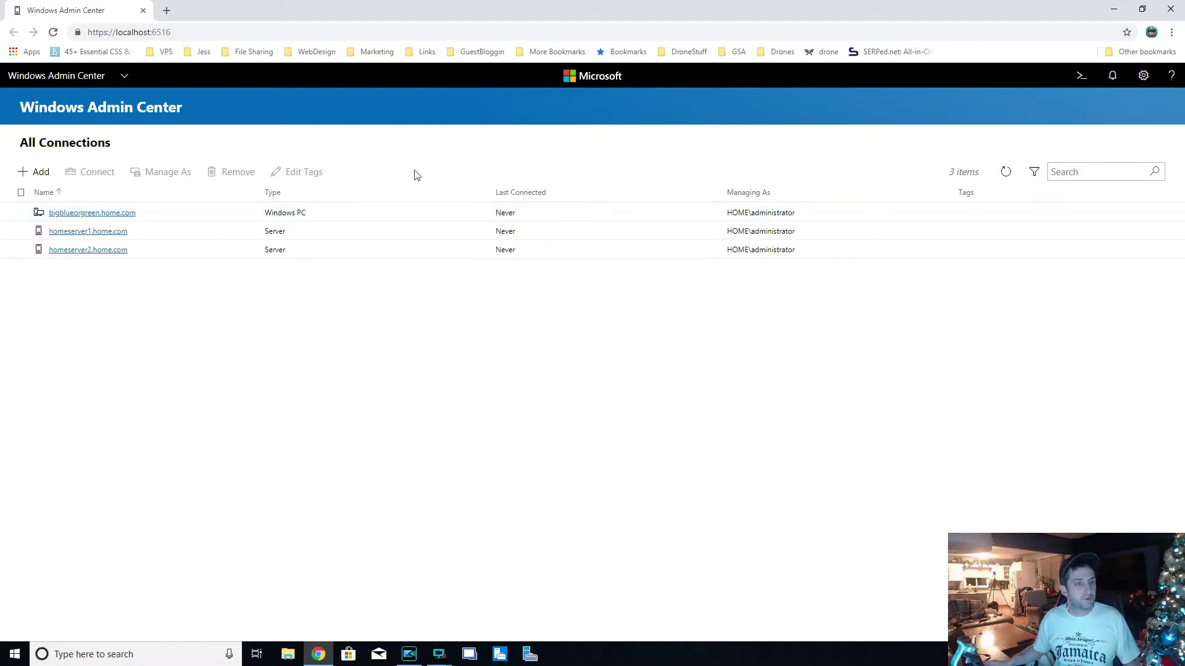
left_click(109, 232)
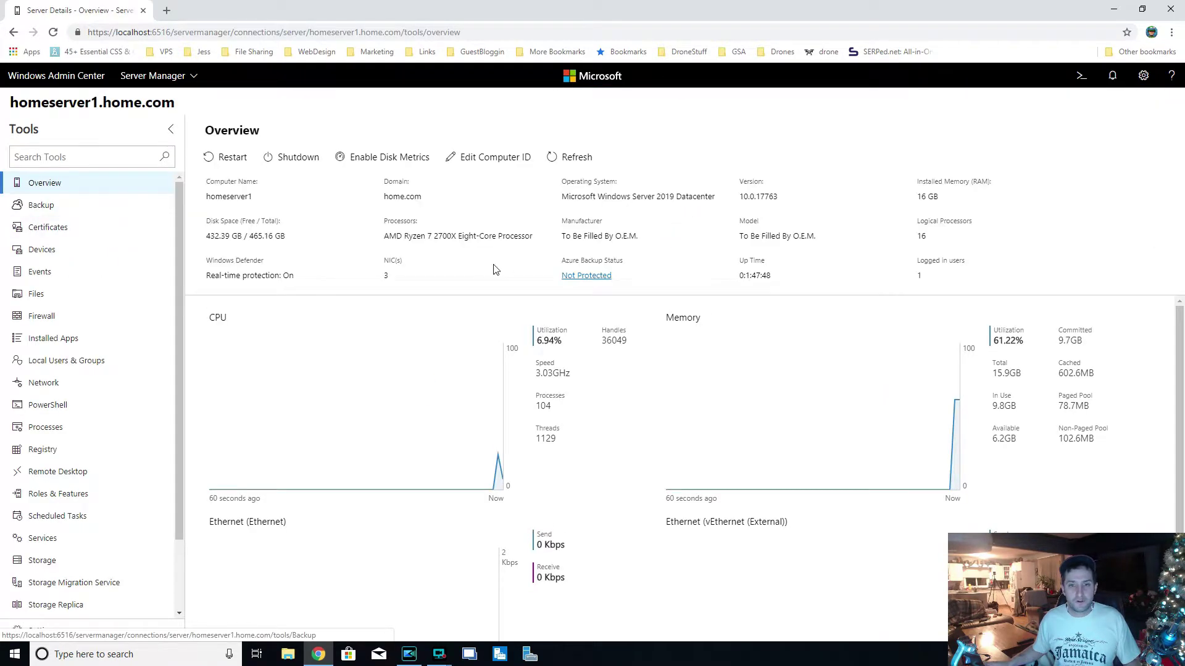
scroll(484, 323, "down", 1)
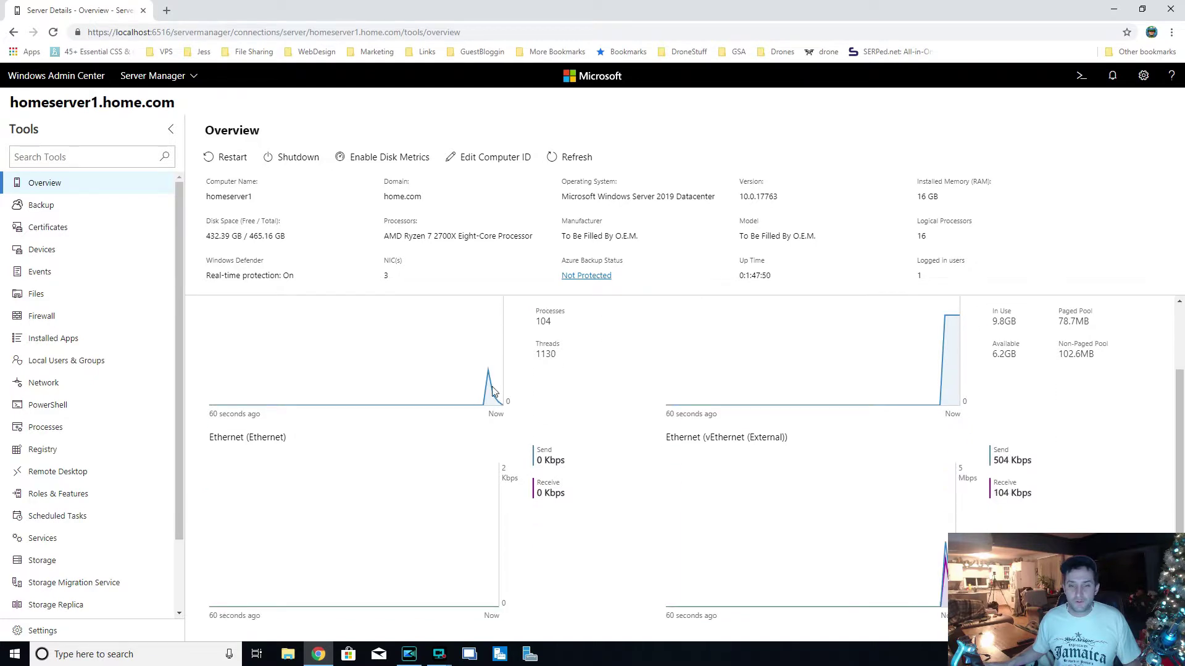
scroll(456, 356, "up", 1)
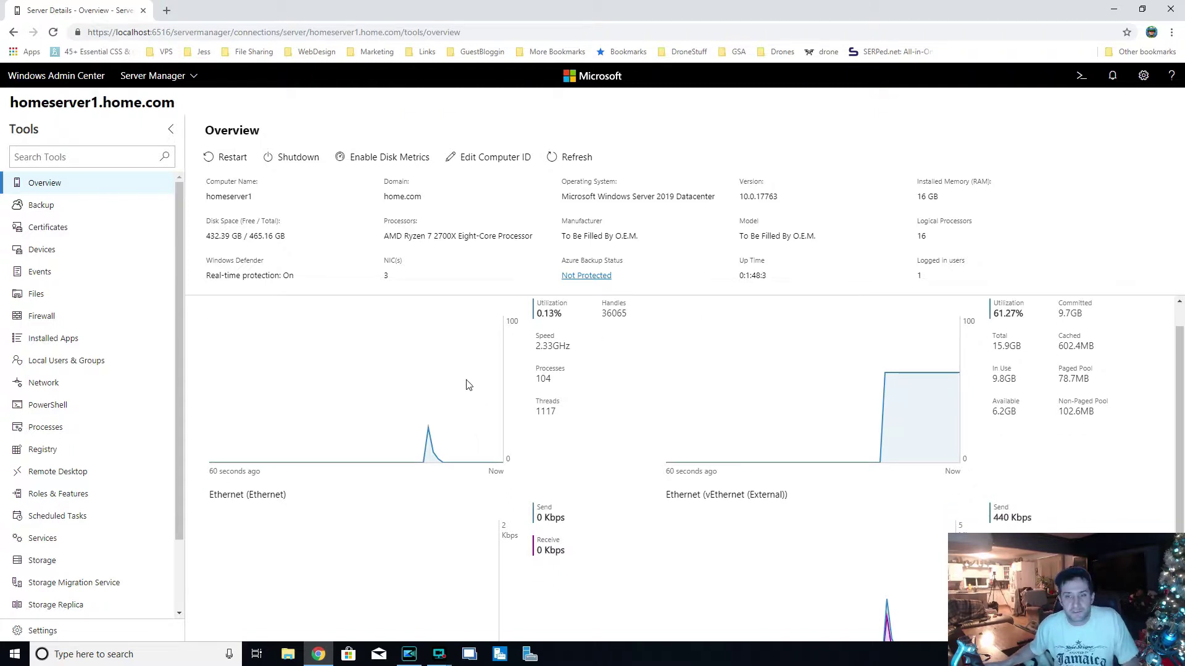
scroll(468, 384, "down", 2)
scroll(86, 425, "down", 1)
scroll(86, 426, "down", 1)
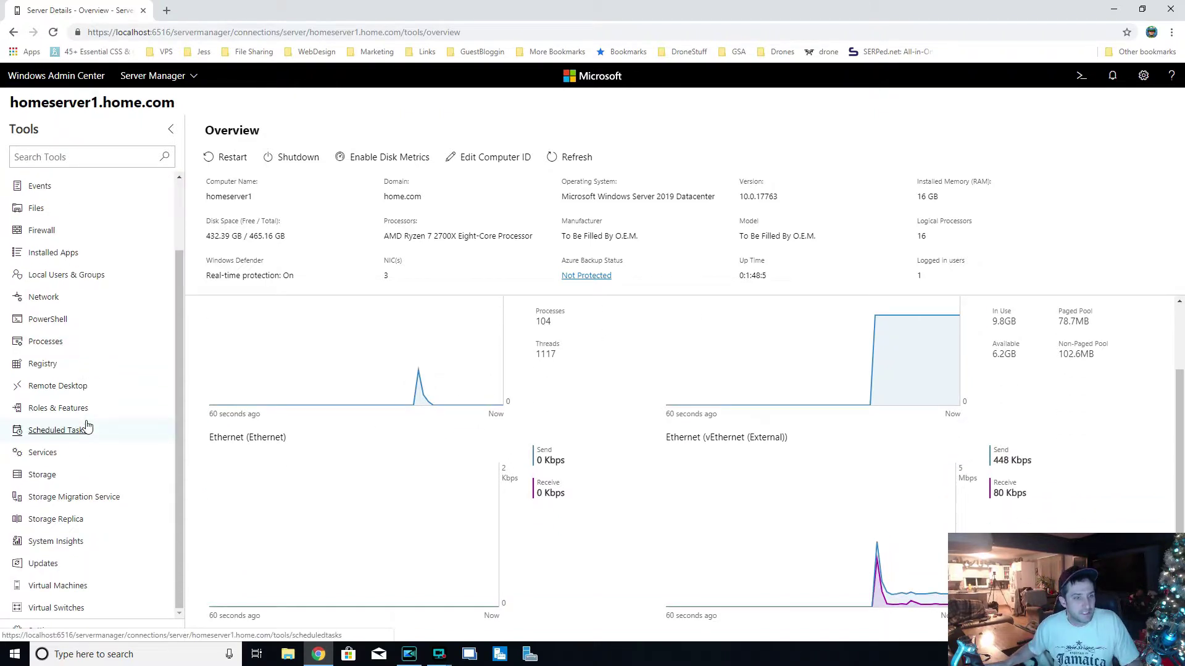
scroll(99, 464, "up", 2)
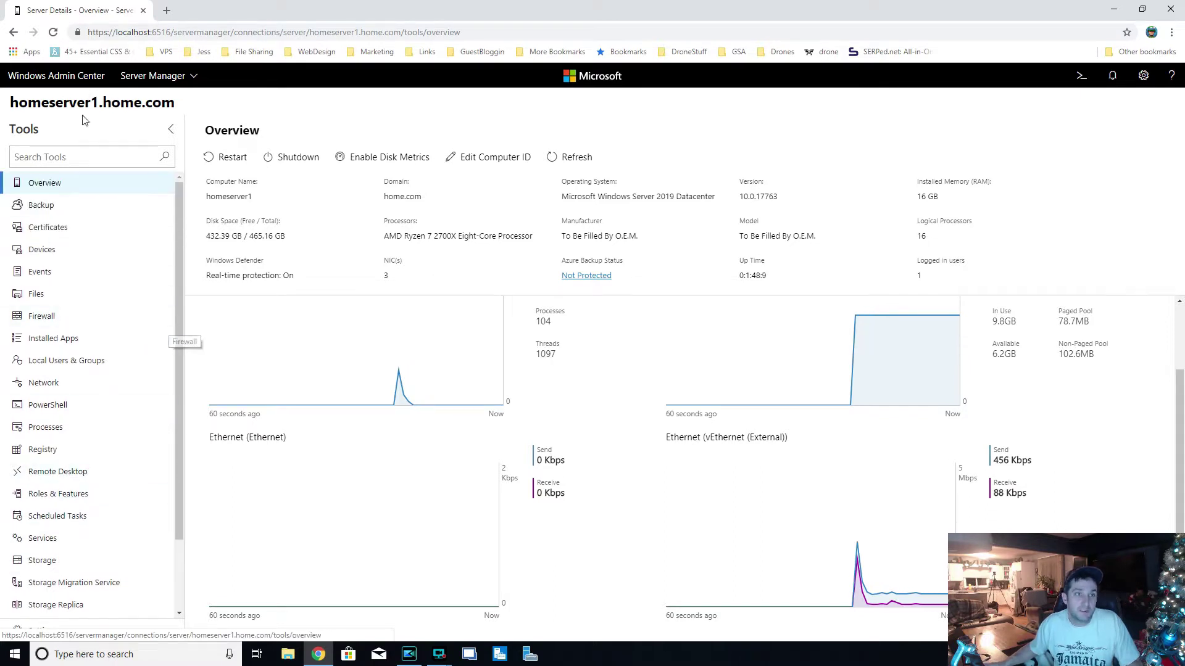
left_click(83, 81)
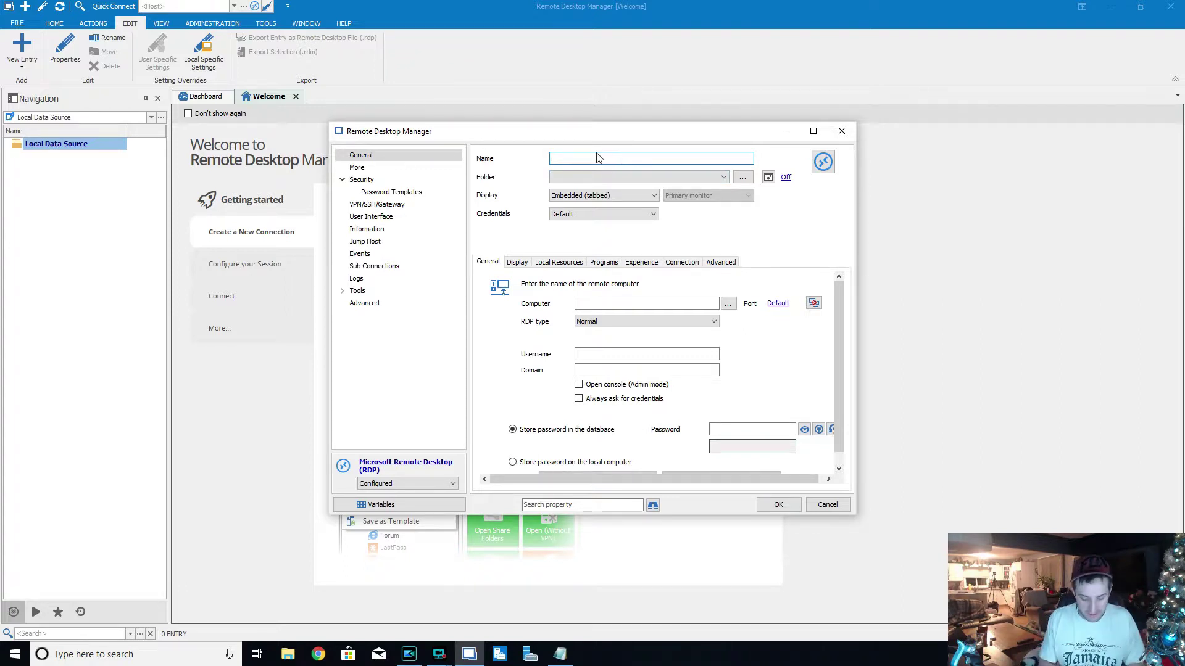
- Save an RDP entry for homeserver1.home.com as administrator on home.com with the account password
type("homeserver")
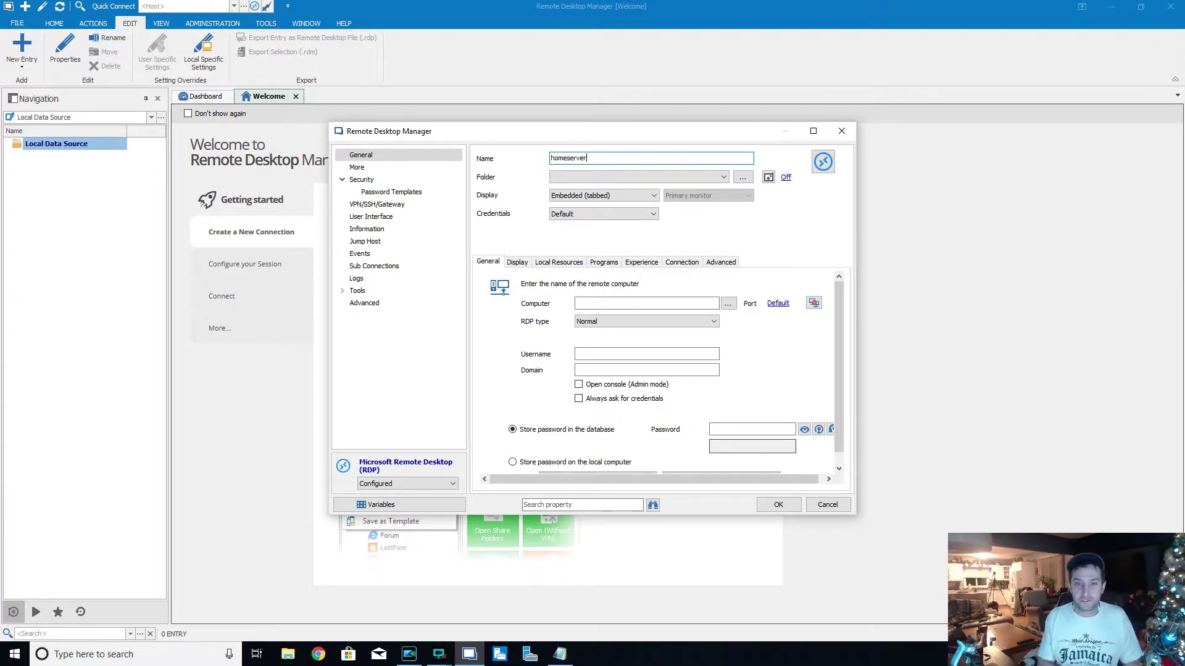
type("1.home.com")
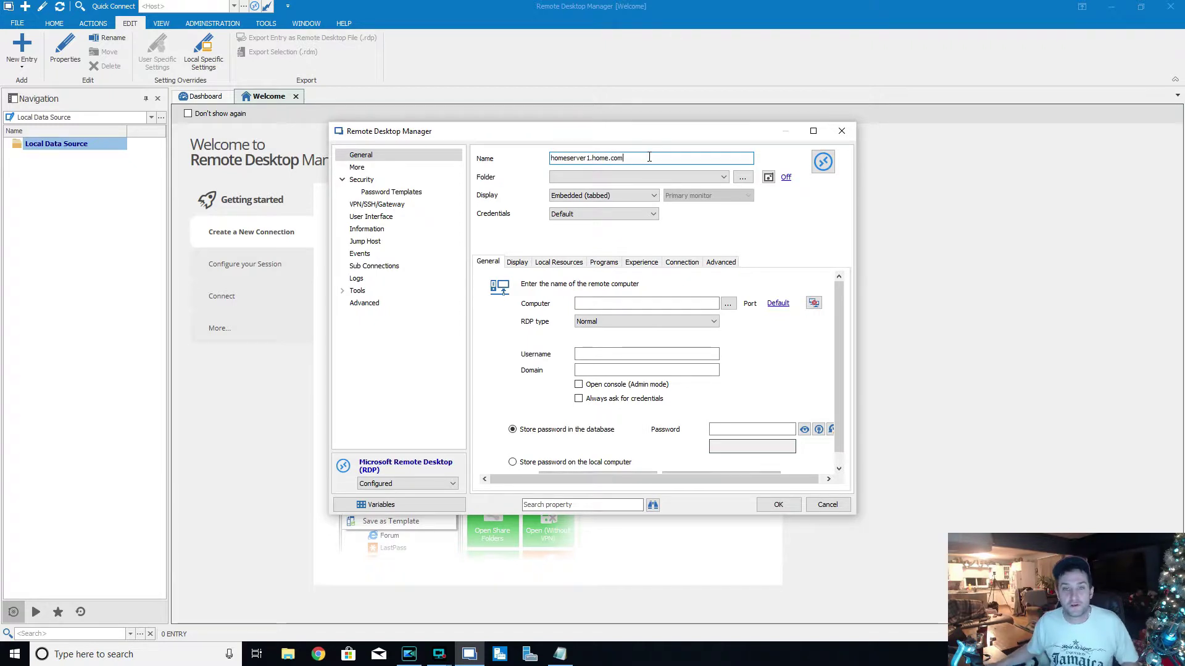
key("ctrl+a")
key("ctrl+c")
left_click(592, 303)
key("ctrl+v")
left_click(648, 355)
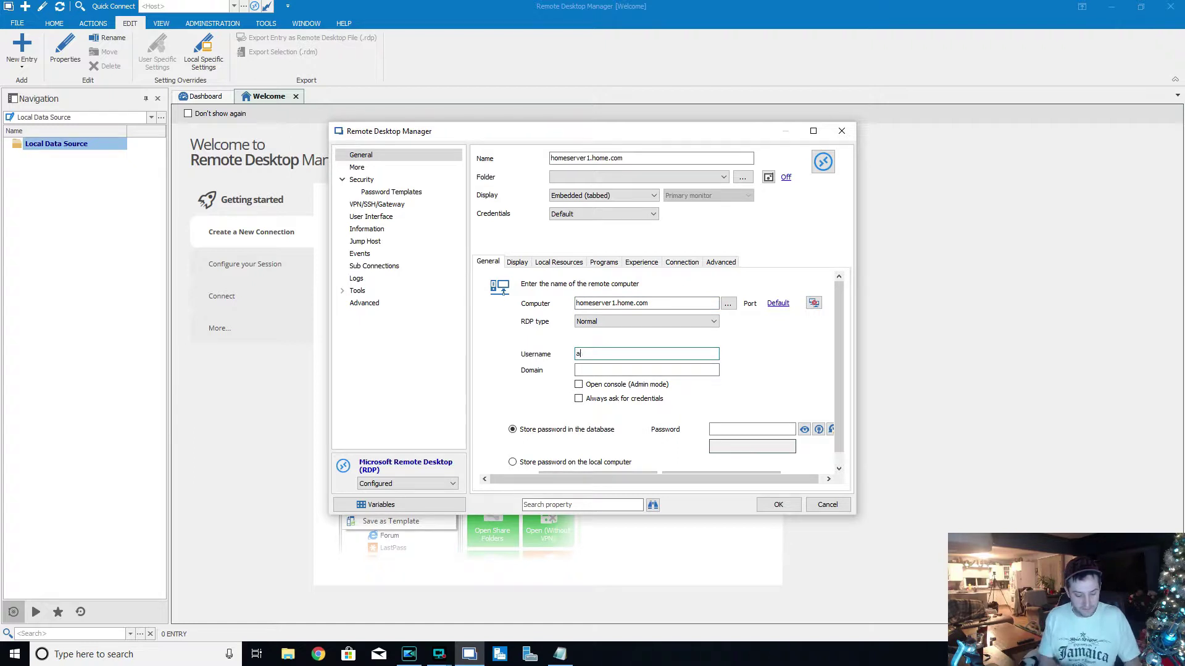
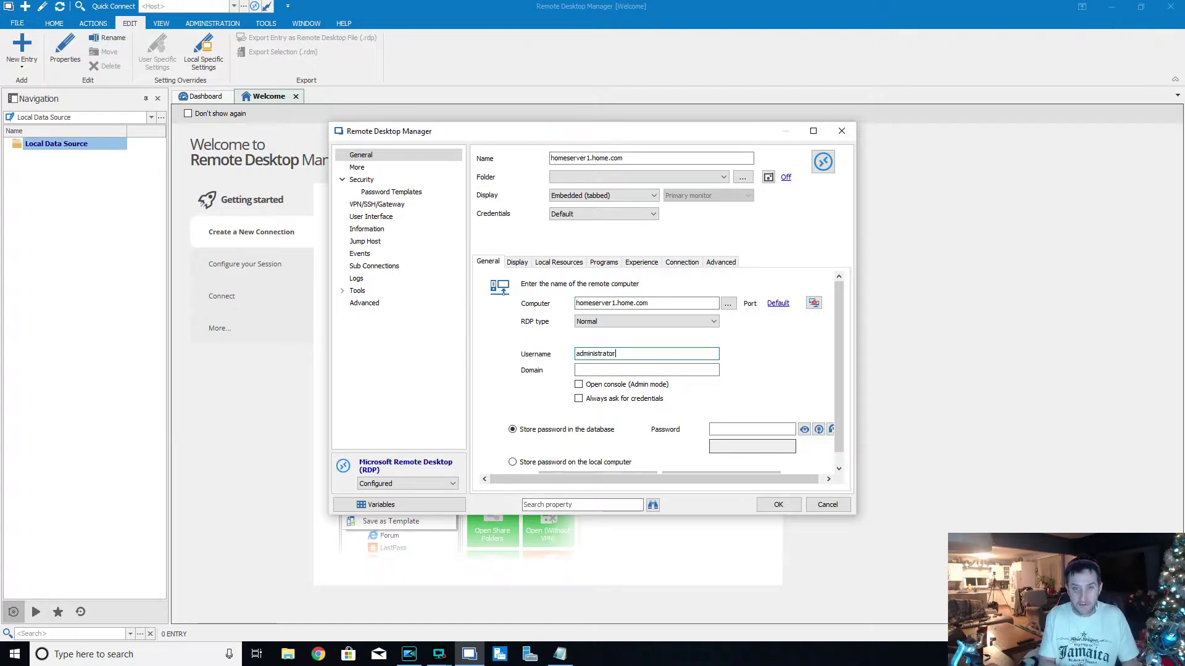
key("Tab")
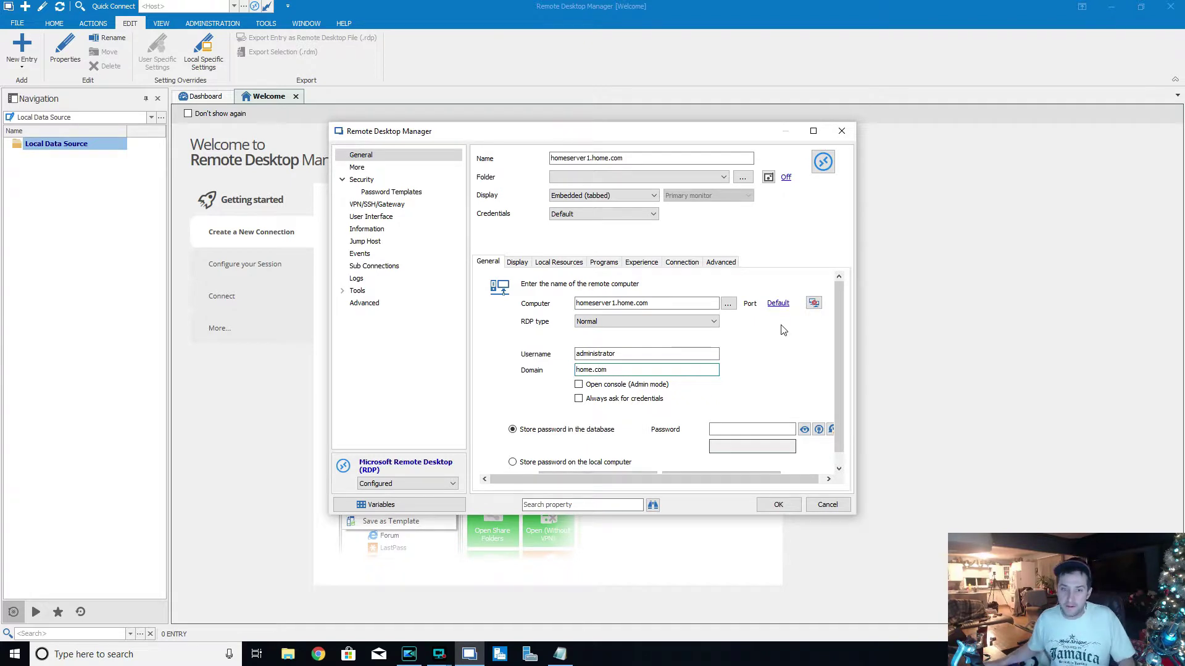
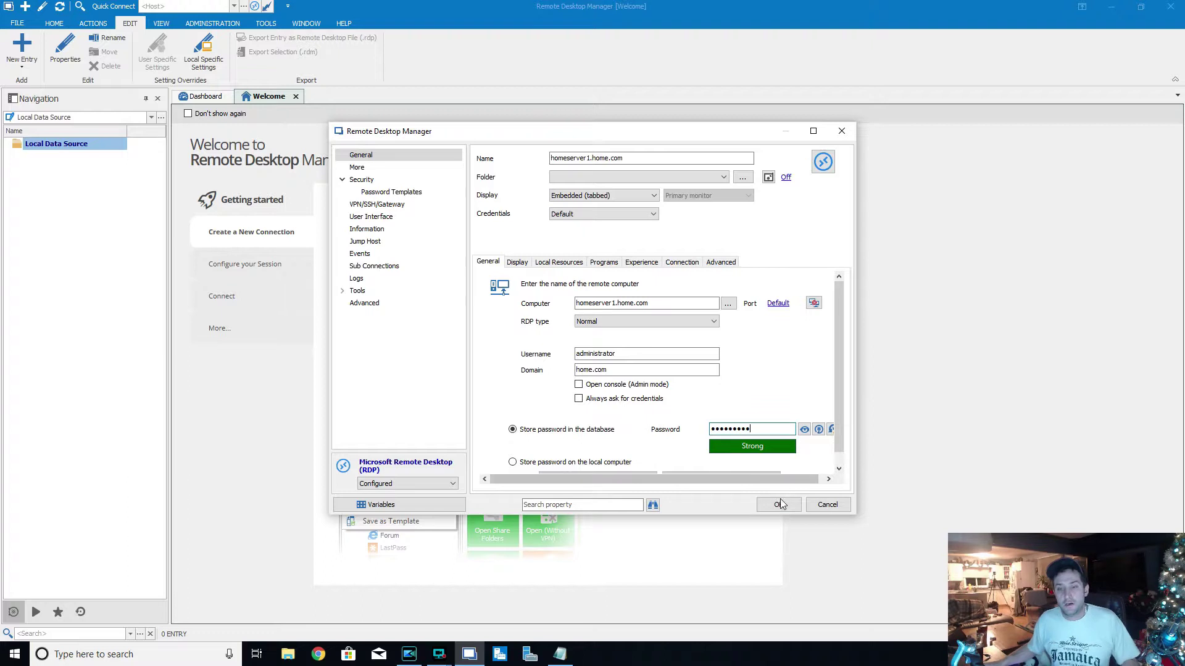
left_click(778, 504)
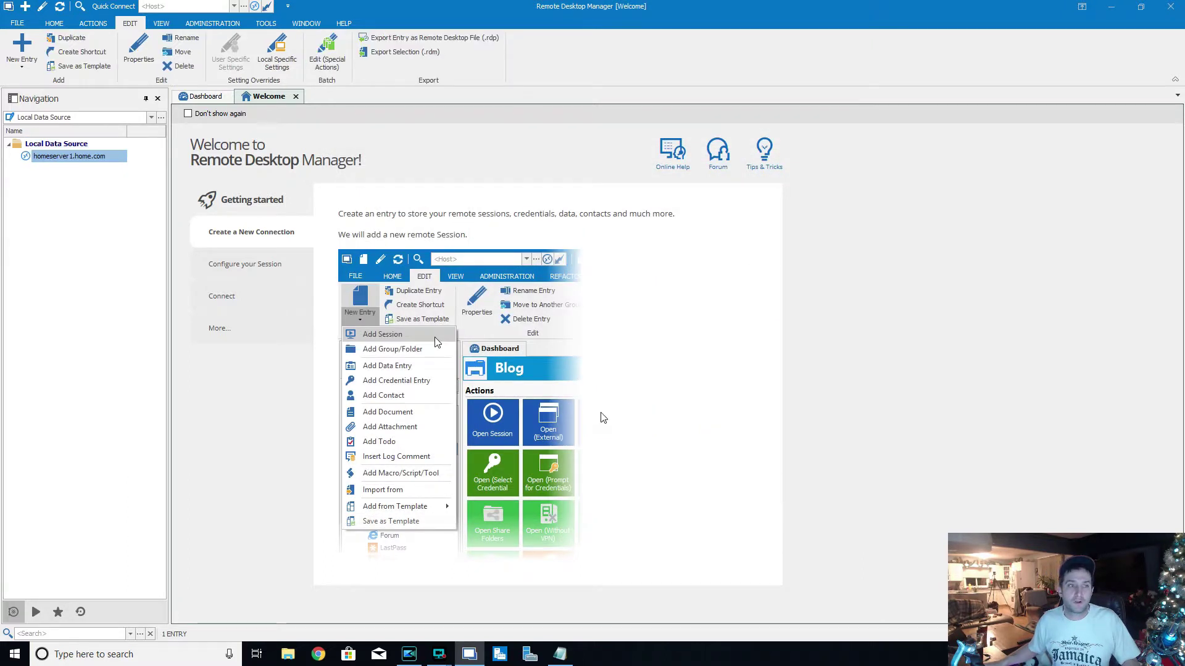
- Connect to homeserver1.home.com and start a new blank RDP session entry
double_click(99, 164)
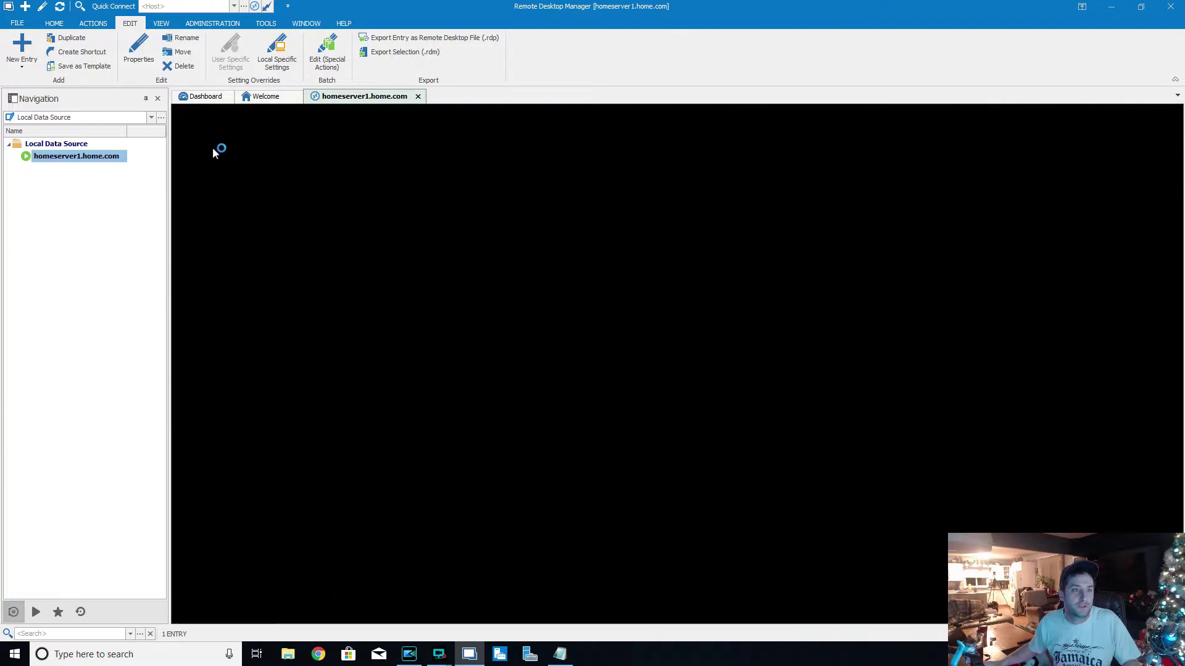
left_click(22, 48)
left_click(577, 346)
double_click(691, 282)
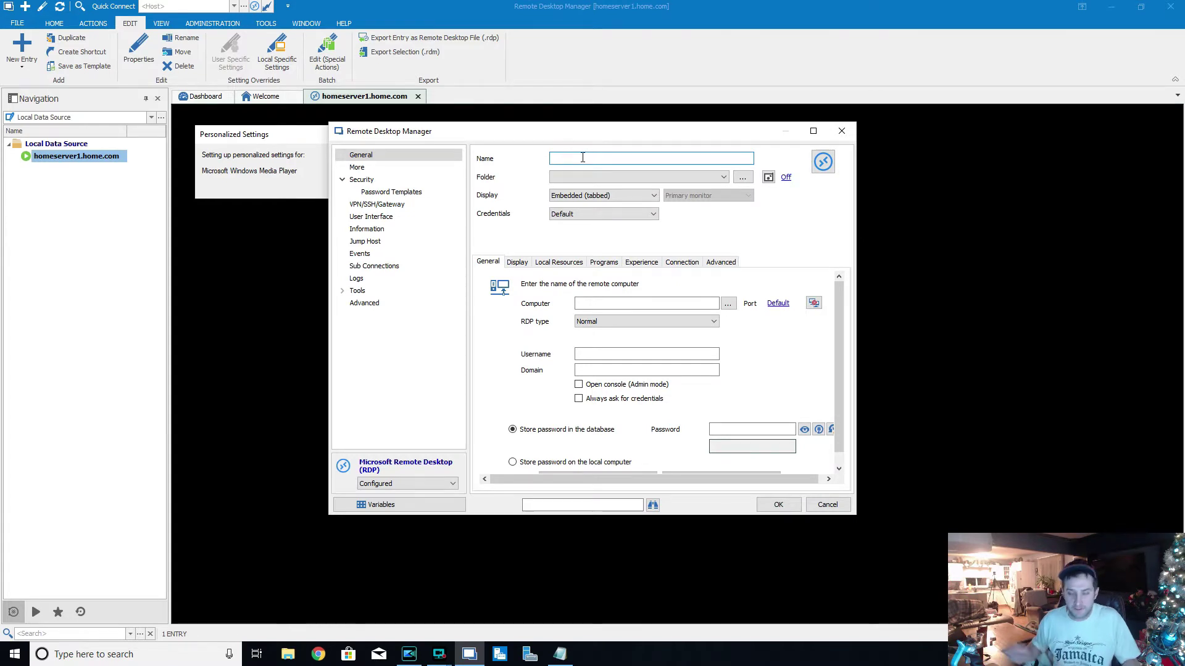
- Set the new RDP entry's name and computer to homeserver2.home.com
key("ctrl+v")
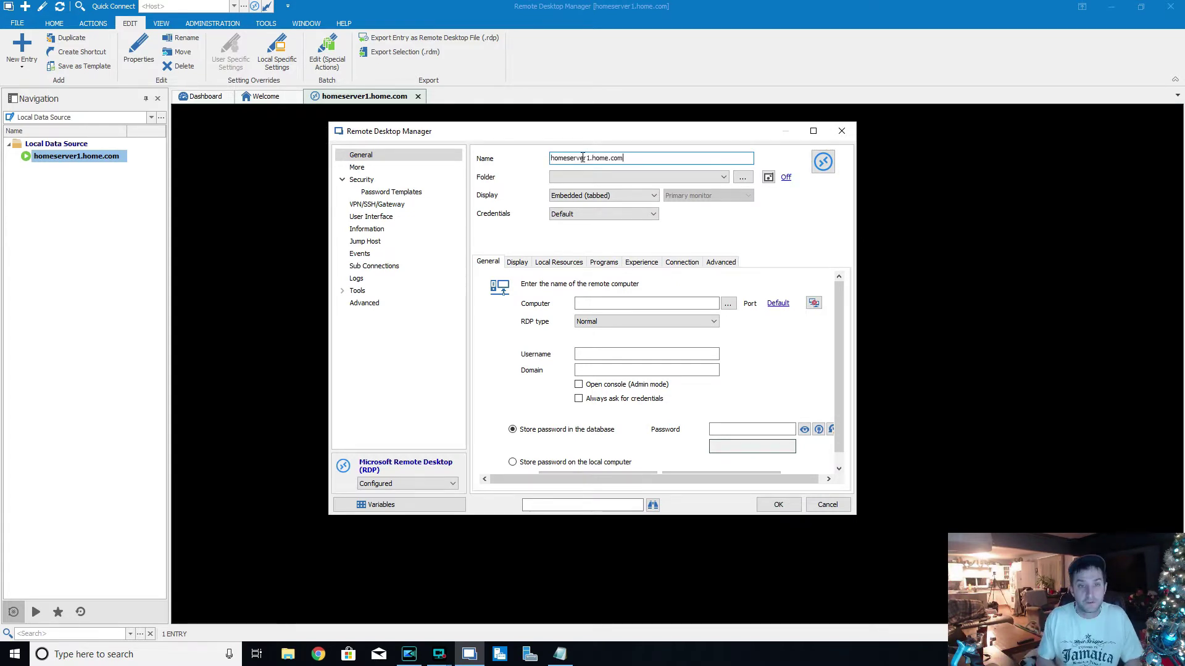
key("BackSpace")
type("2")
left_click(653, 302)
type("homeserver2.home.com")
- Enter username administrator and the account password, then save the entry
left_click(617, 353)
type("adminis")
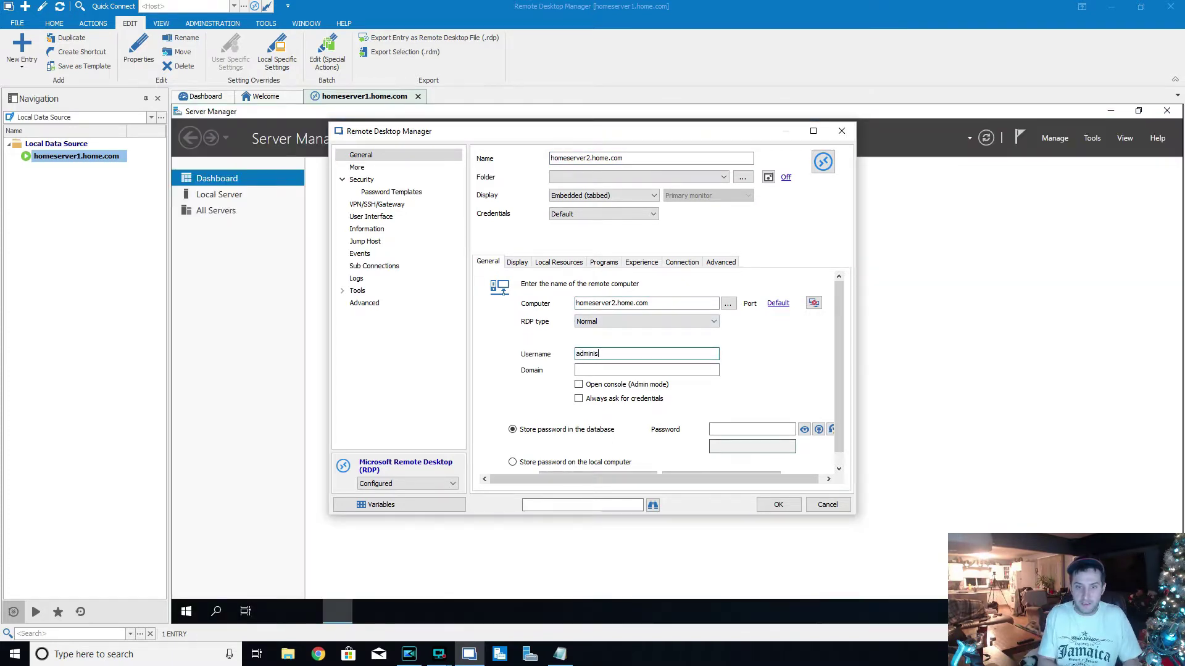
type("trator")
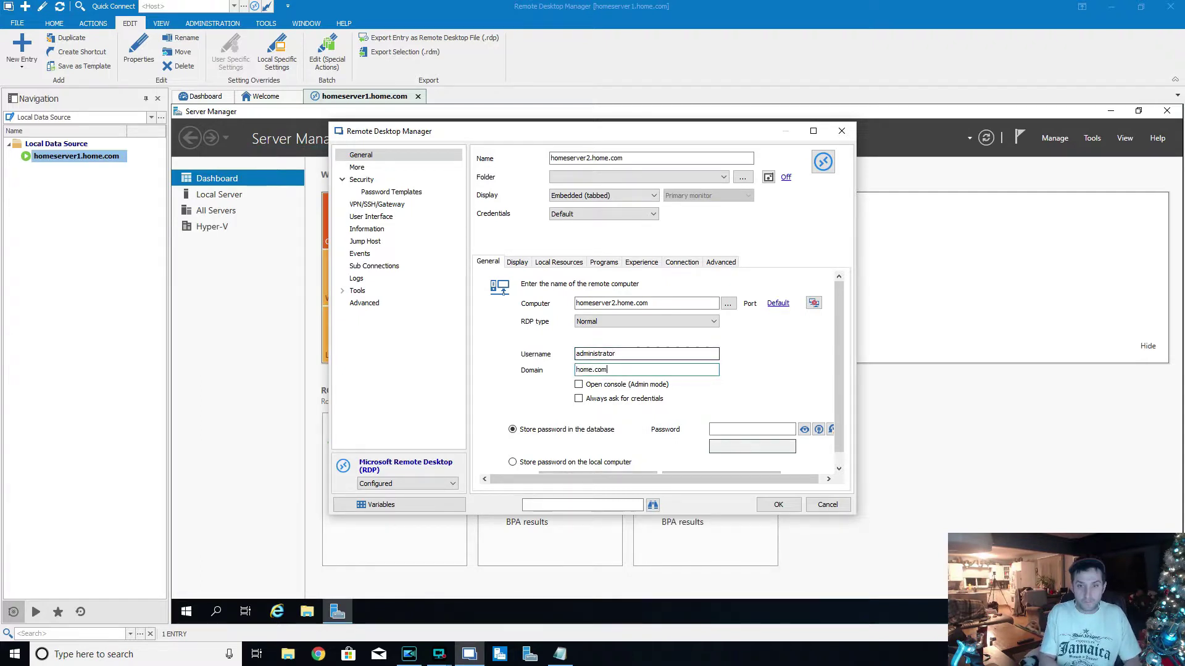
left_click(769, 433)
type("********")
key("BackSpace")
key("BackSpace")
key("BackSpace")
key("BackSpace")
key("BackSpace")
key("BackSpace")
key("BackSpace")
key("BackSpace")
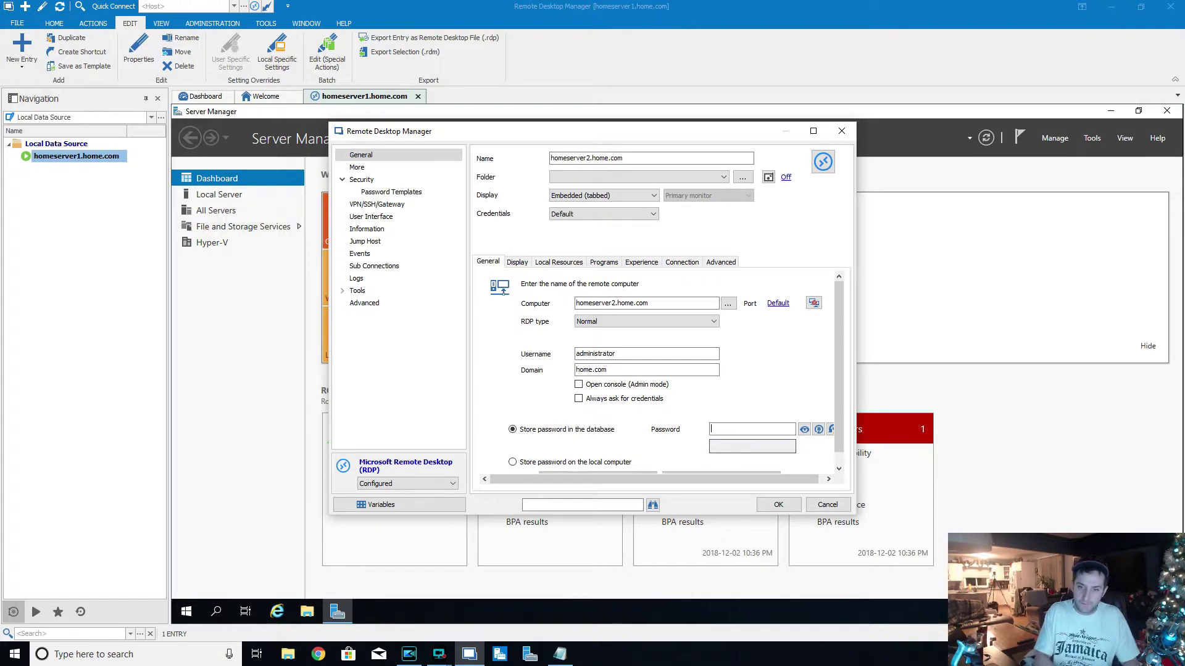
type("*********")
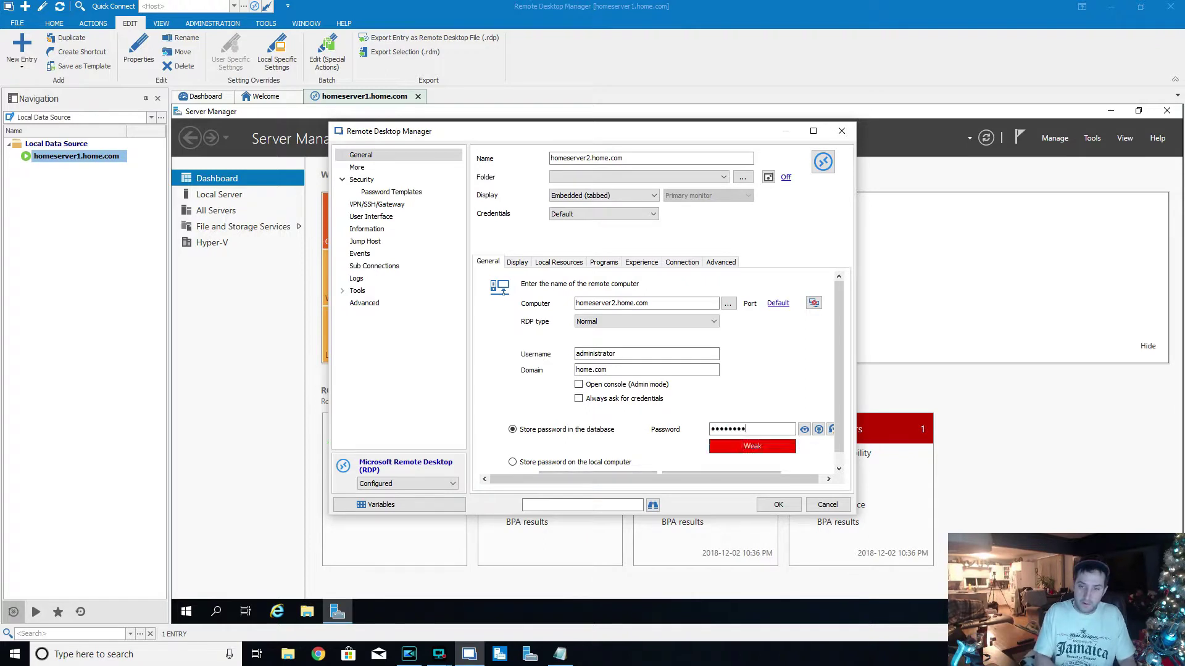
left_click(778, 505)
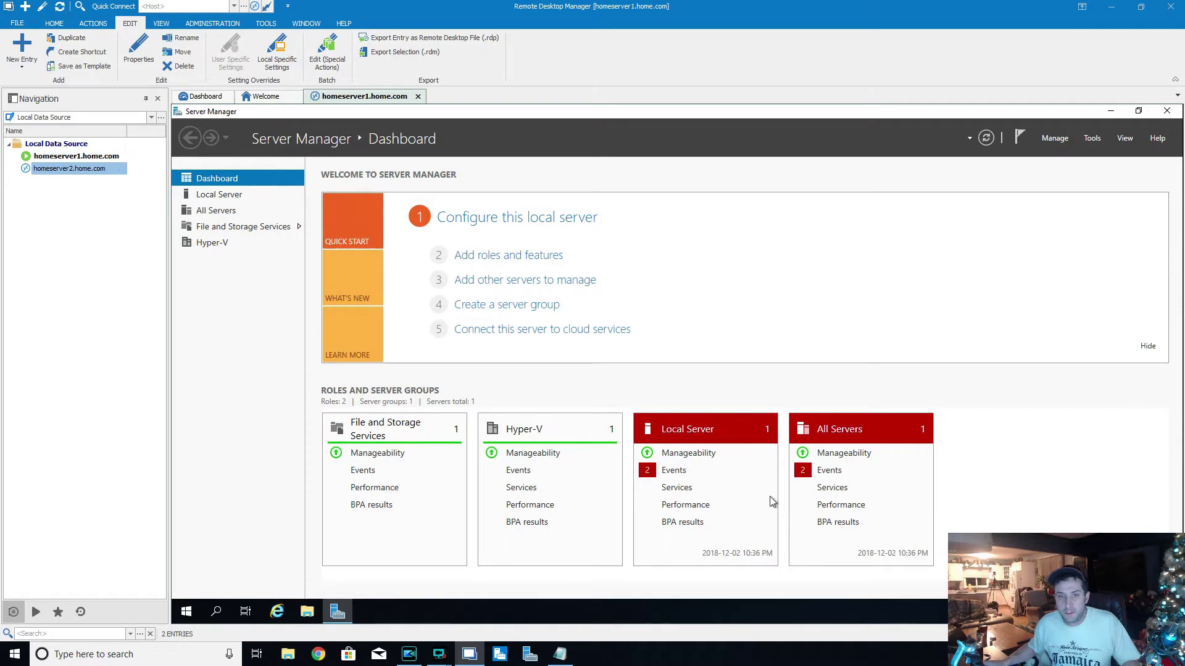
- Connect to homeserver2.home.com, then return to the homeserver1 session
double_click(103, 169)
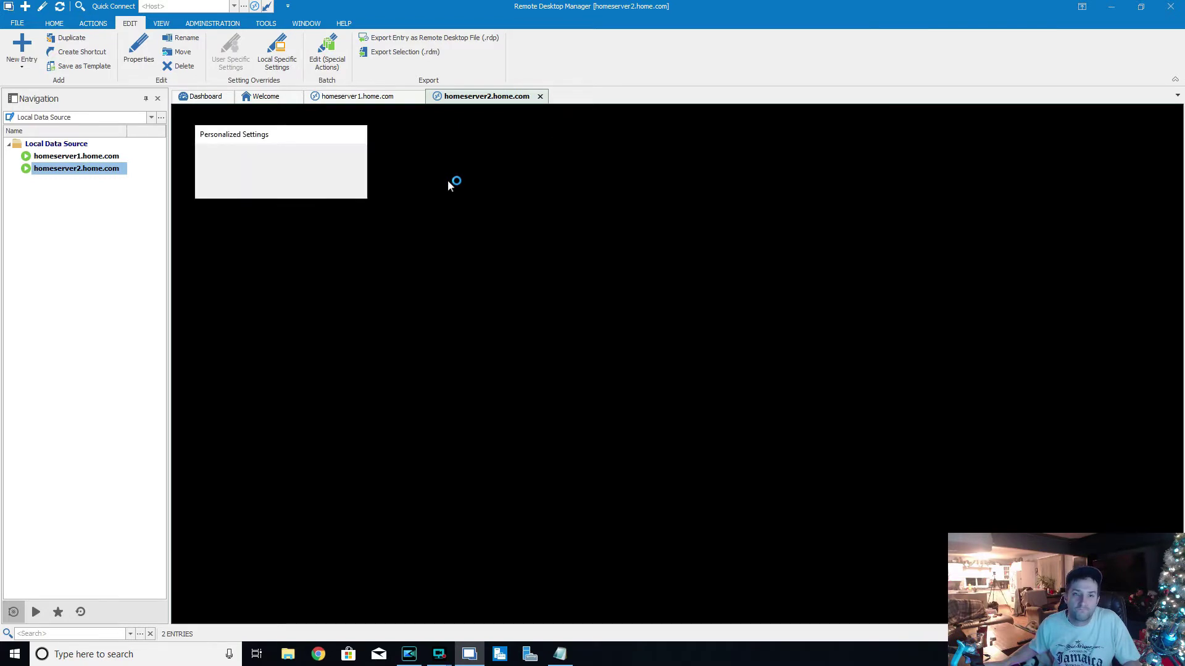
left_click(373, 100)
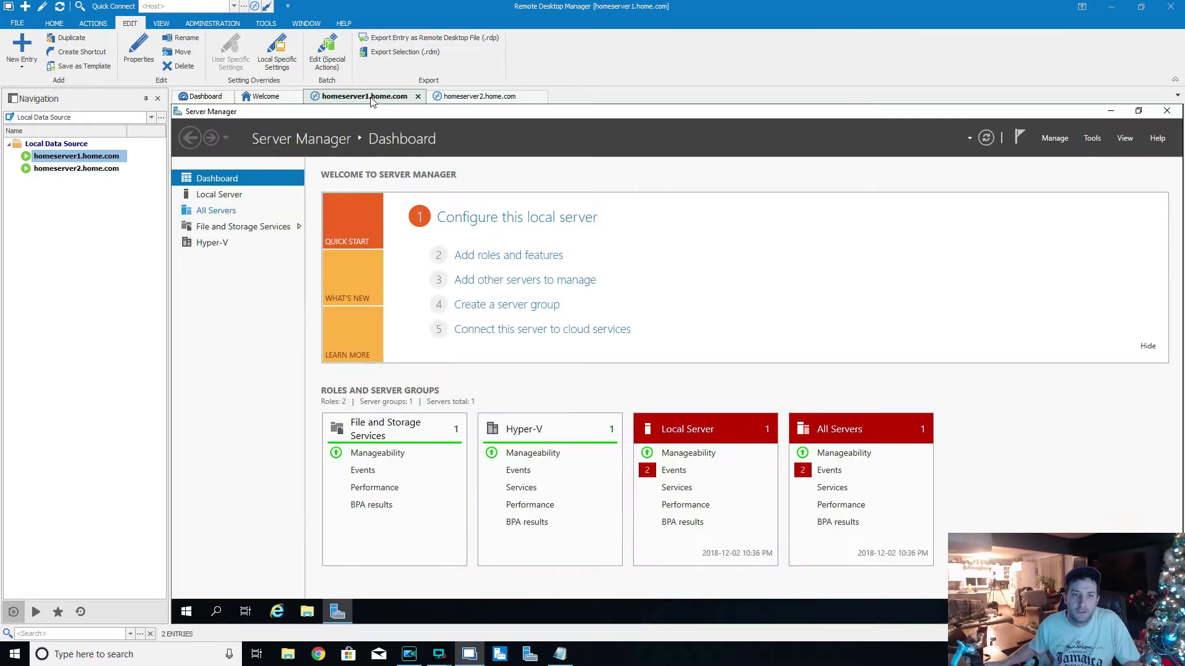
- On homeserver1, step two pages into Add Roles and Features, cancel, and view All Servers
left_click(1065, 140)
left_click(1082, 154)
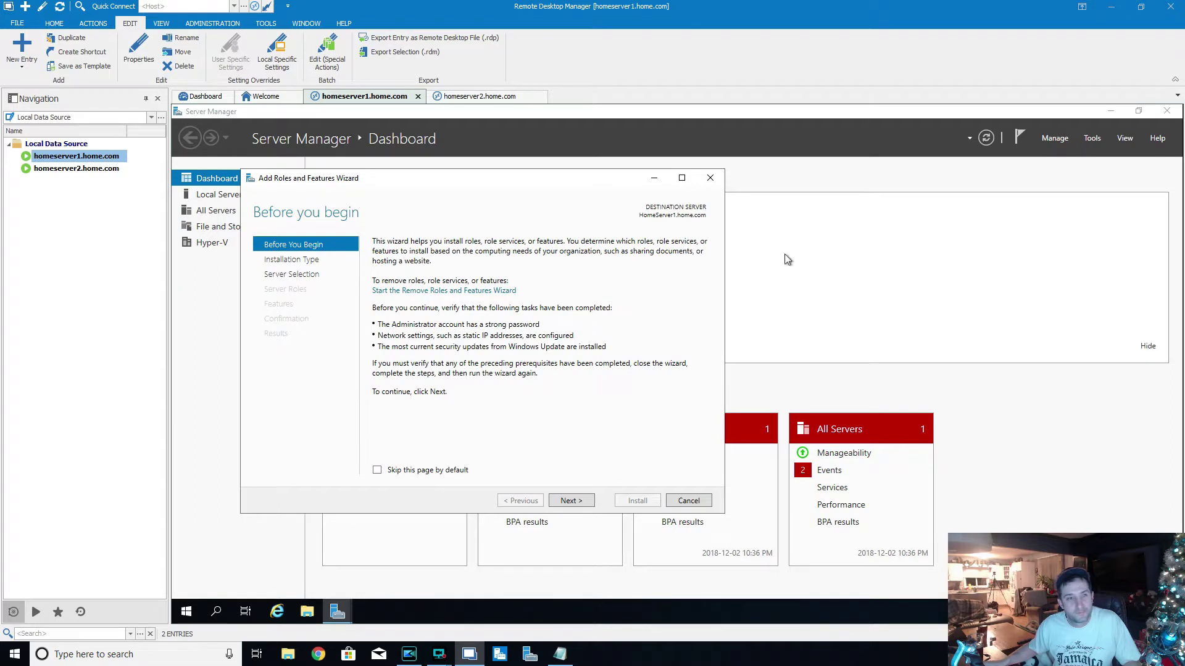
left_click(572, 501)
left_click(573, 501)
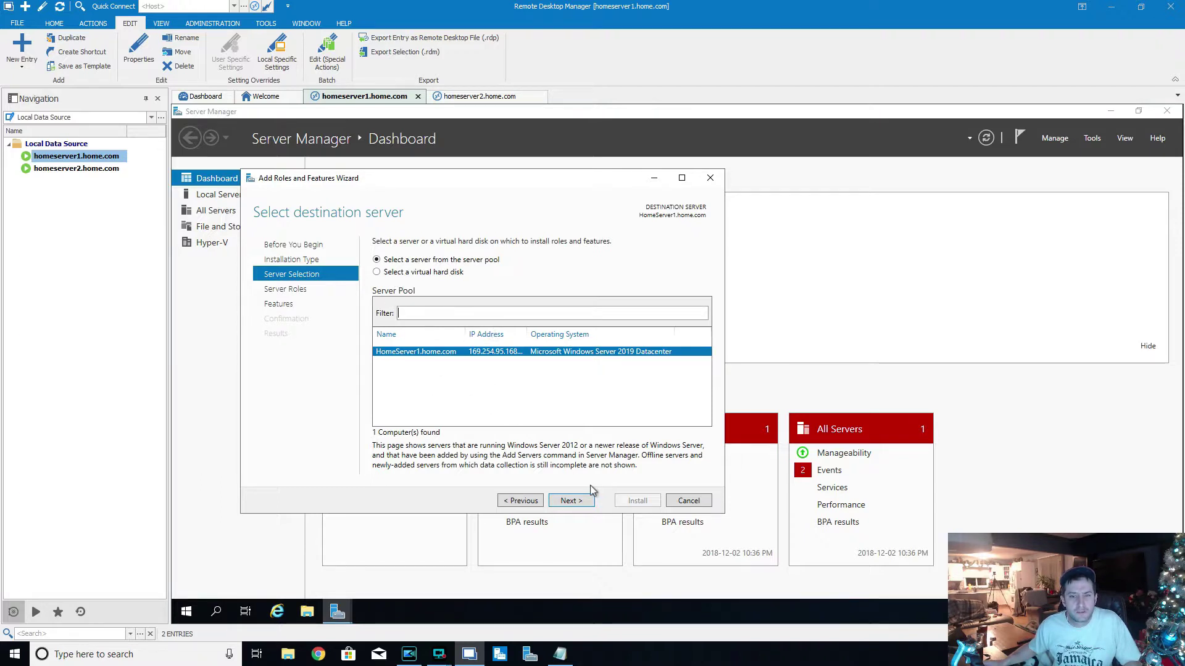
left_click(690, 503)
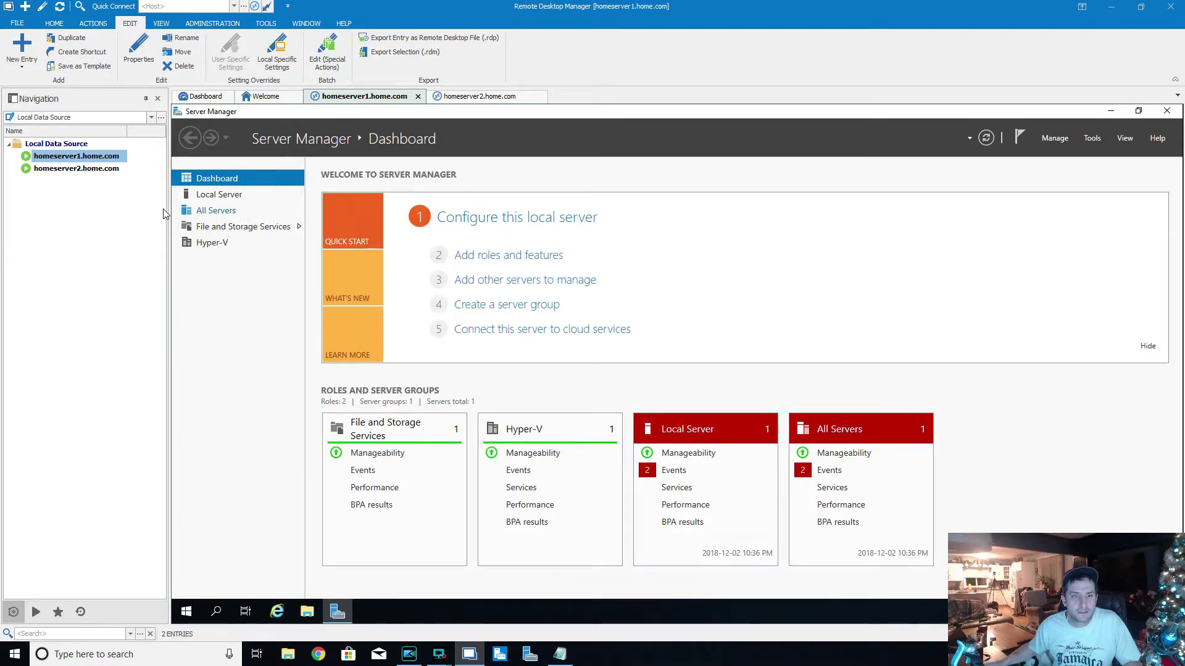
left_click(214, 211)
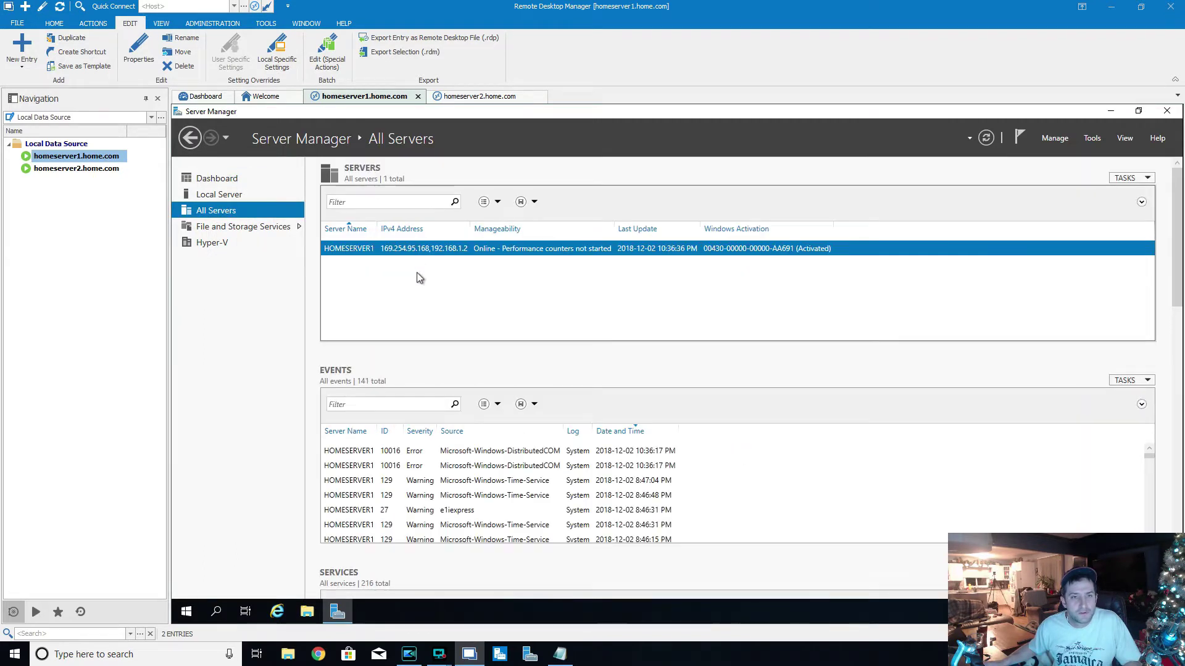
- Search 'homeserver' in Add Servers, add HomeServer2, and select its new row
right_click(216, 211)
left_click(244, 222)
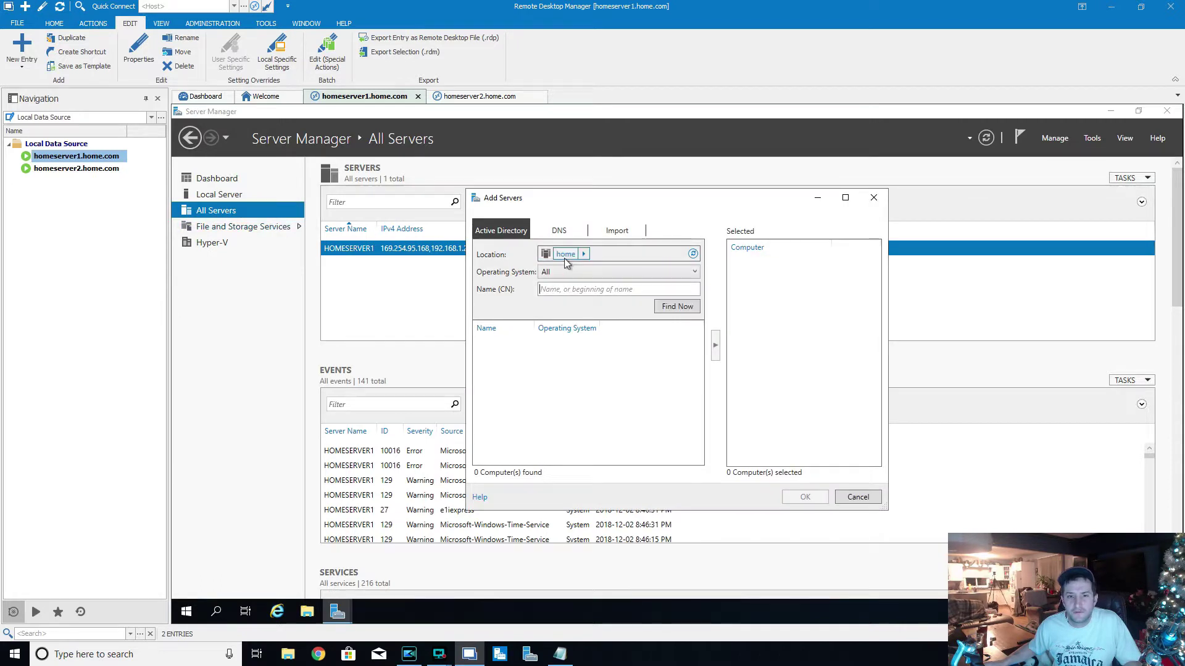
left_click(623, 290)
type("homeserver")
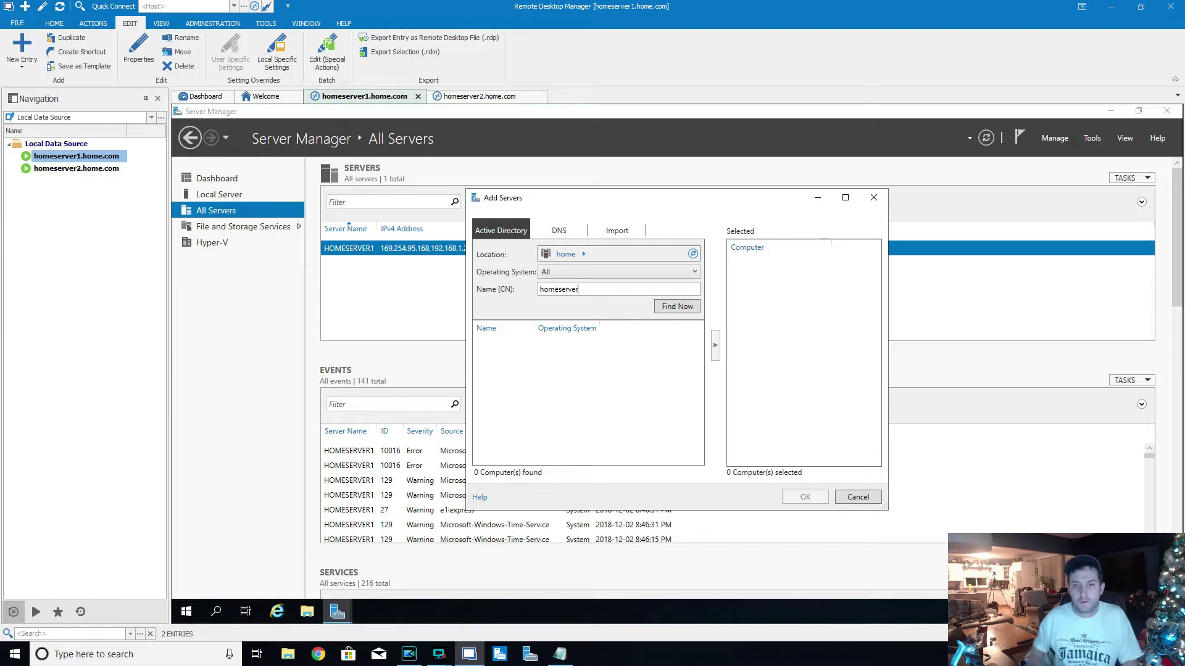
left_click(677, 306)
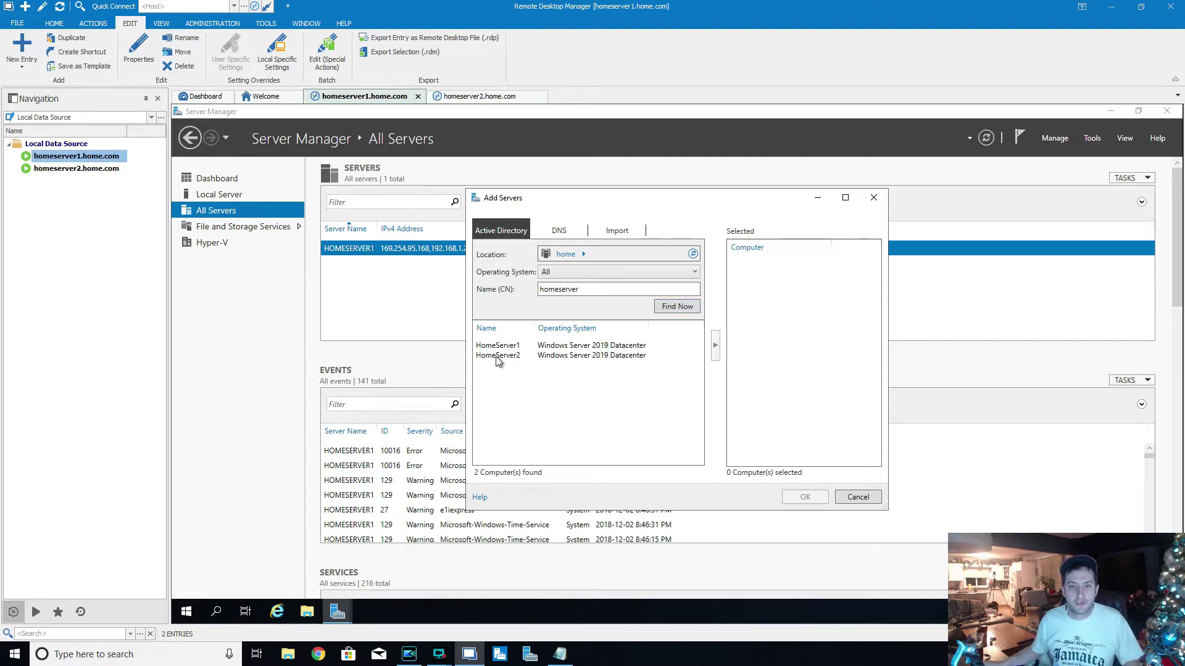
left_click(616, 356)
left_click(717, 345)
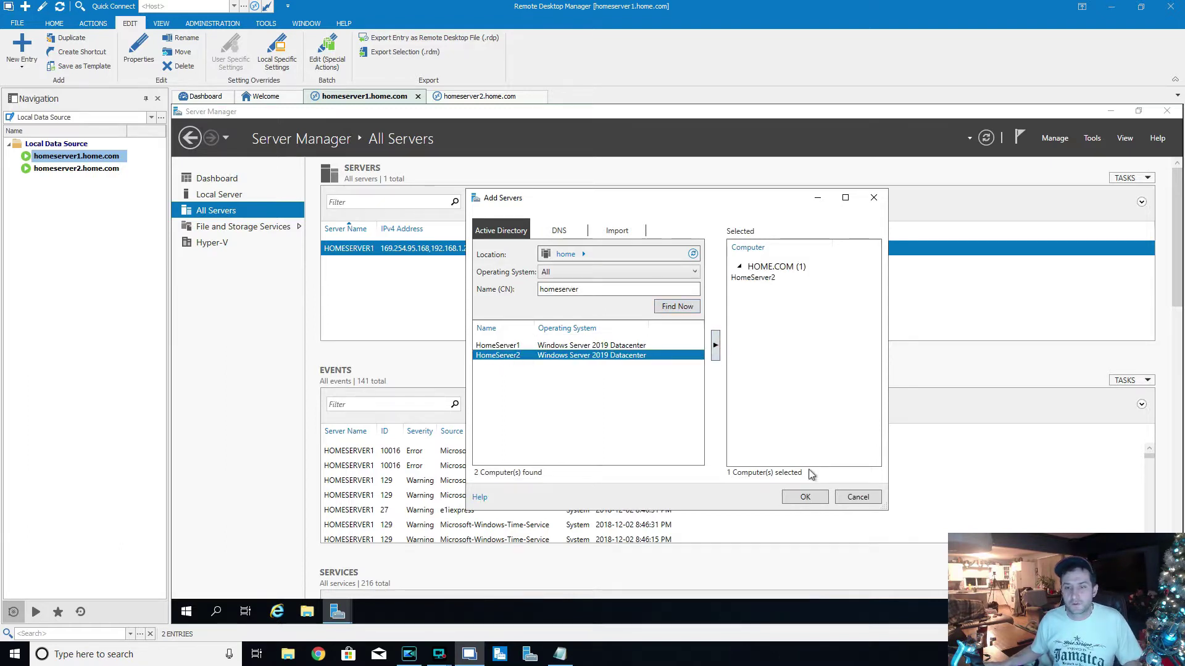
left_click(816, 497)
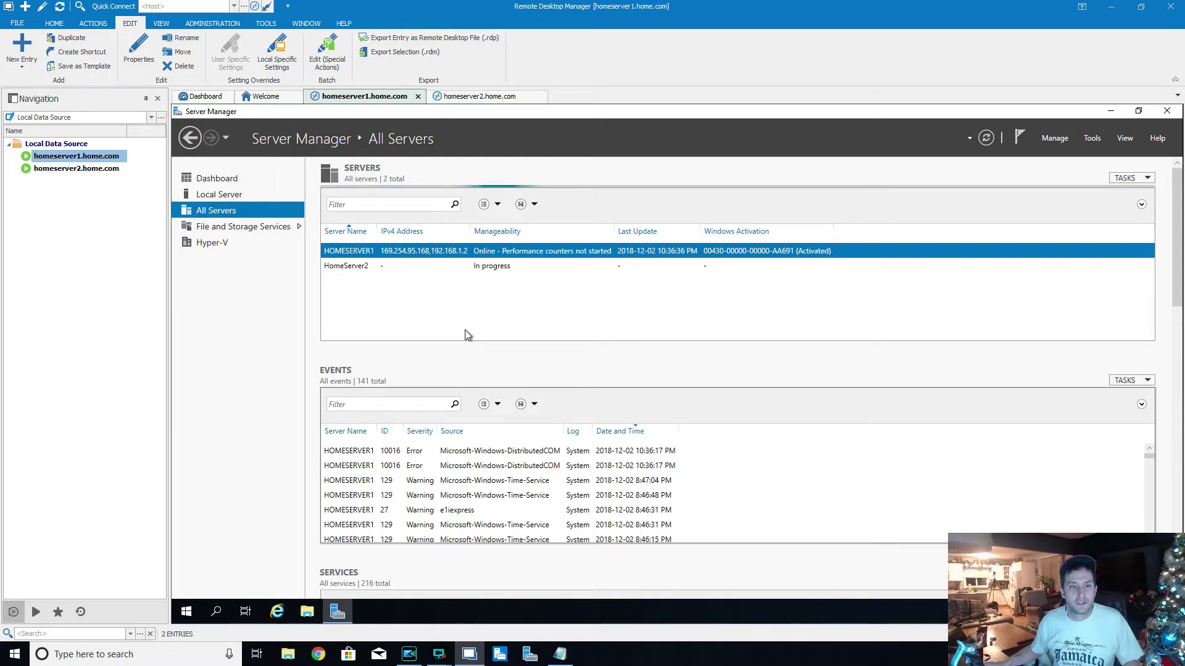
left_click(510, 265)
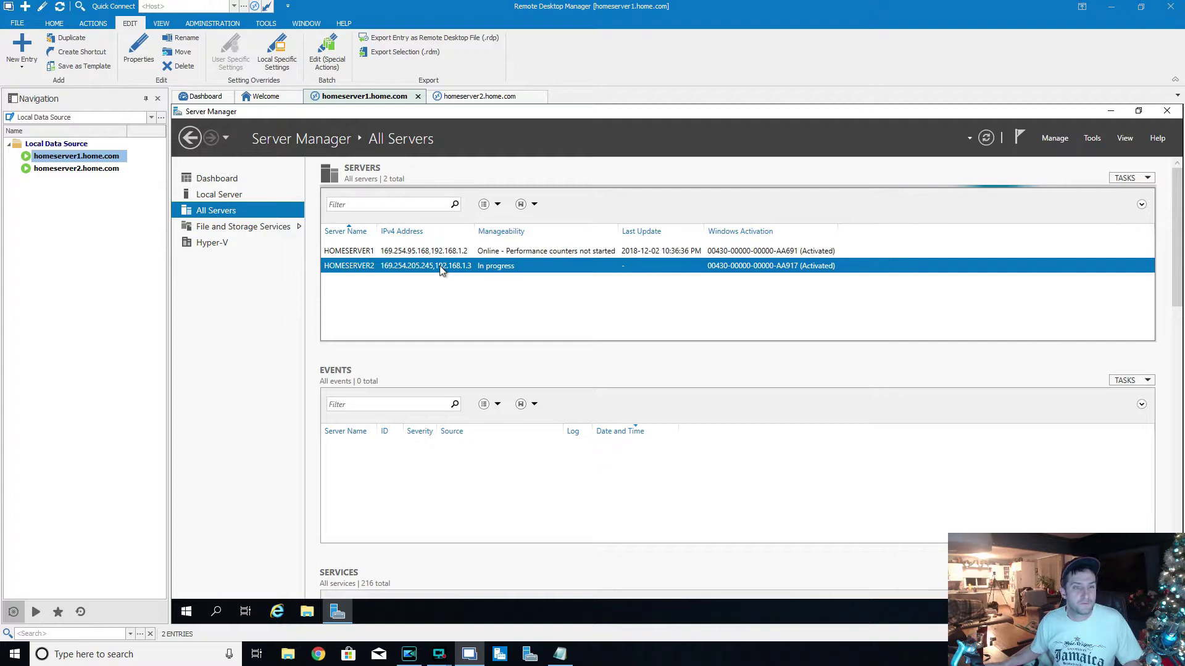
- Start Add Roles and Features with HomeServer1 as the destination server
left_click(1054, 138)
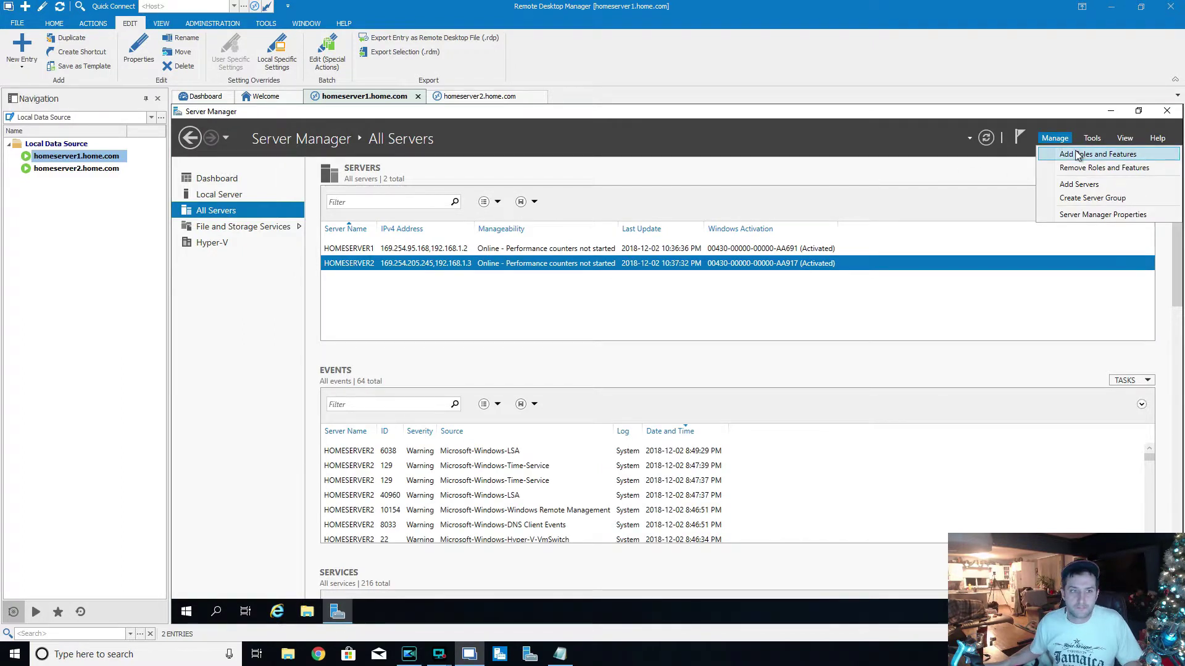
left_click(1077, 155)
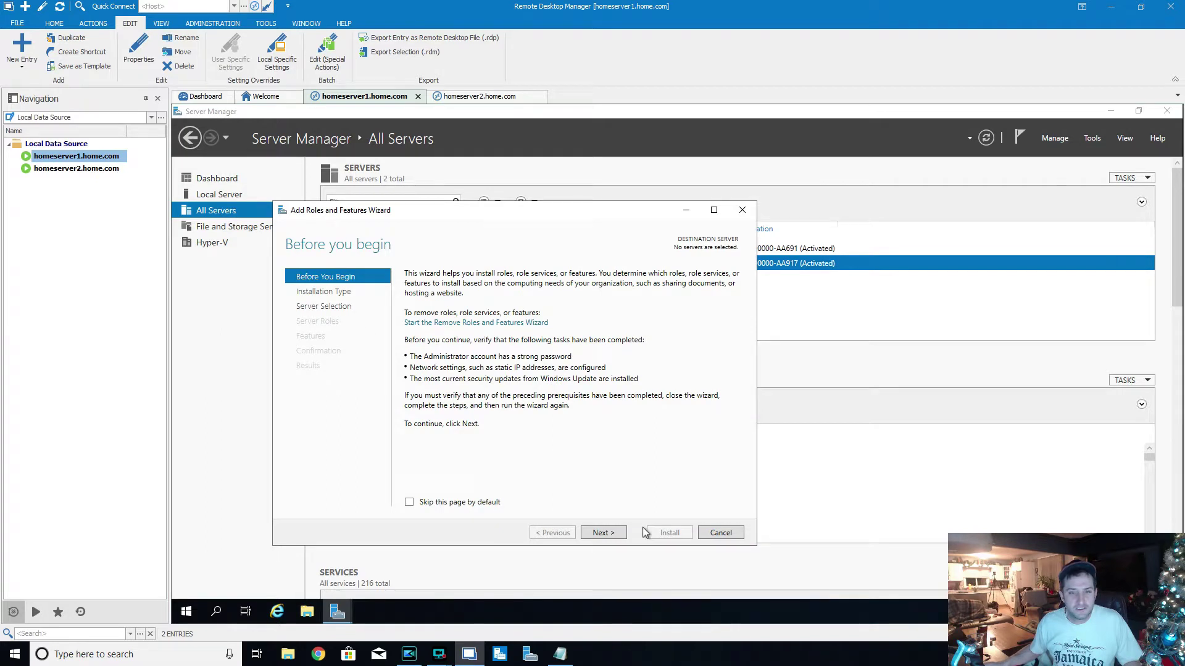
left_click(619, 538)
left_click(618, 537)
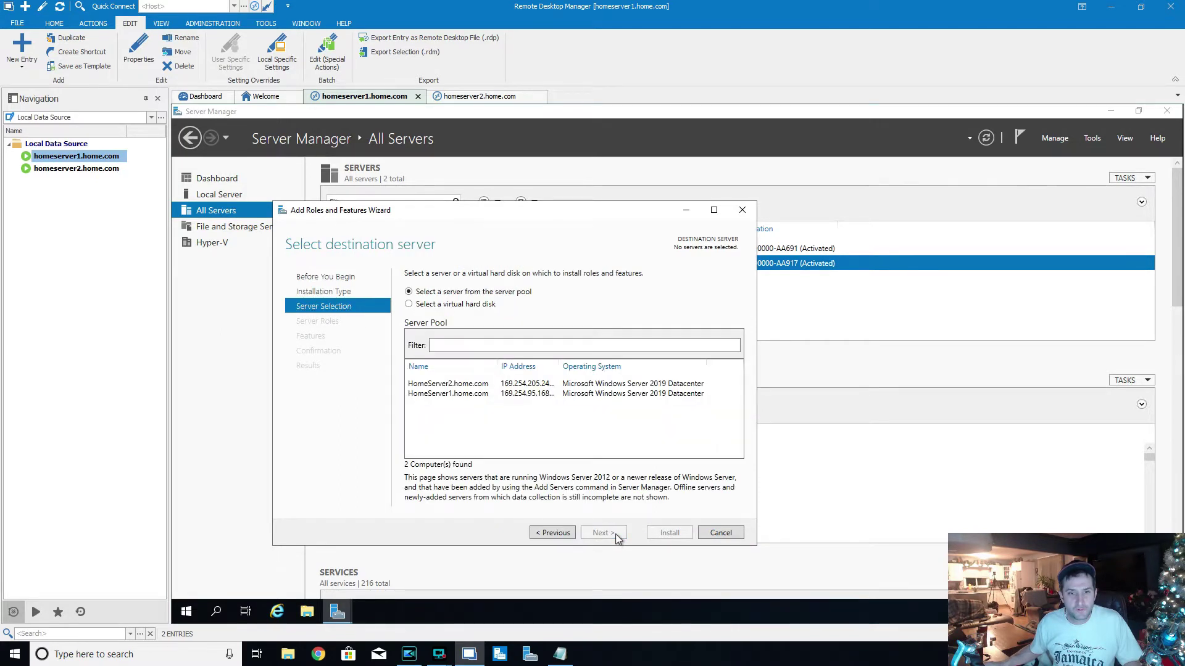
left_click(448, 384)
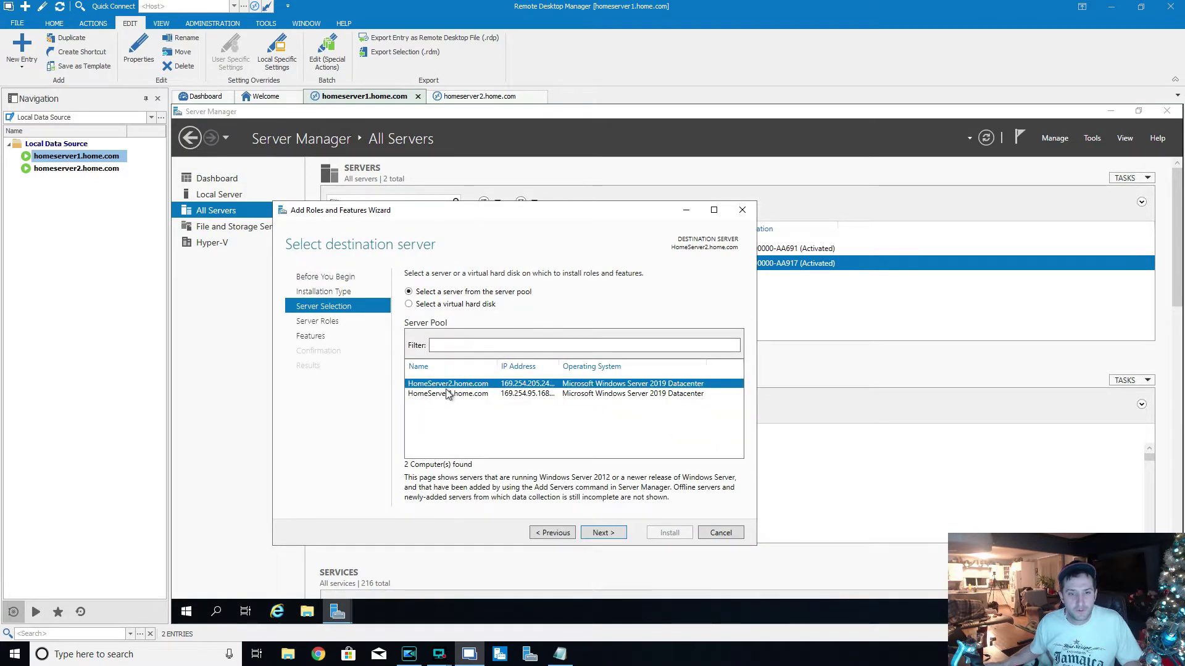
left_click(449, 394)
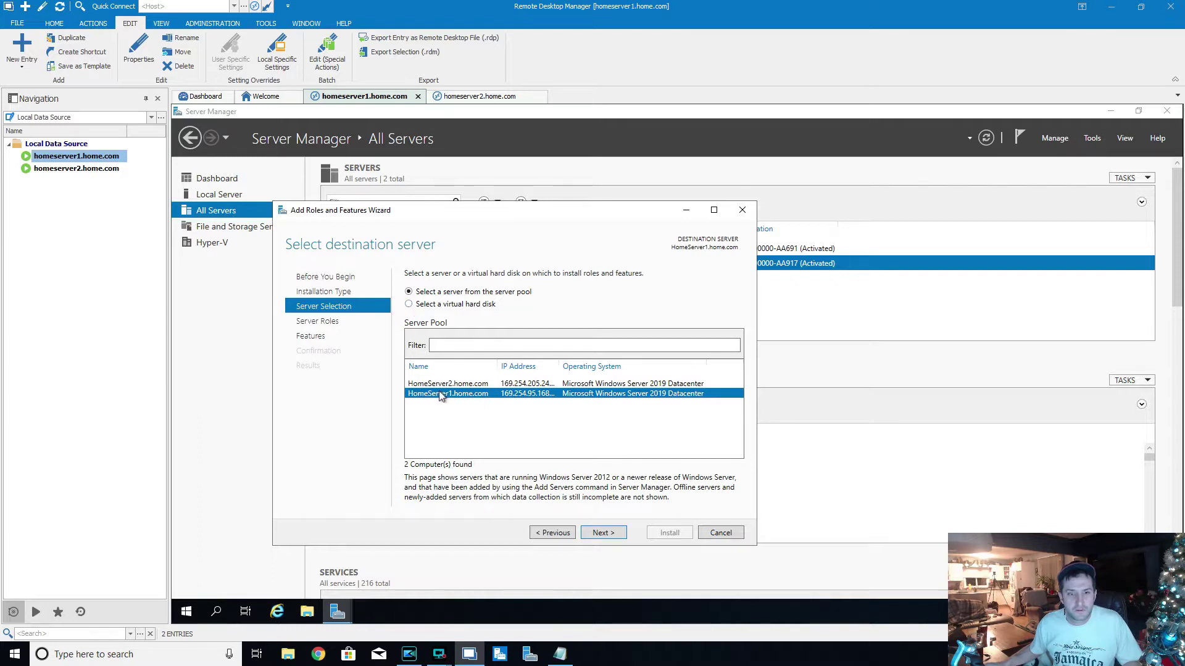
left_click(443, 385)
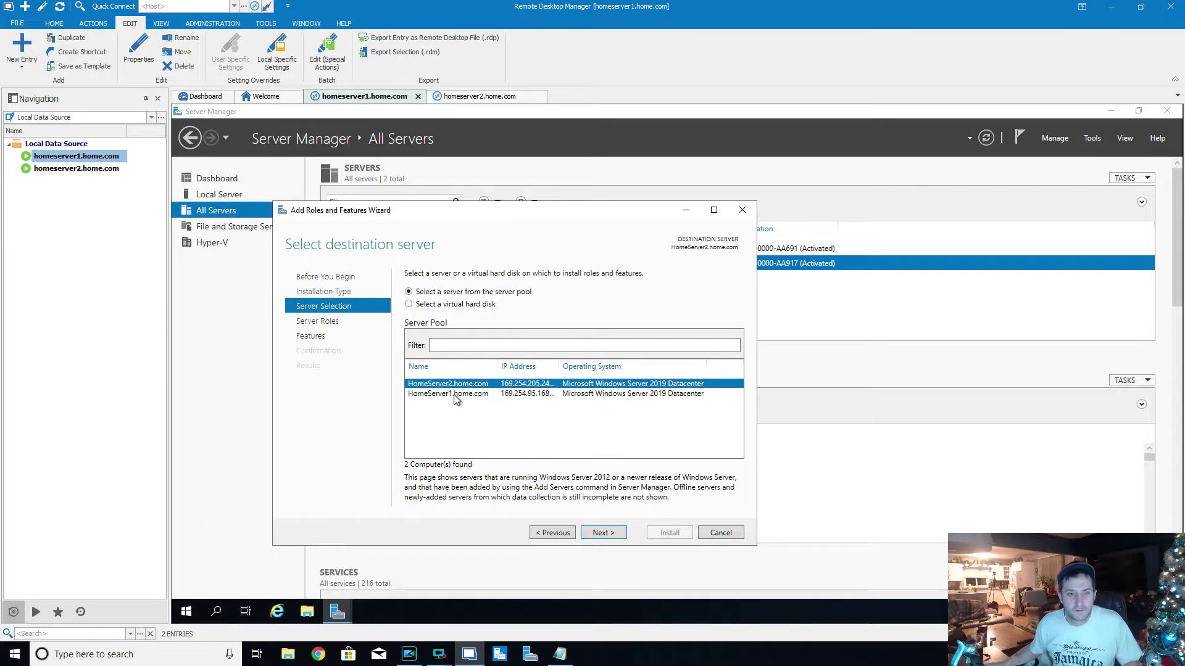
left_click(452, 395)
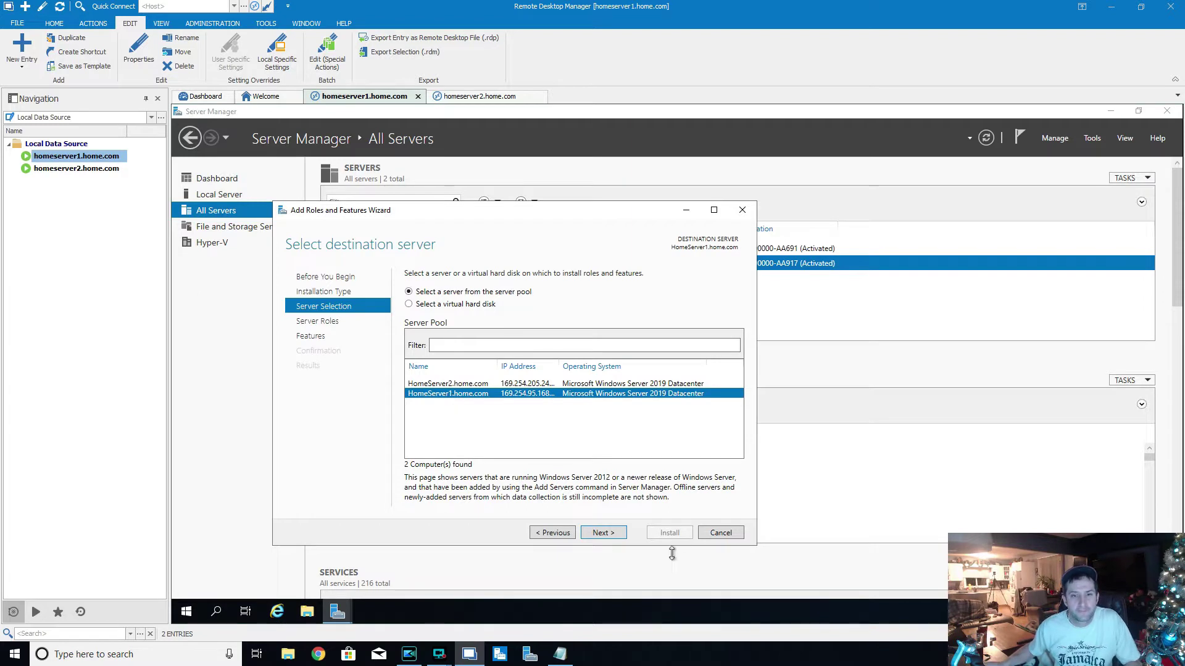
left_click(609, 535)
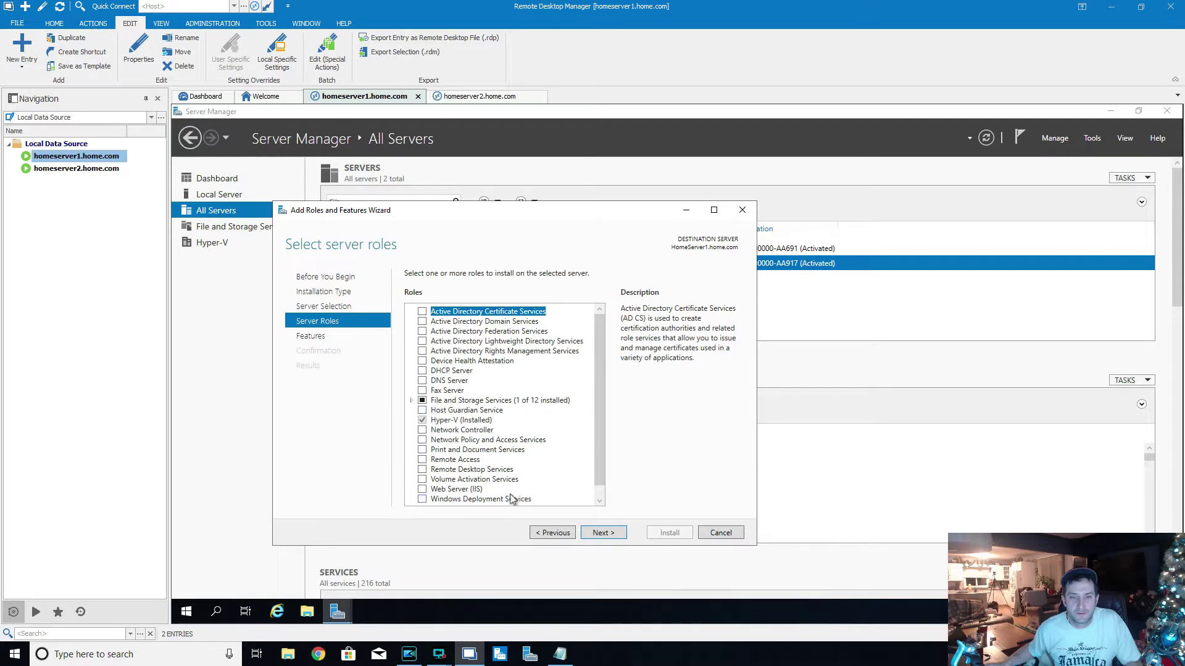
left_click(611, 535)
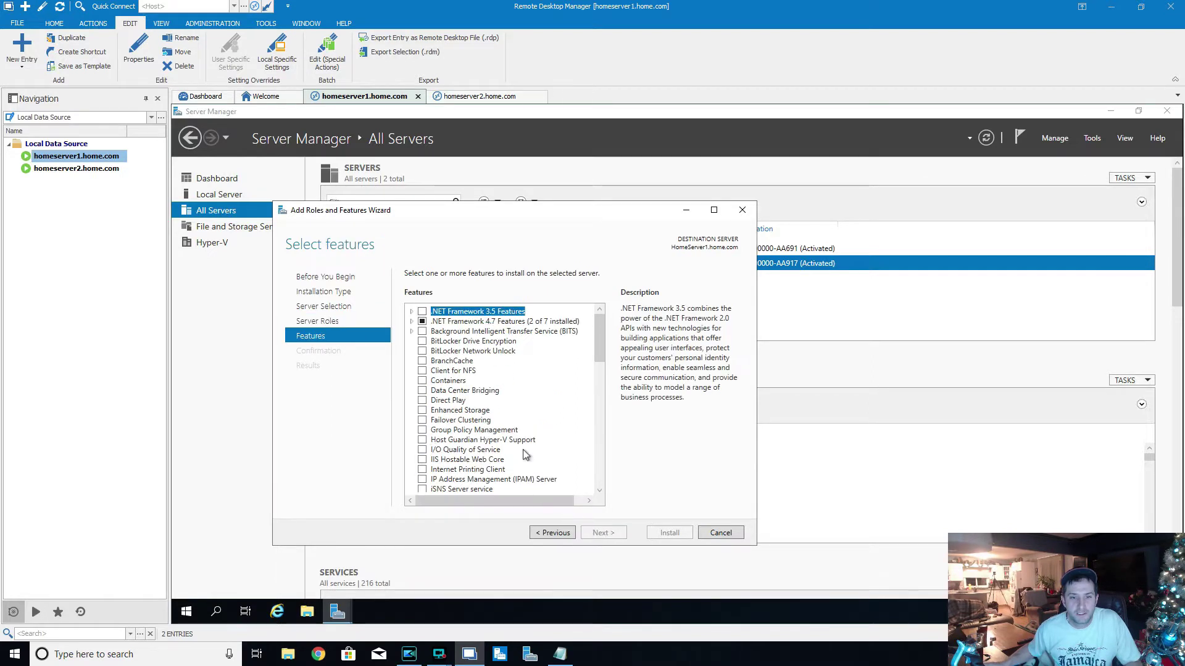
- Select Failover Clustering with its management tools, allow automatic restart, and install
left_click(424, 426)
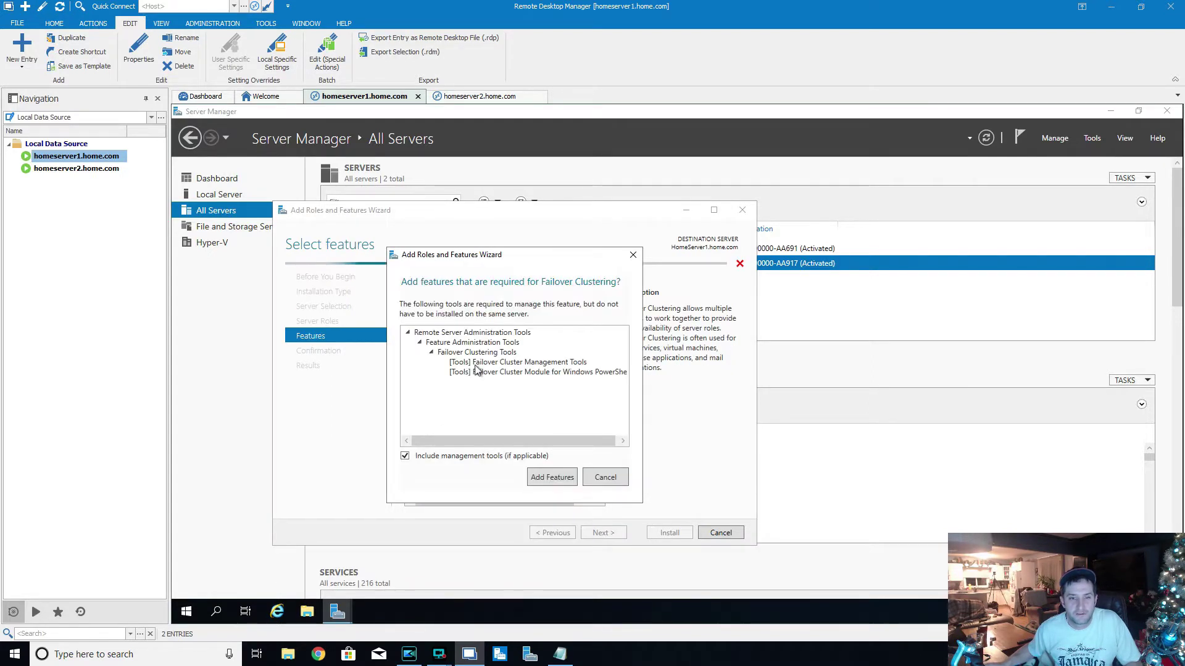
left_click(559, 482)
scroll(597, 450, "down", 3)
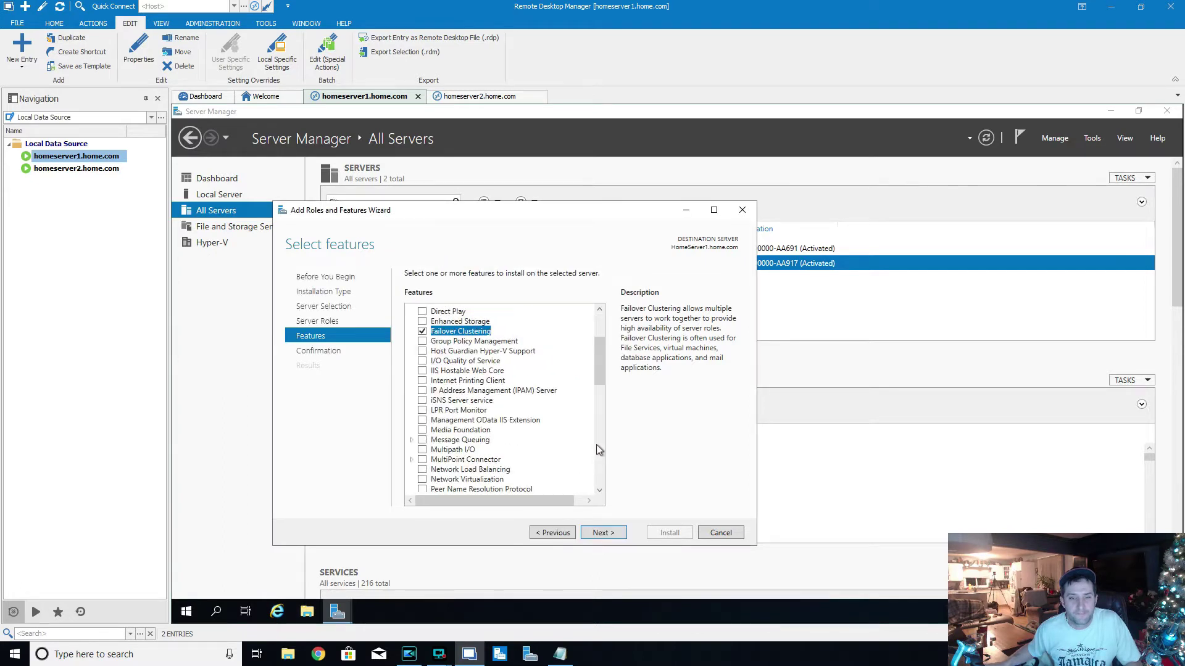
left_click(611, 534)
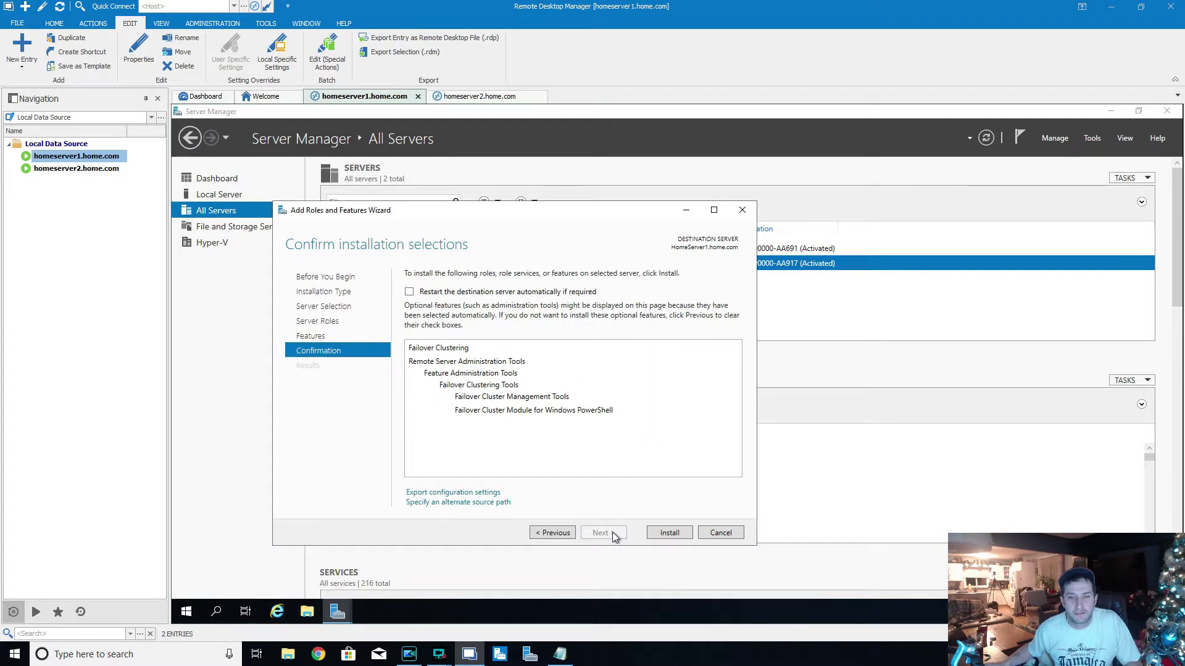
left_click(409, 291)
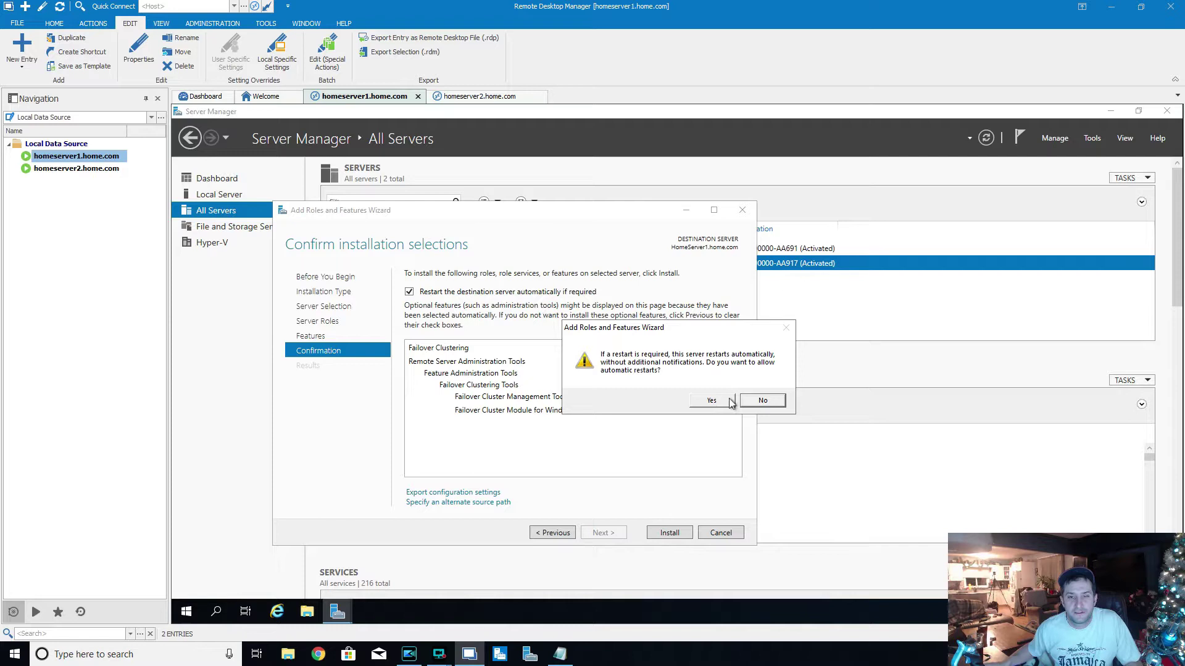
left_click(730, 402)
left_click(666, 535)
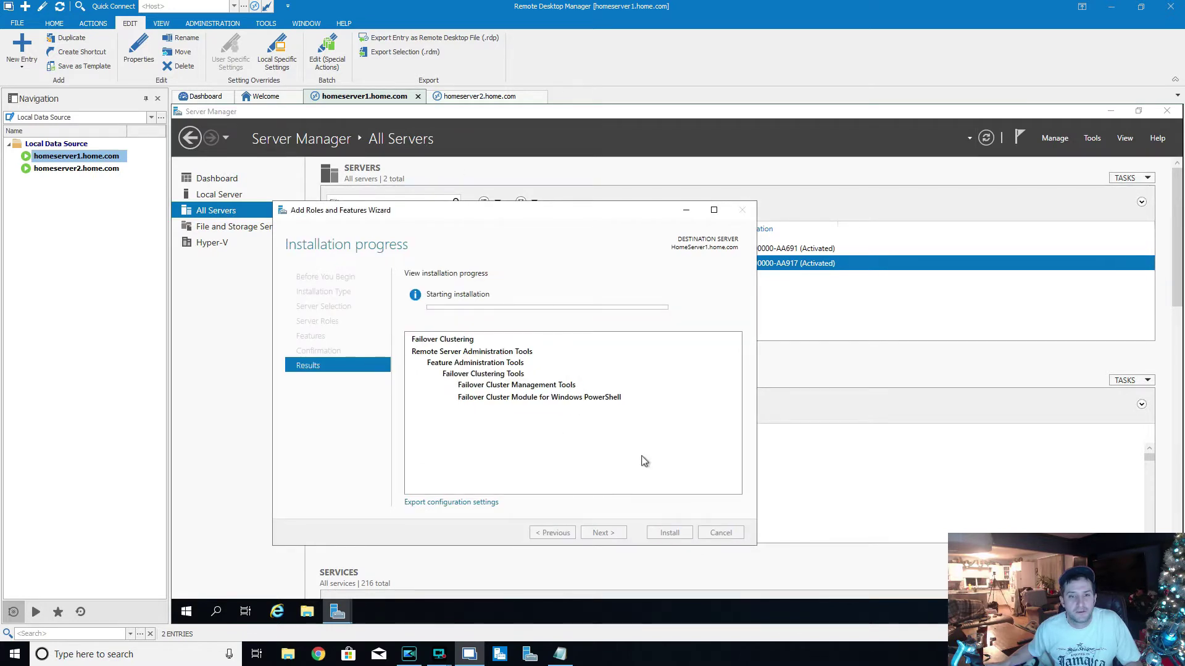
left_click(490, 97)
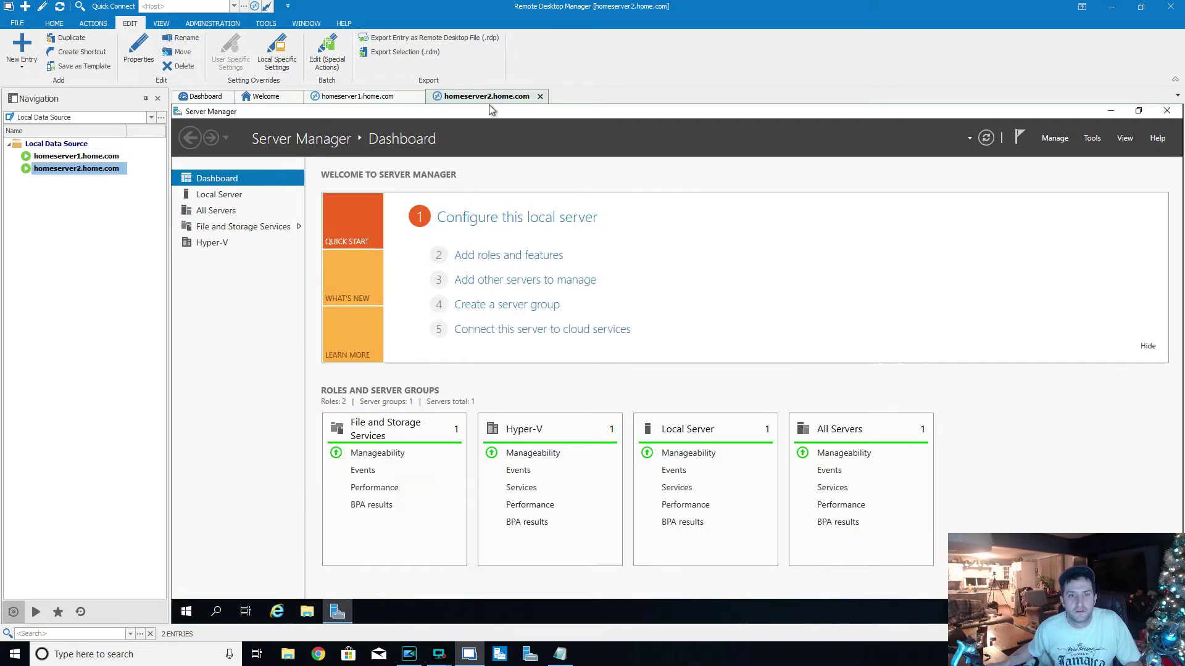
- On HomeServer2, add the Failover Clustering feature with its management tools and install it
left_click(1057, 137)
left_click(1070, 158)
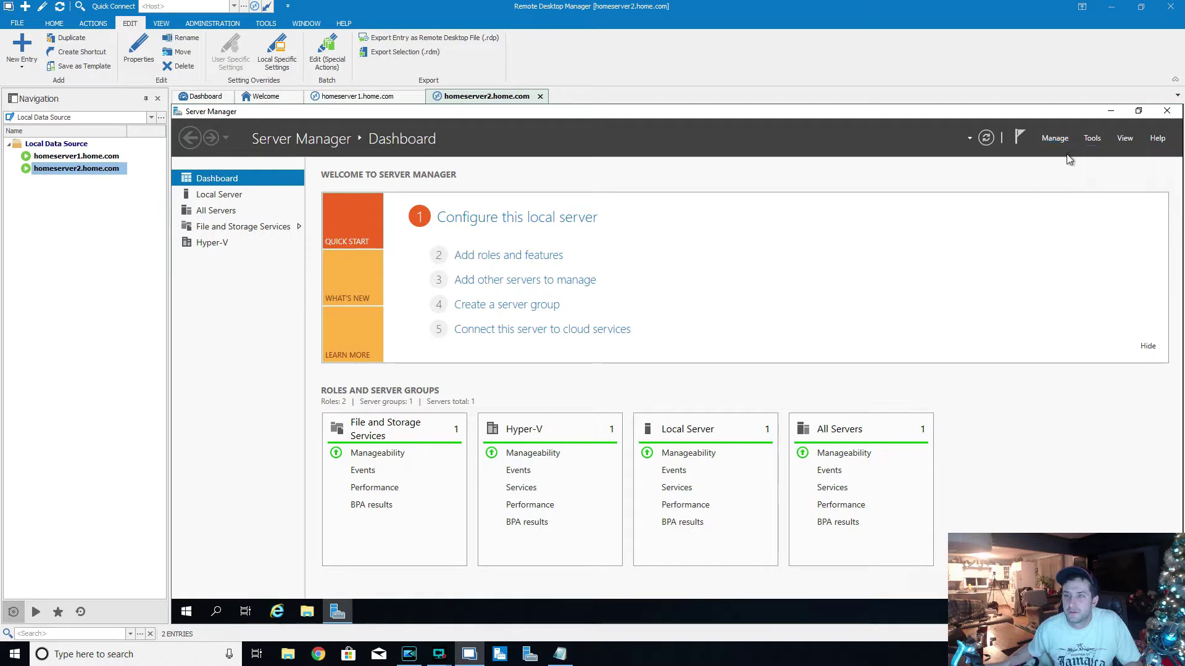
left_click(584, 502)
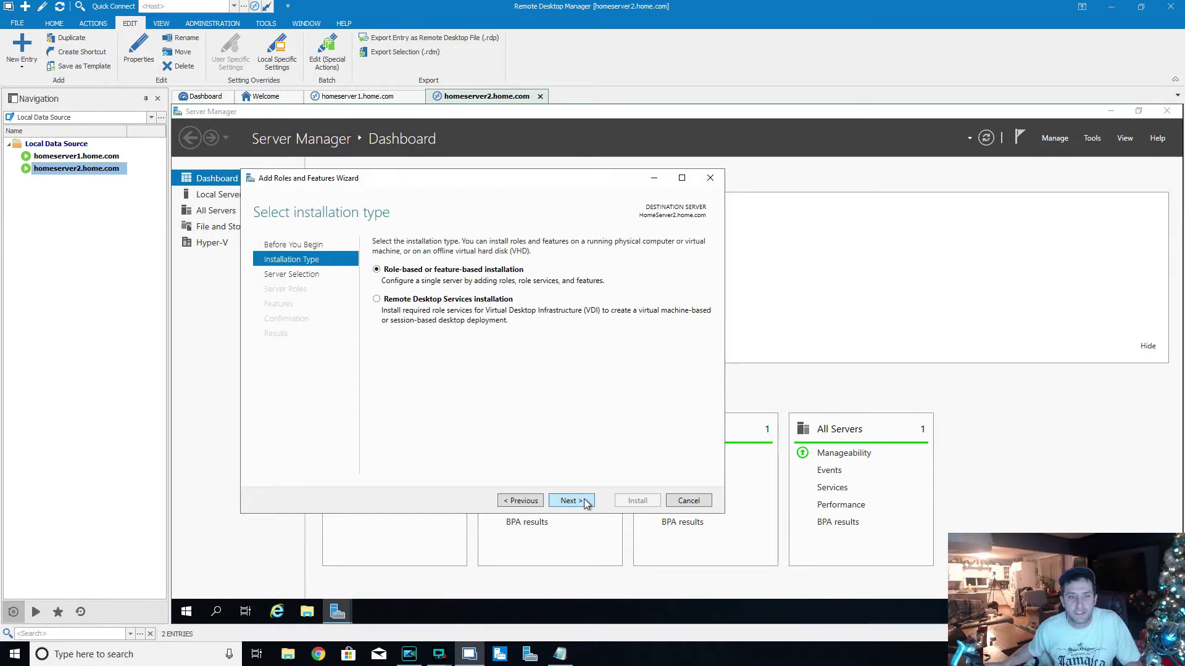
left_click(584, 502)
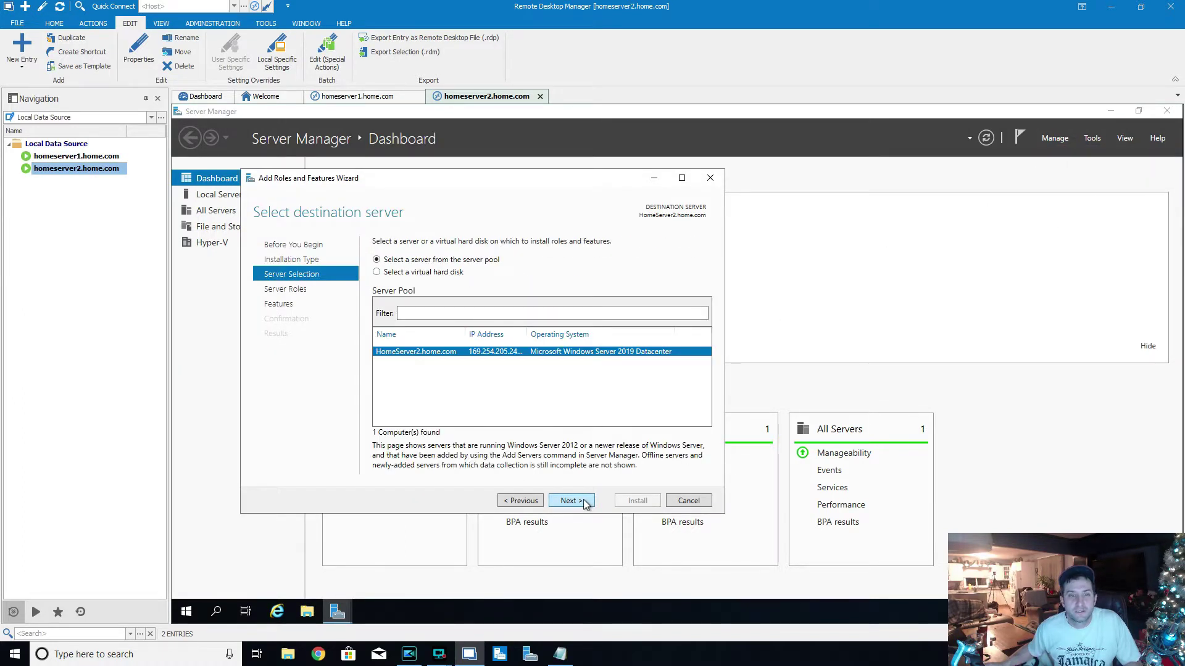
left_click(584, 502)
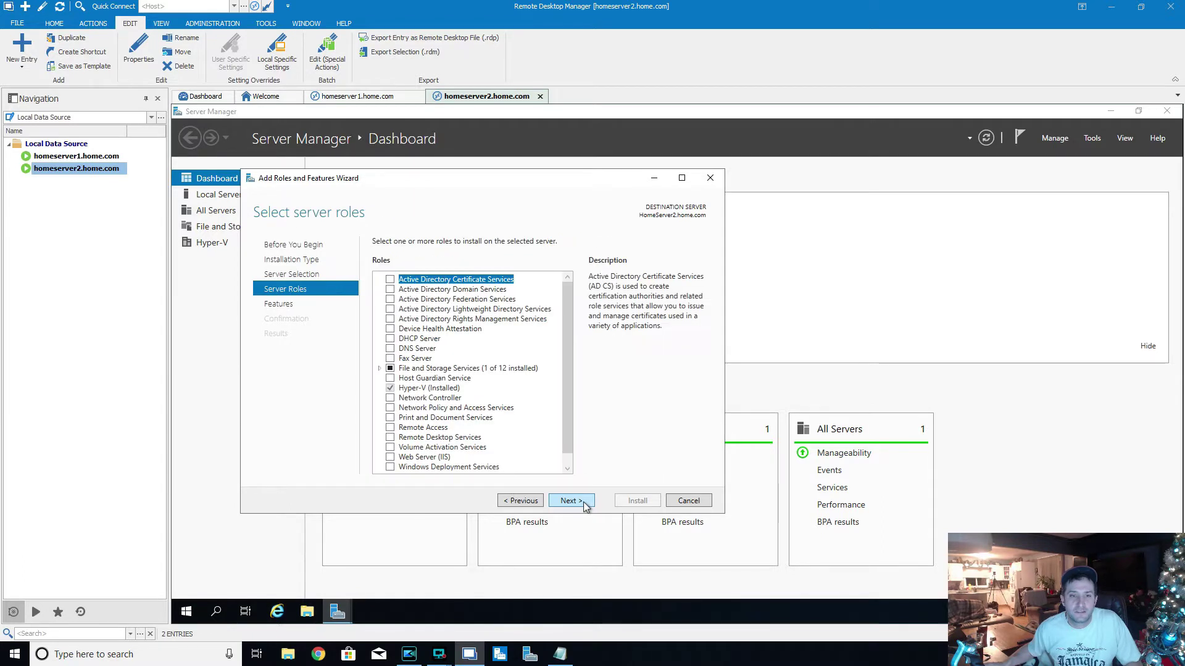
left_click(585, 500)
left_click(404, 389)
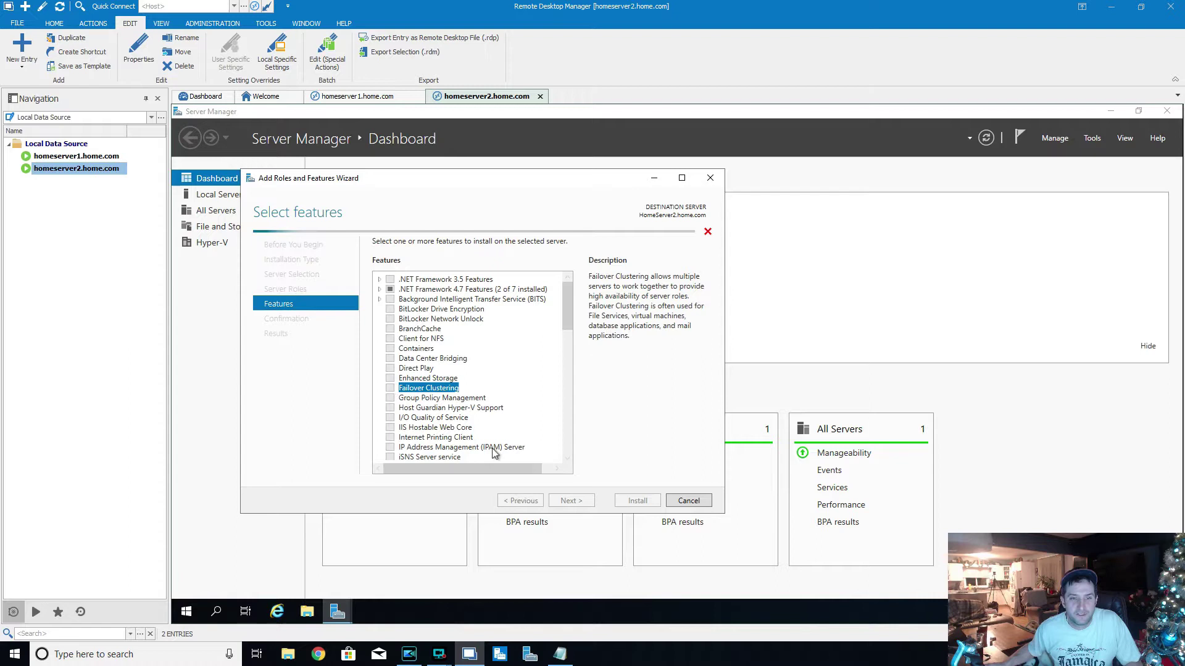
left_click(524, 446)
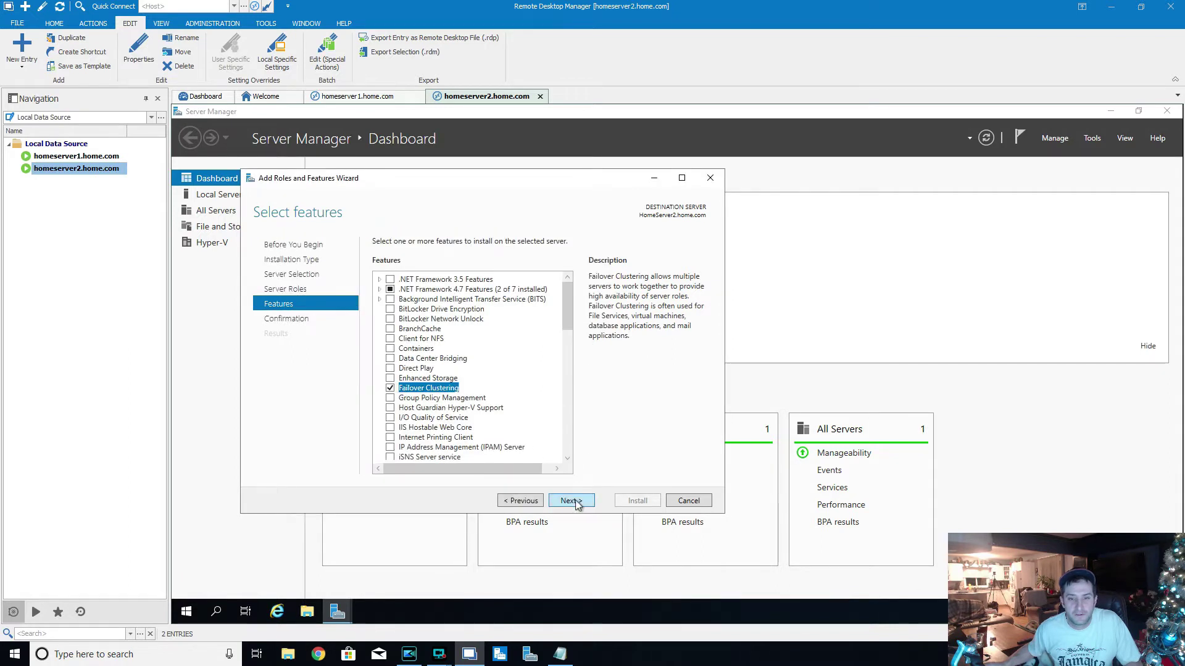
left_click(573, 501)
left_click(636, 500)
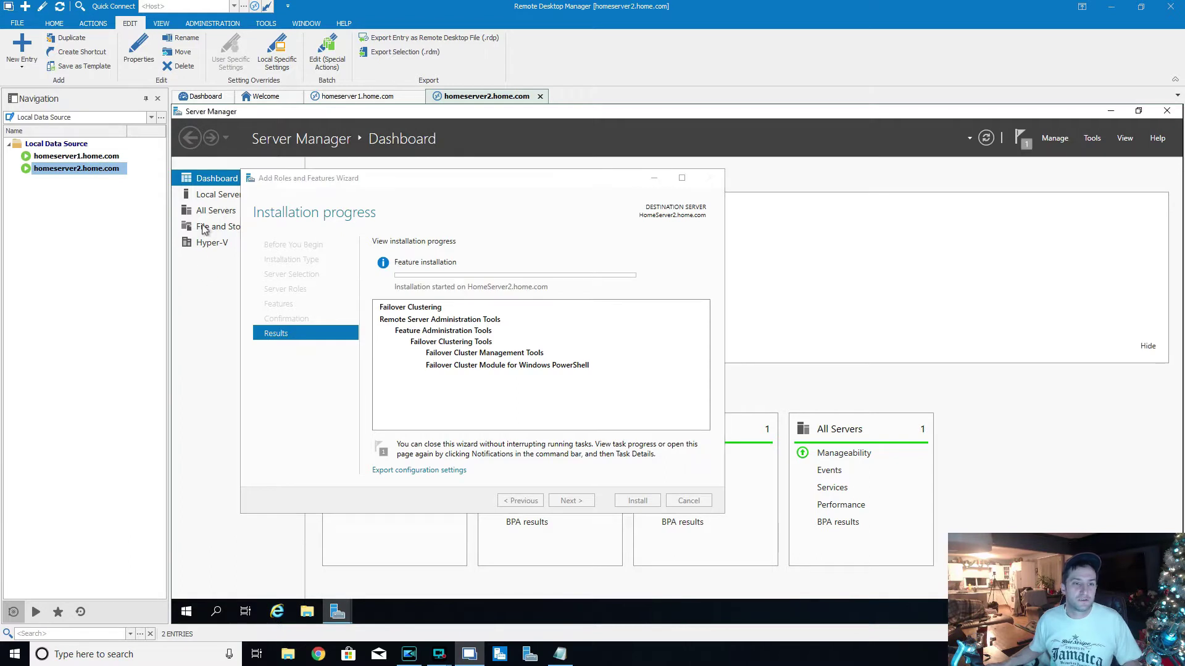
left_click(210, 210)
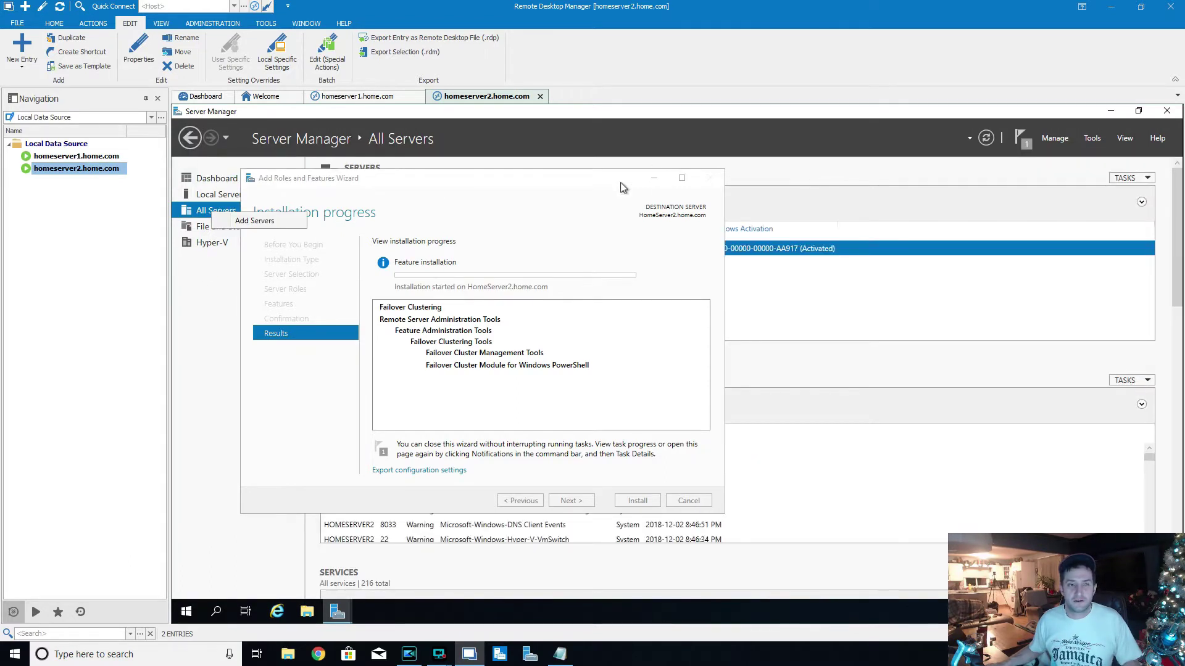
- Search 'homeserve' in Add Servers and add HomeServer1 to the managed servers
left_click(254, 220)
left_click(557, 290)
type("homeserver")
left_click(671, 308)
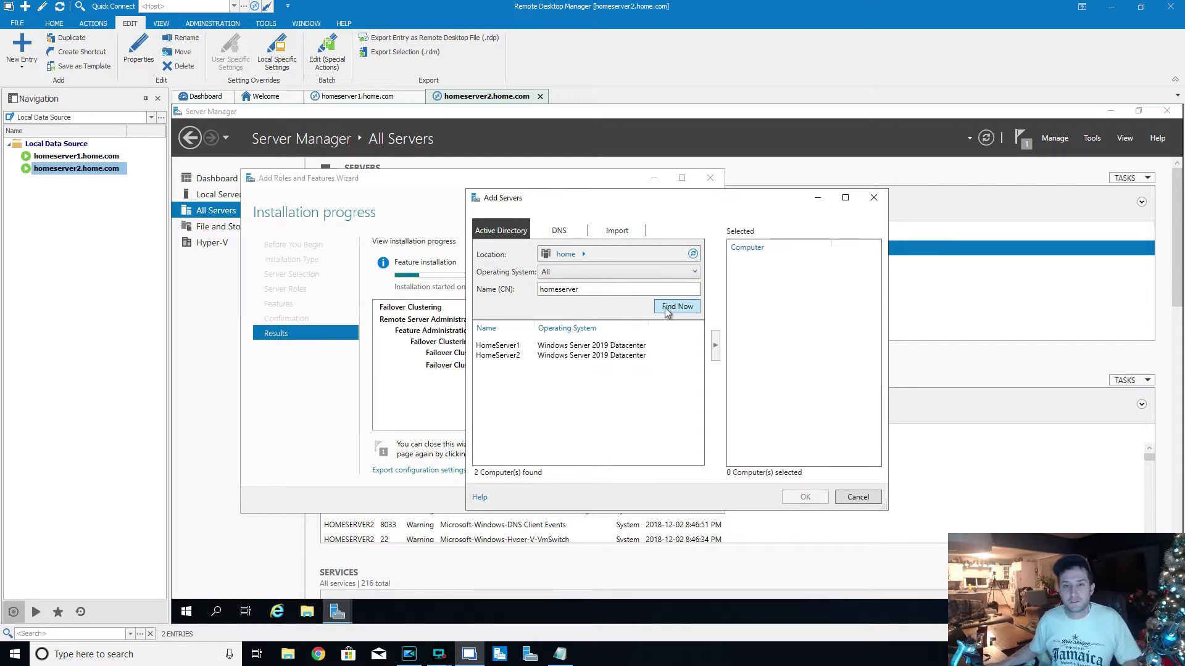
left_click(496, 346)
left_click(715, 347)
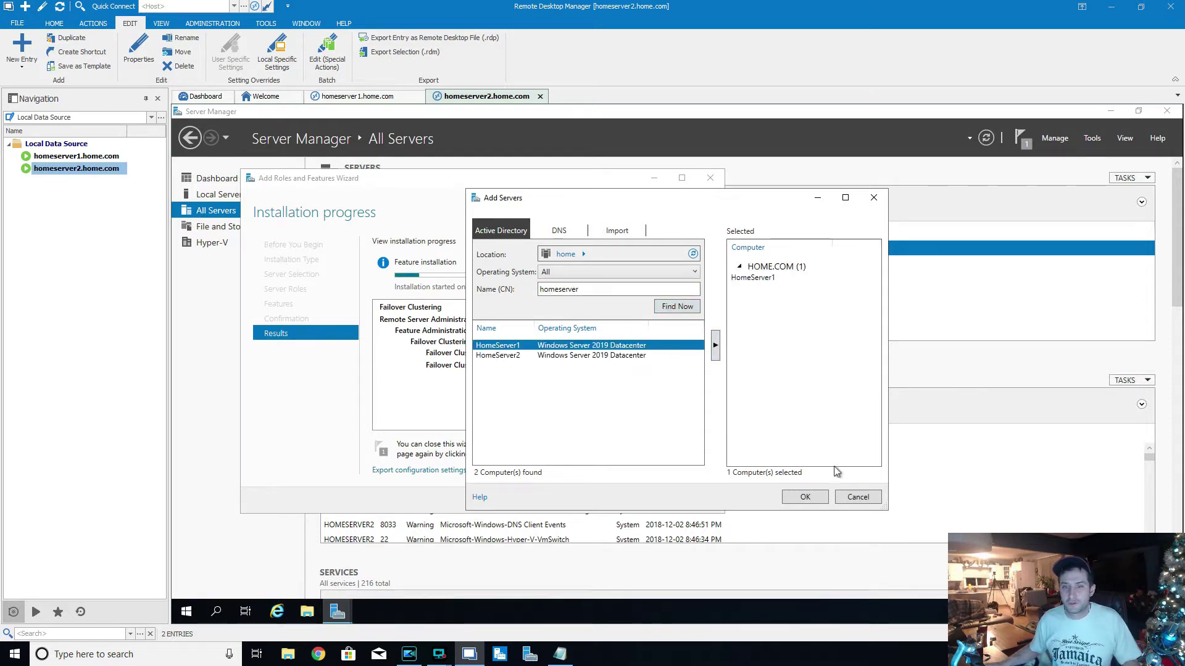
left_click(805, 497)
- Move the install wizard window aside to view the servers, then back
left_click(705, 303)
left_click_drag(563, 185, 821, 319)
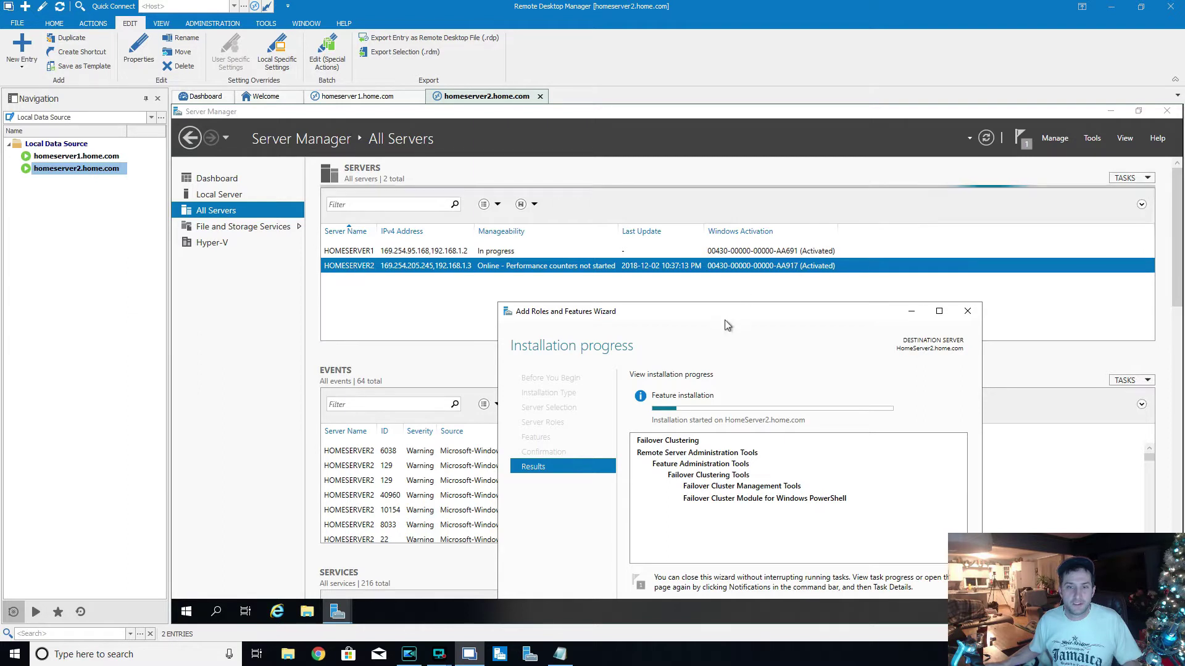
left_click_drag(734, 314, 518, 143)
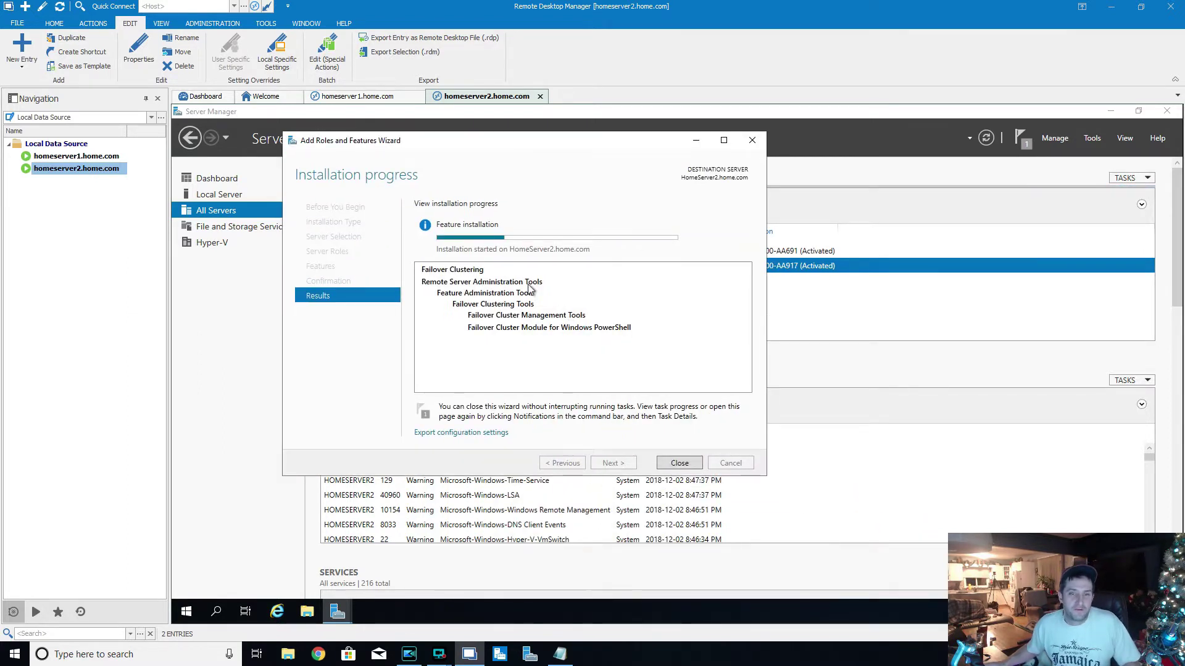
- Check both servers' install progress, close homeserver1's finished wizard, and exit Server Manager
left_click(379, 98)
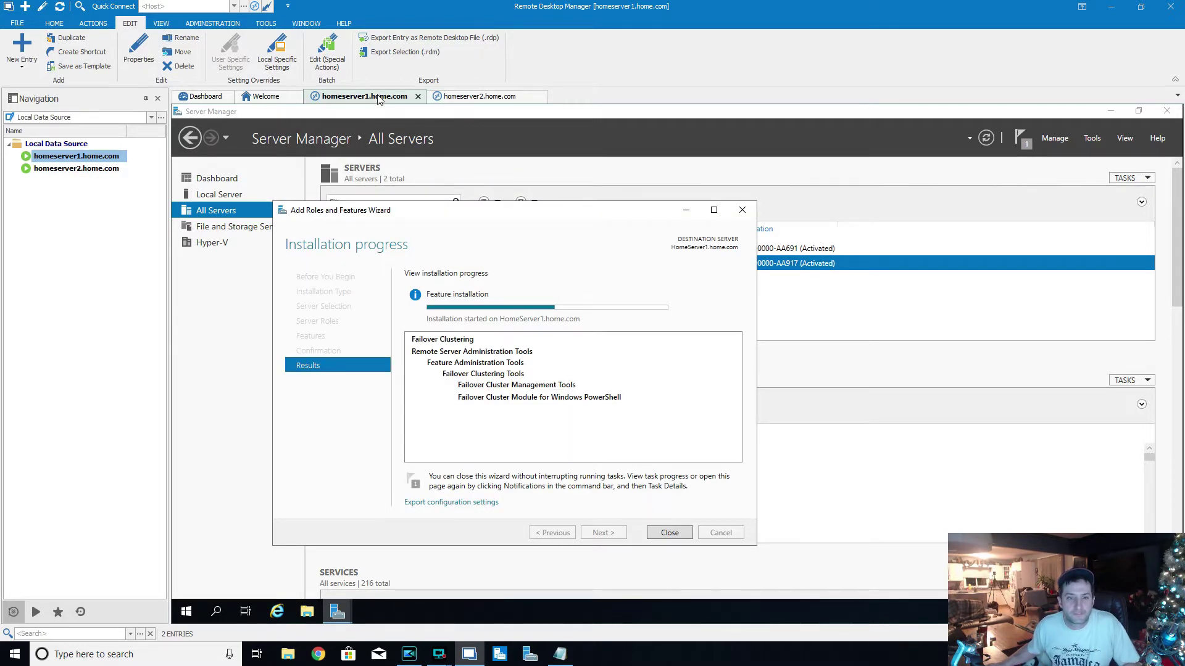
left_click(486, 98)
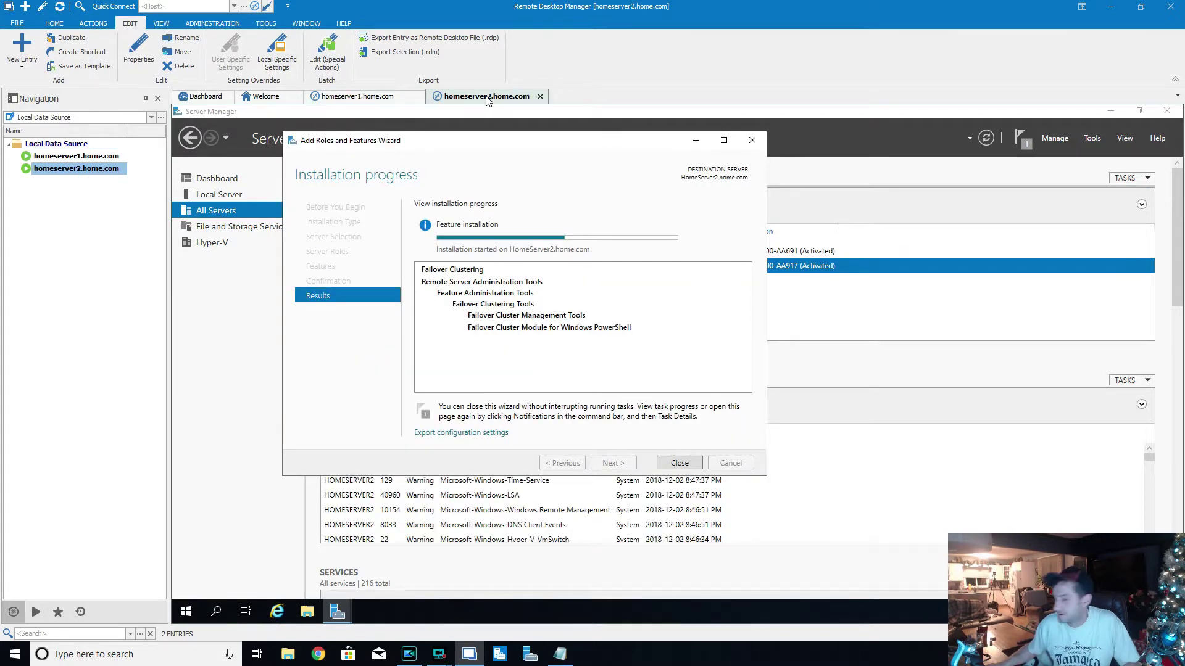
key("ctrl+shift+Tab")
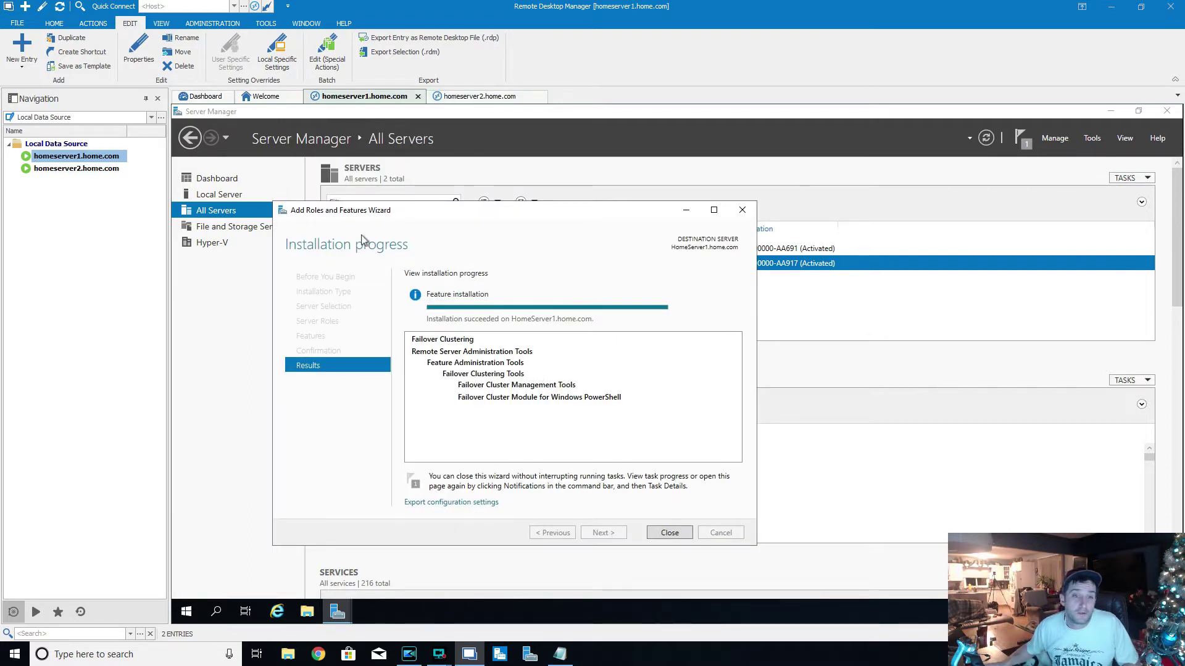
left_click(670, 533)
key("ctrl+Tab")
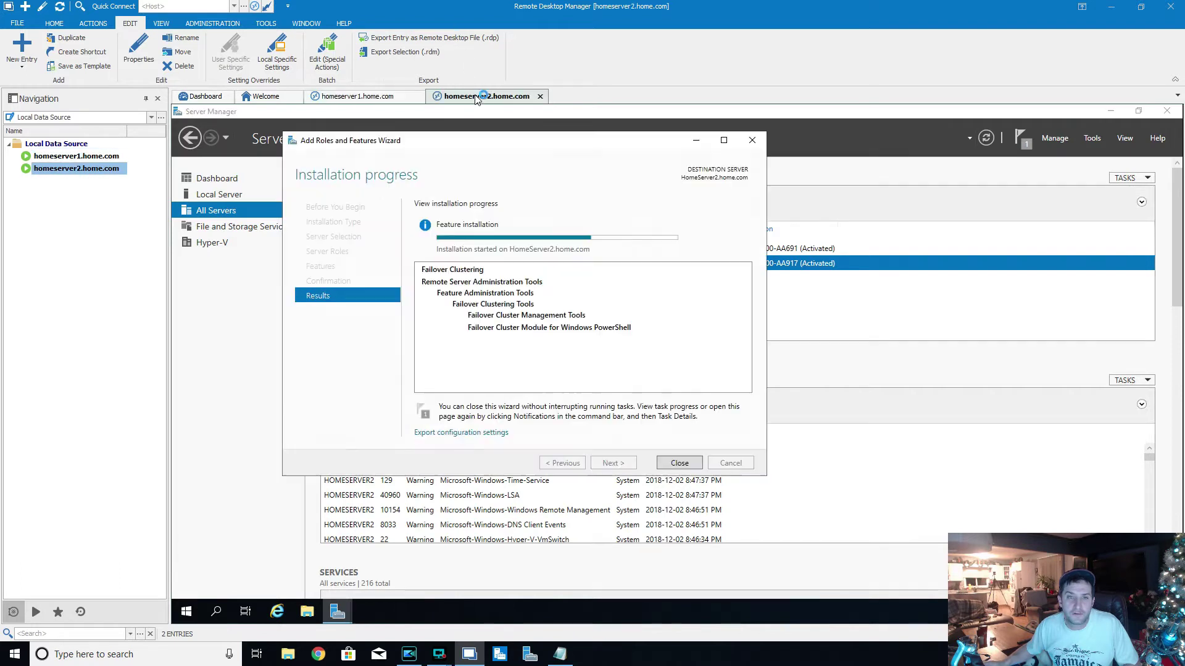
left_click(356, 97)
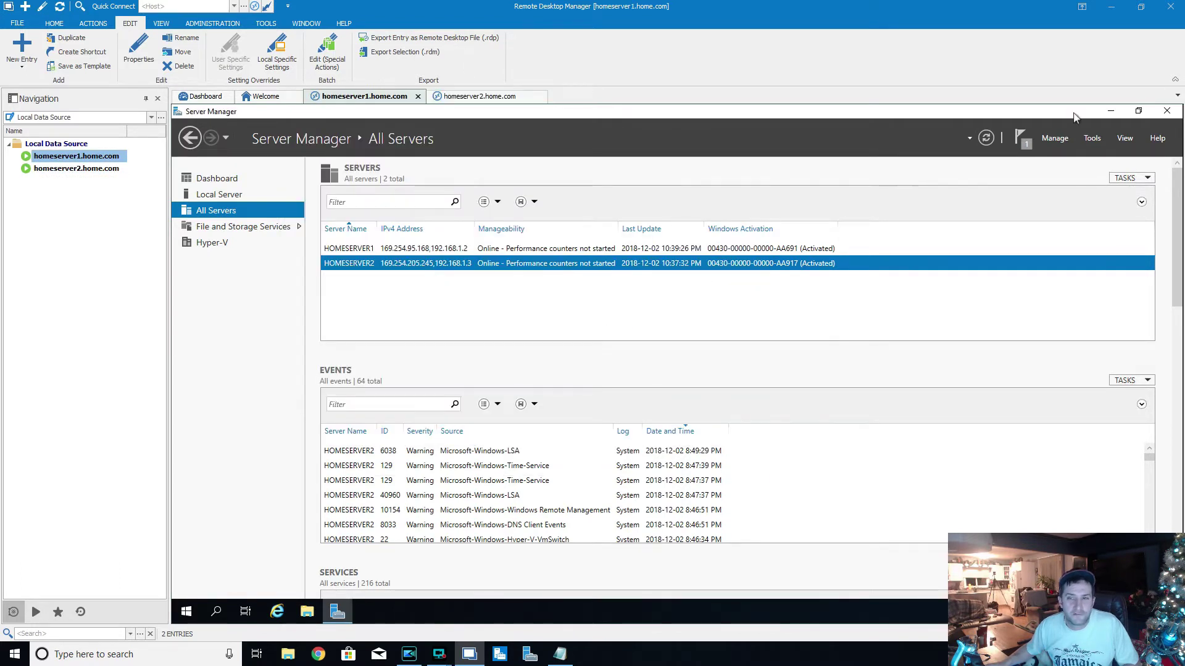
left_click(1166, 112)
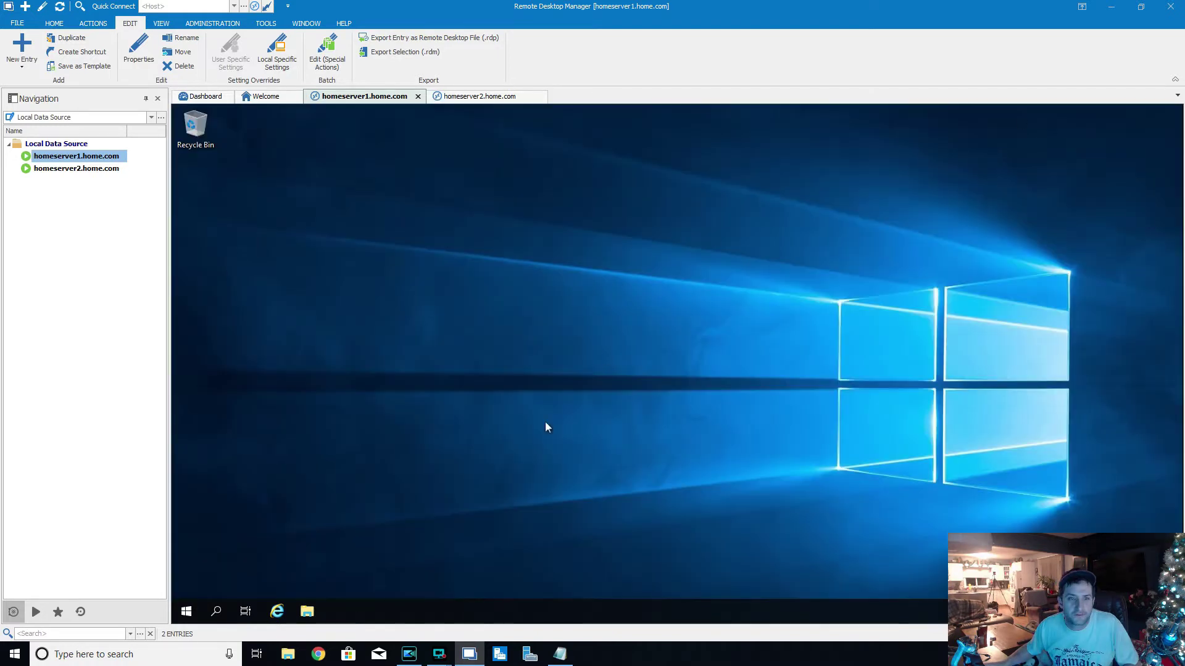
- Launch Windows PowerShell from the Start menu on homeserver1
left_click(186, 611)
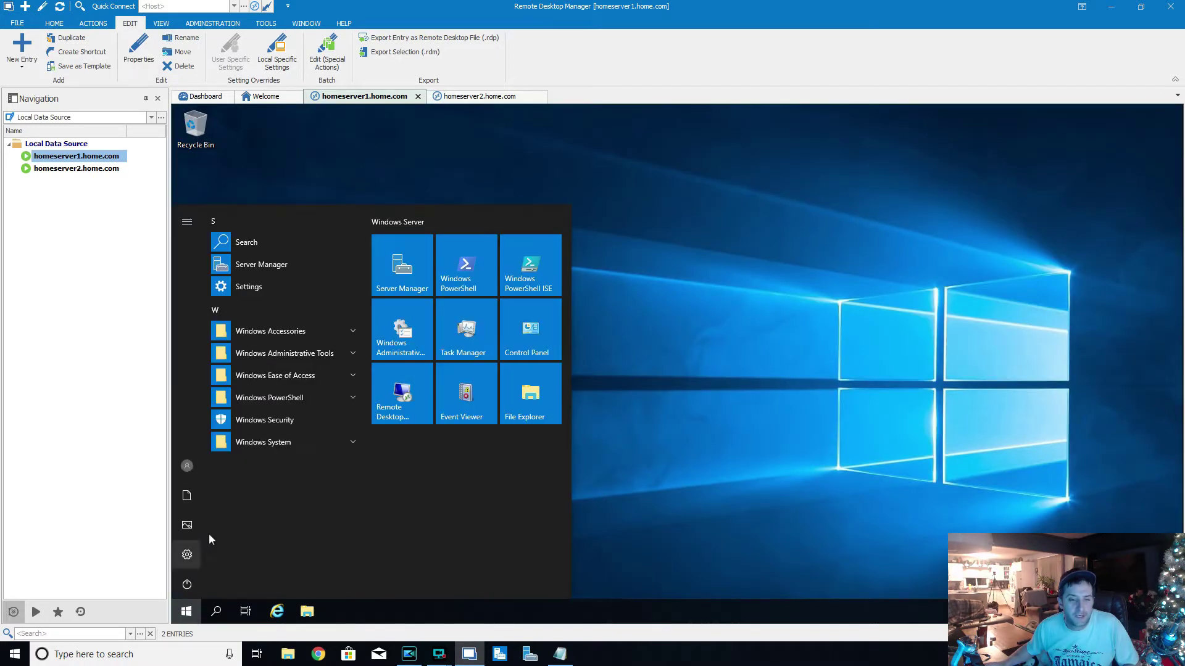
left_click(306, 398)
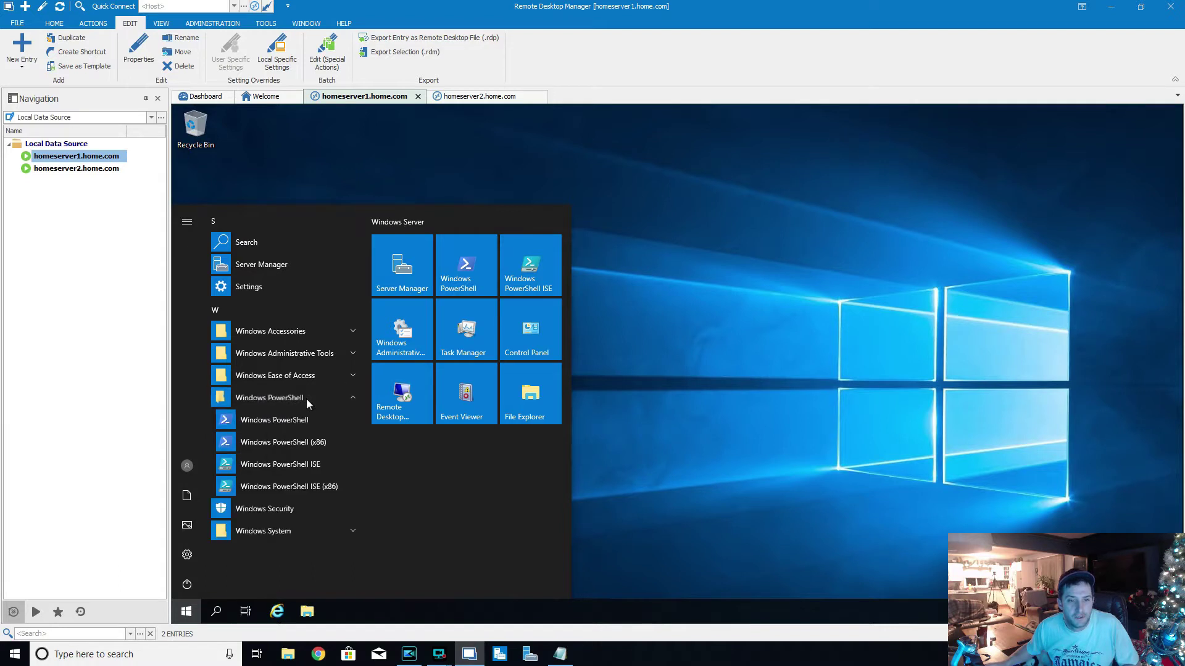
left_click(313, 425)
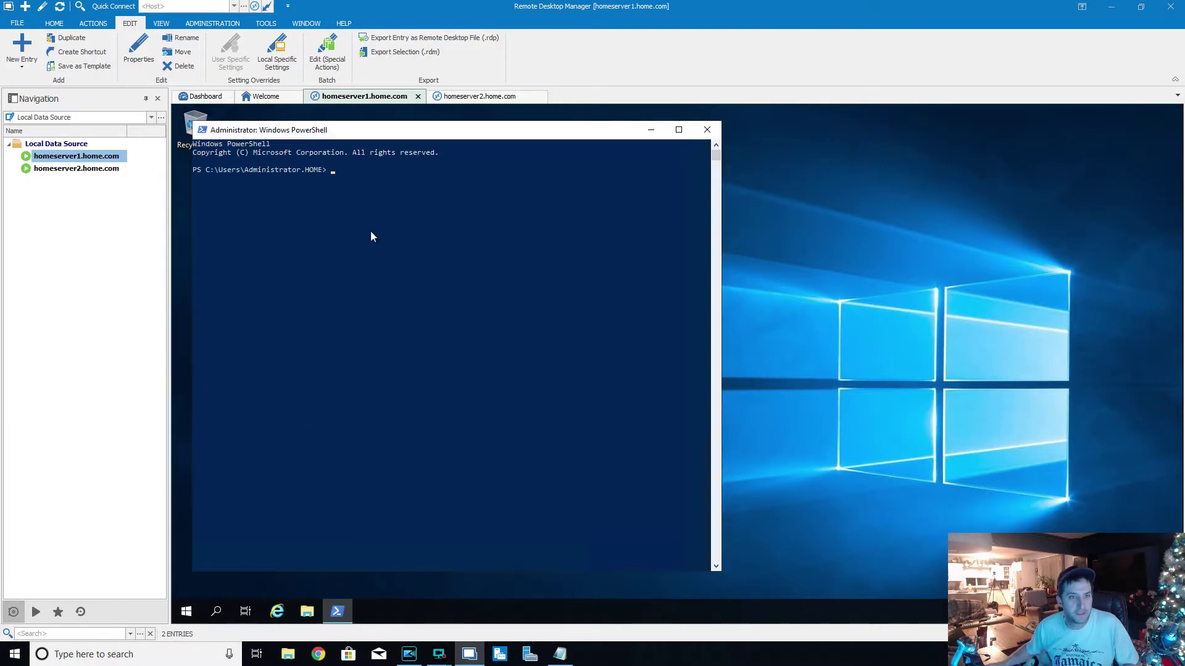
- Close homeserver2's completed install wizard and return to homeserver1's PowerShell console
left_click(483, 98)
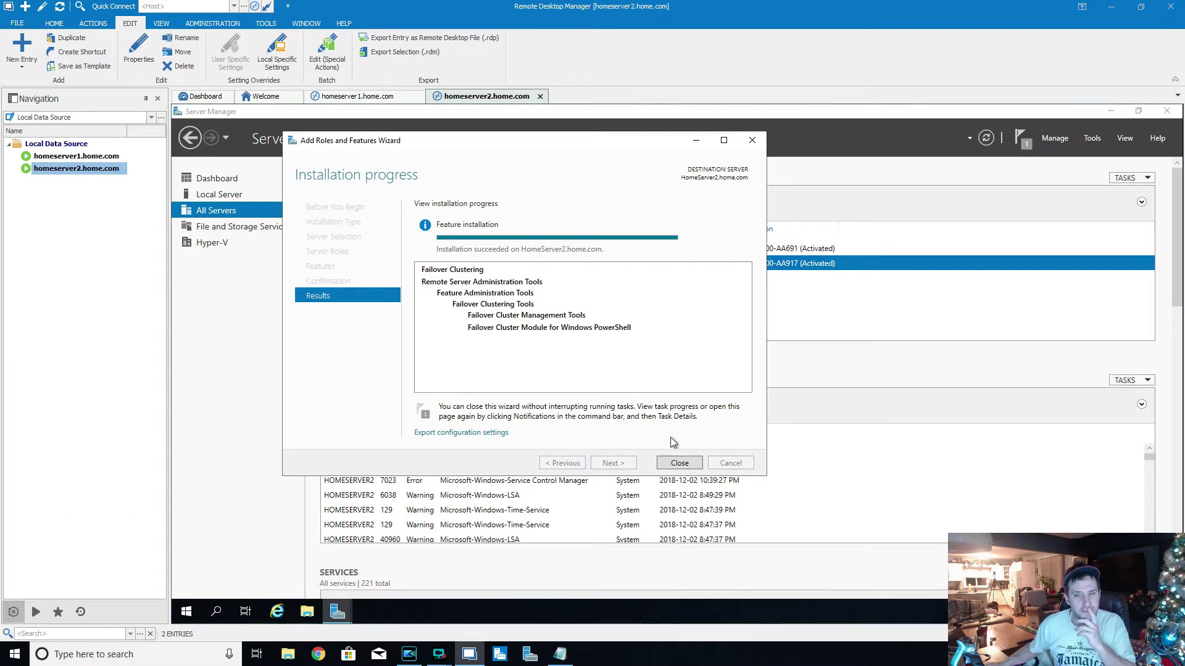
left_click(679, 463)
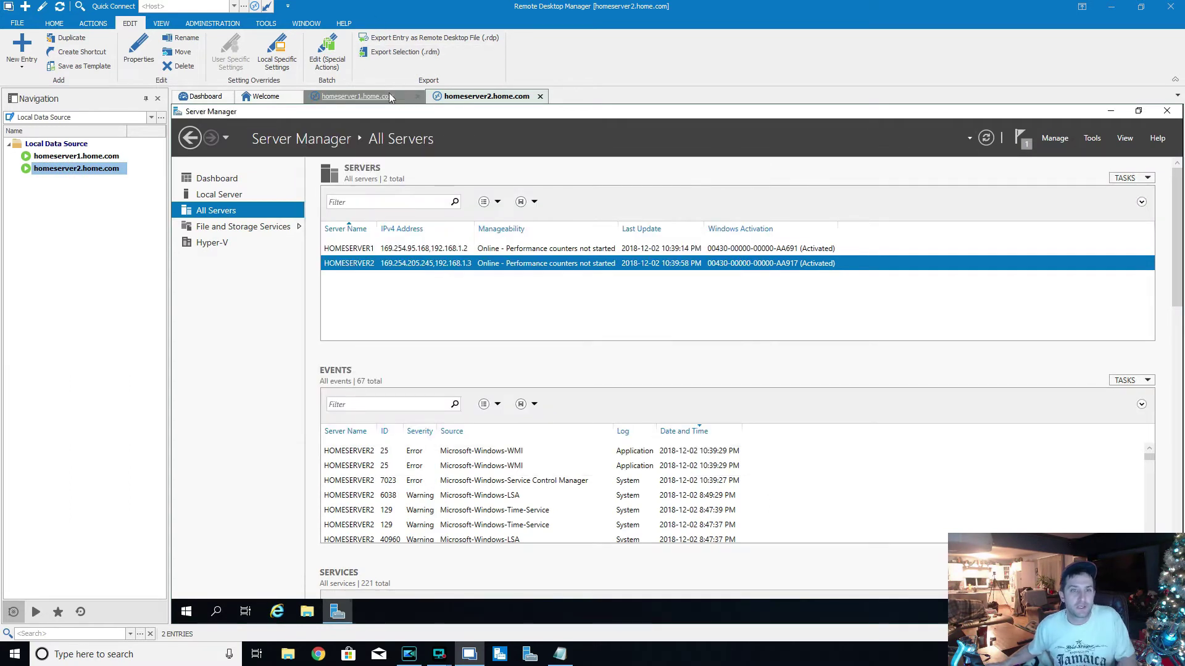
left_click(390, 98)
left_click(452, 232)
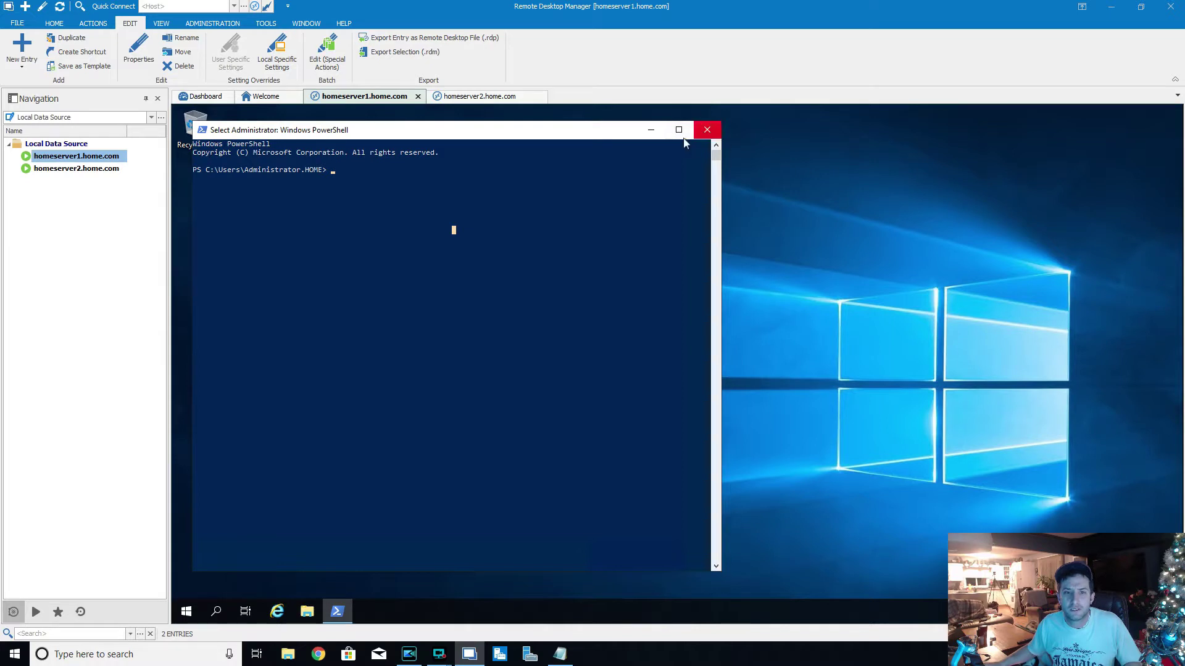
left_click(518, 204)
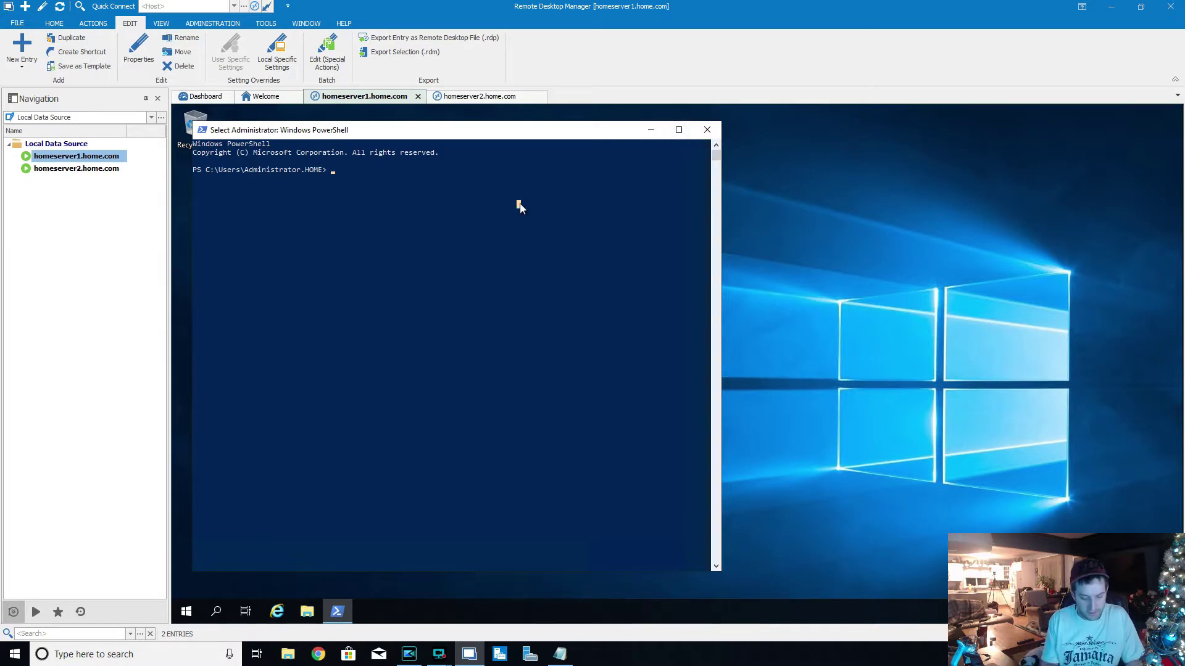
- Type New-Cluster -Name MainCluster -Node "HomeServer1.home.com","HomeServer2.home.com" -NoStorage
key("Escape")
type("New-Cluster")
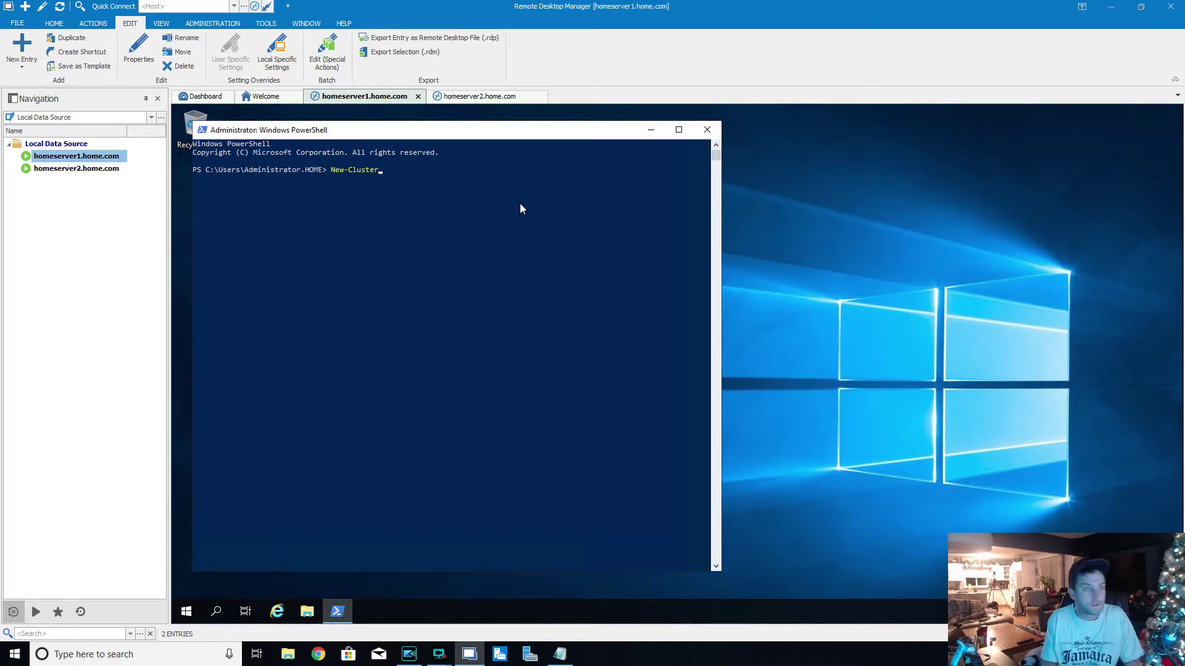
type(" -N")
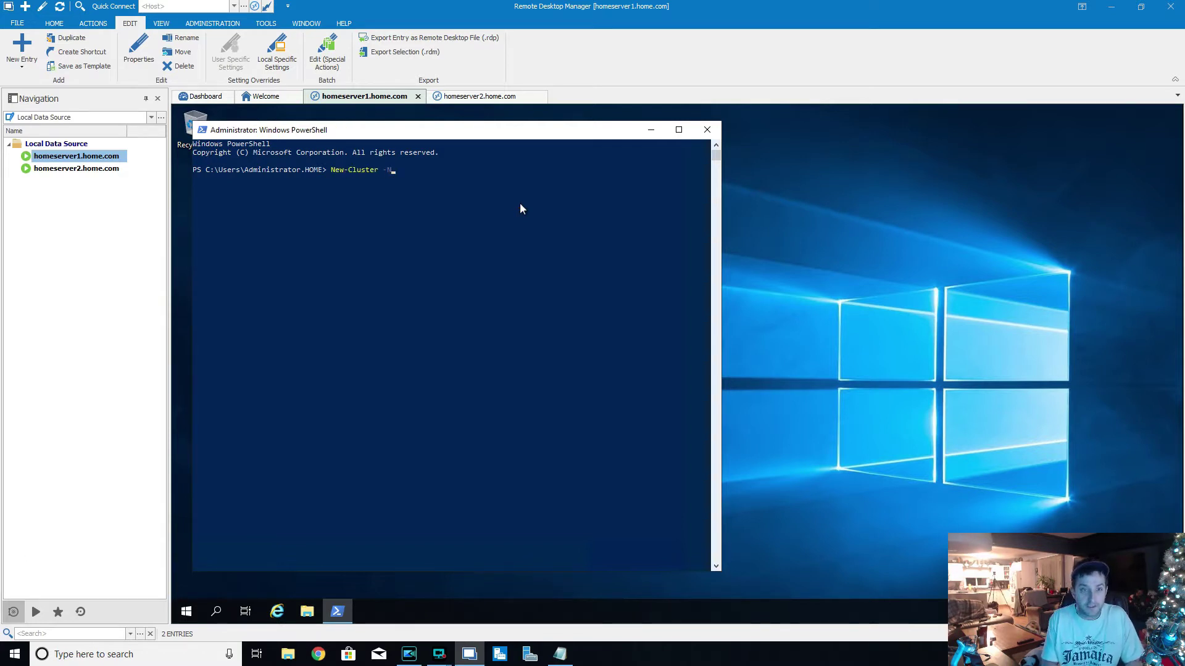
key("Tab")
type("MainClsut")
key("BackSpace")
key("BackSpace")
key("BackSpace")
type("uster")
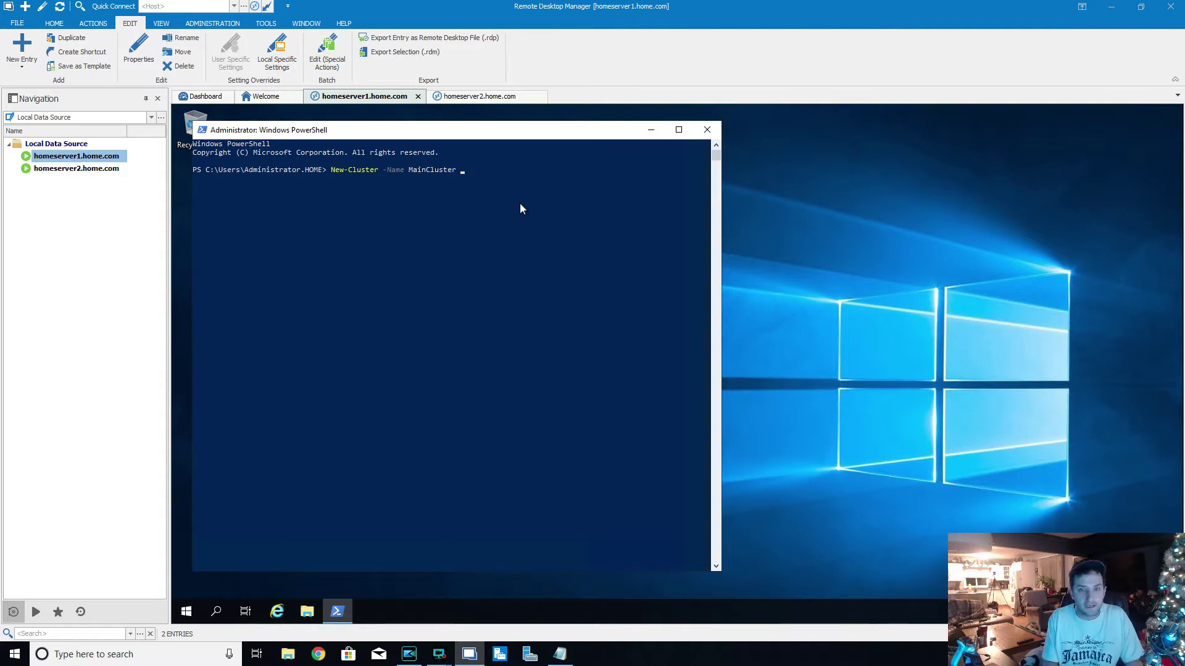
type("-Node ")
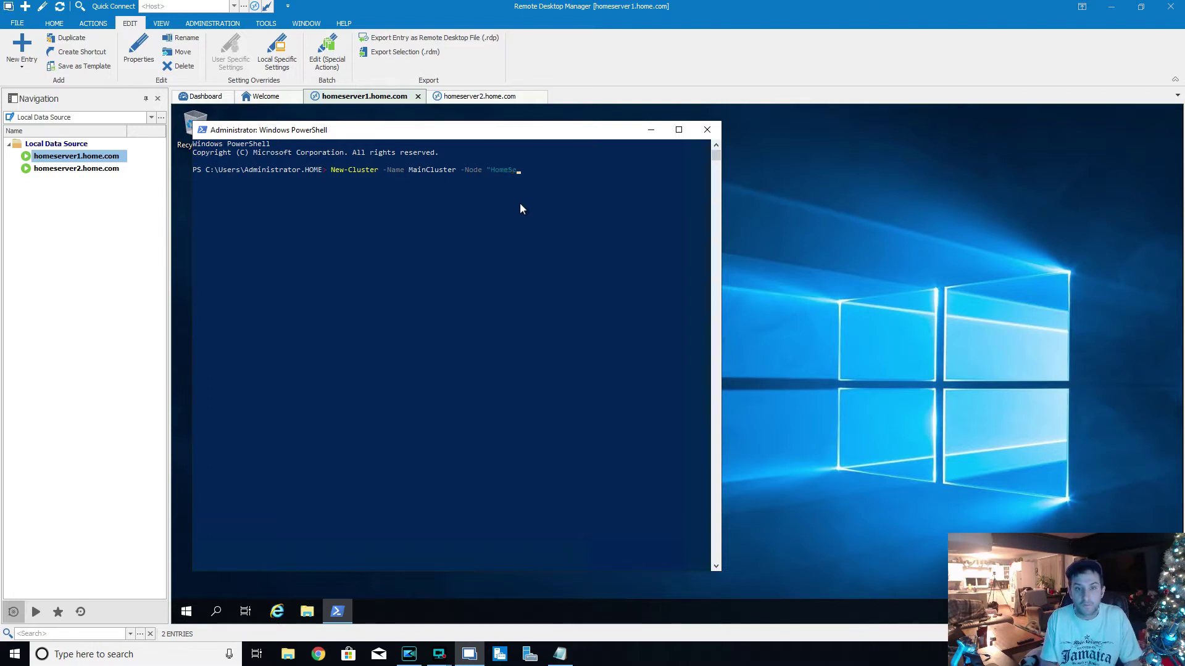
type("\"HomeServer1.home.")
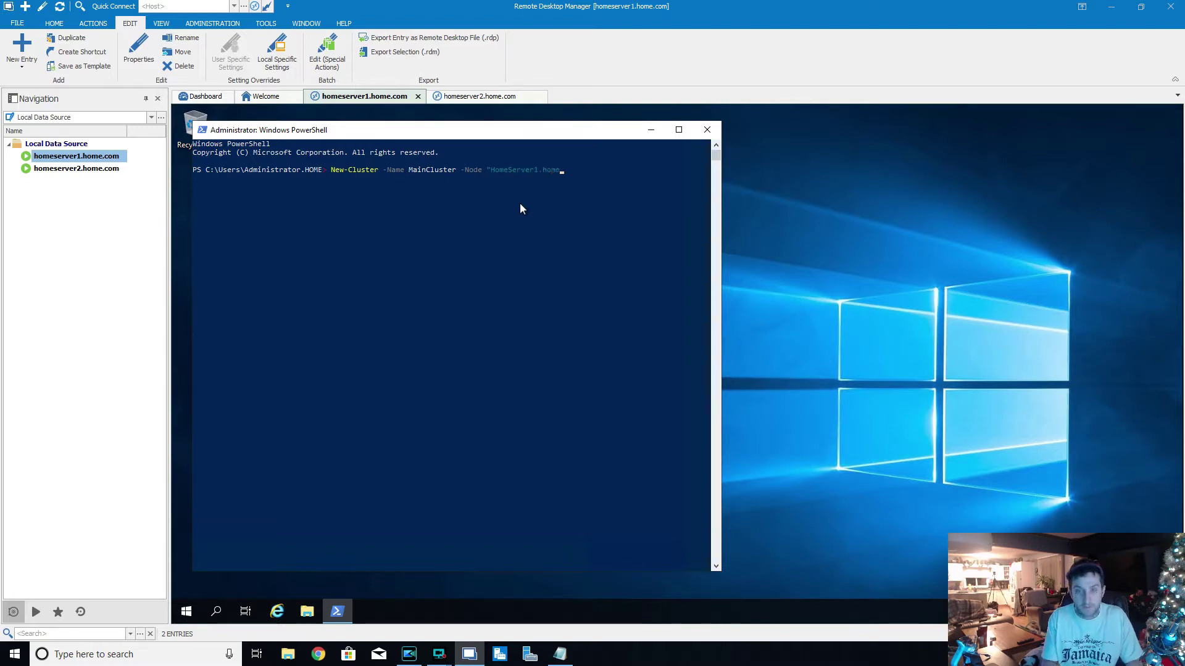
type("com")
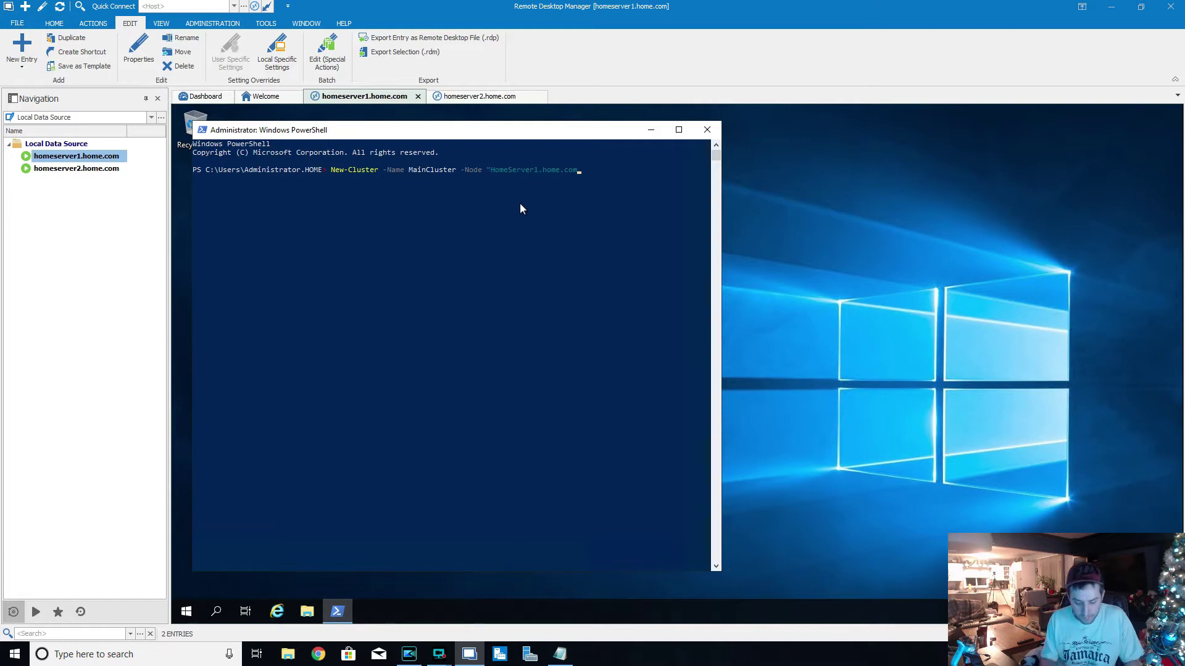
type("\",\"")
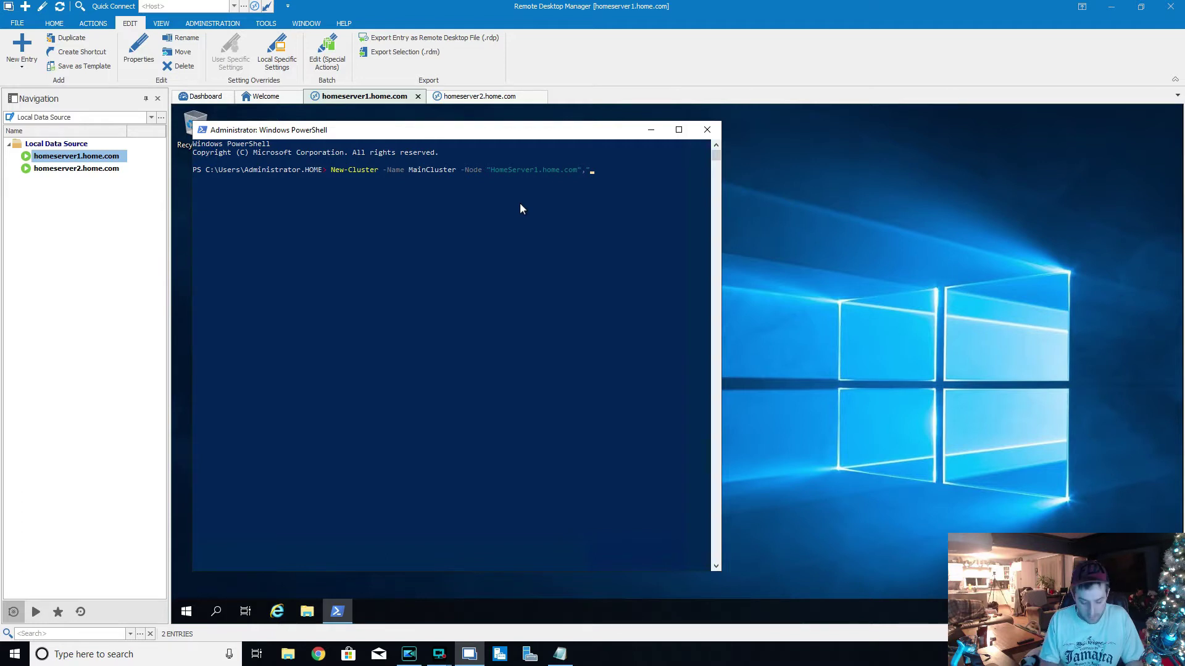
type(",\"Home")
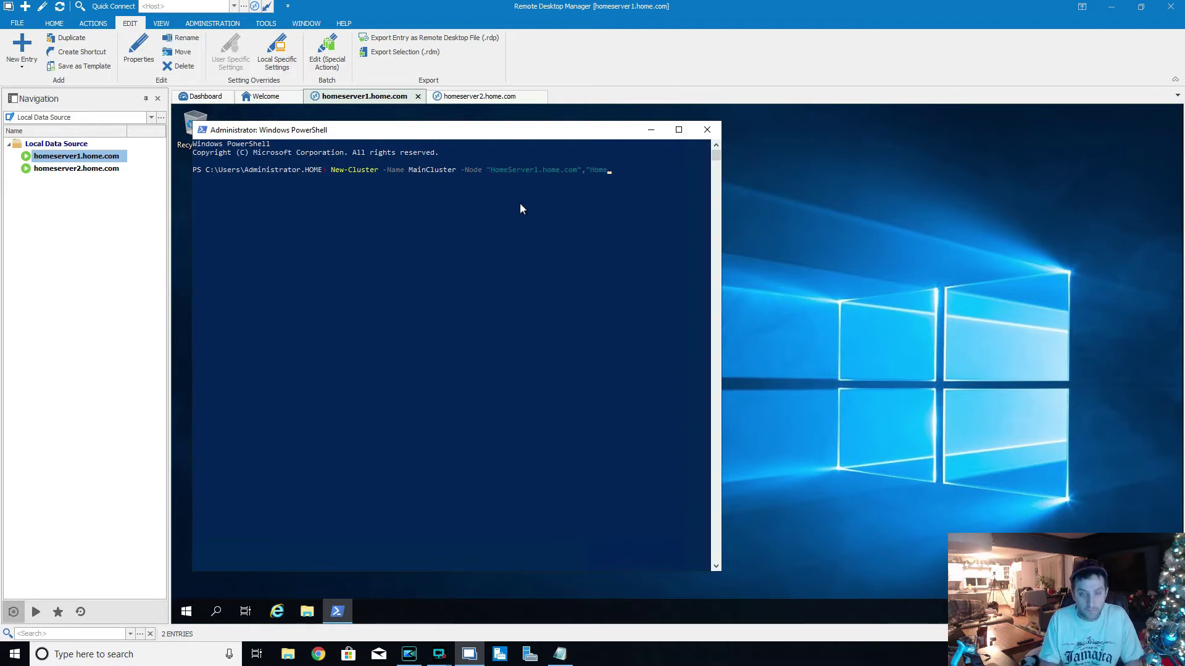
type("Serv")
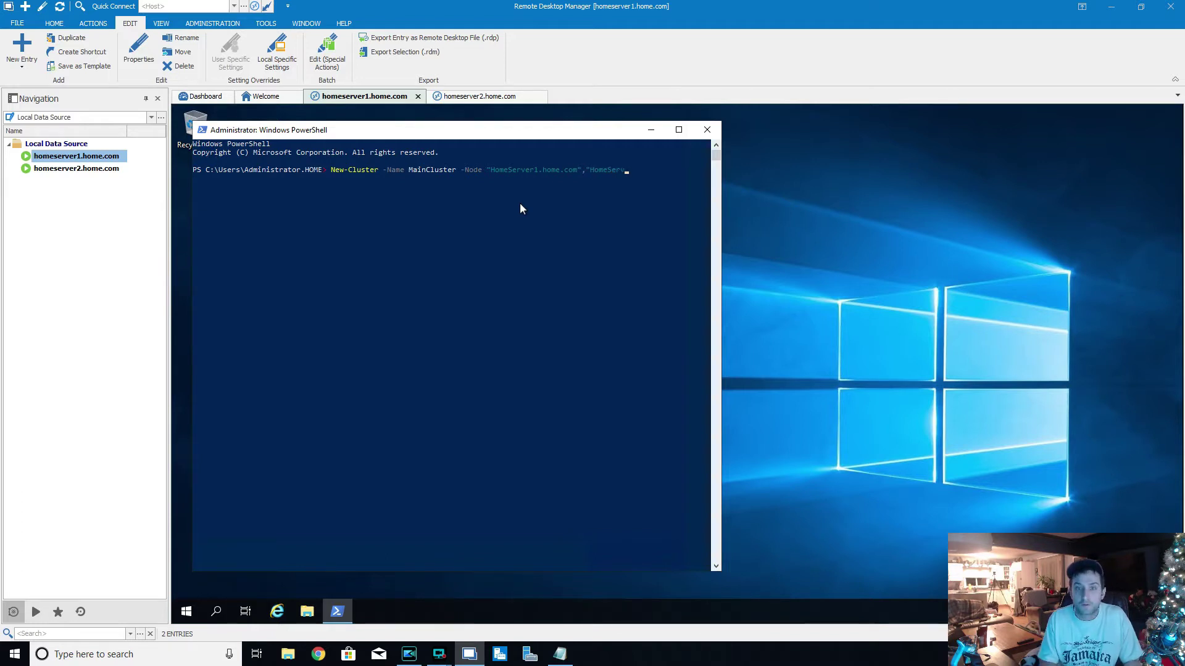
type("er2.home.com\"")
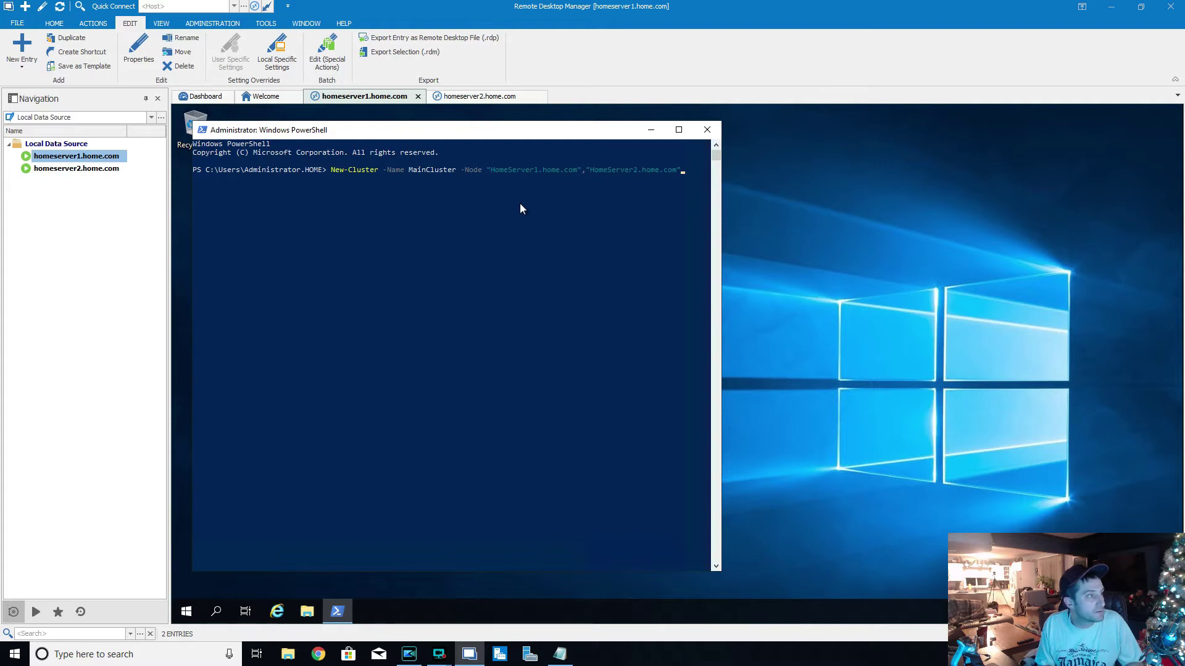
type(" - N")
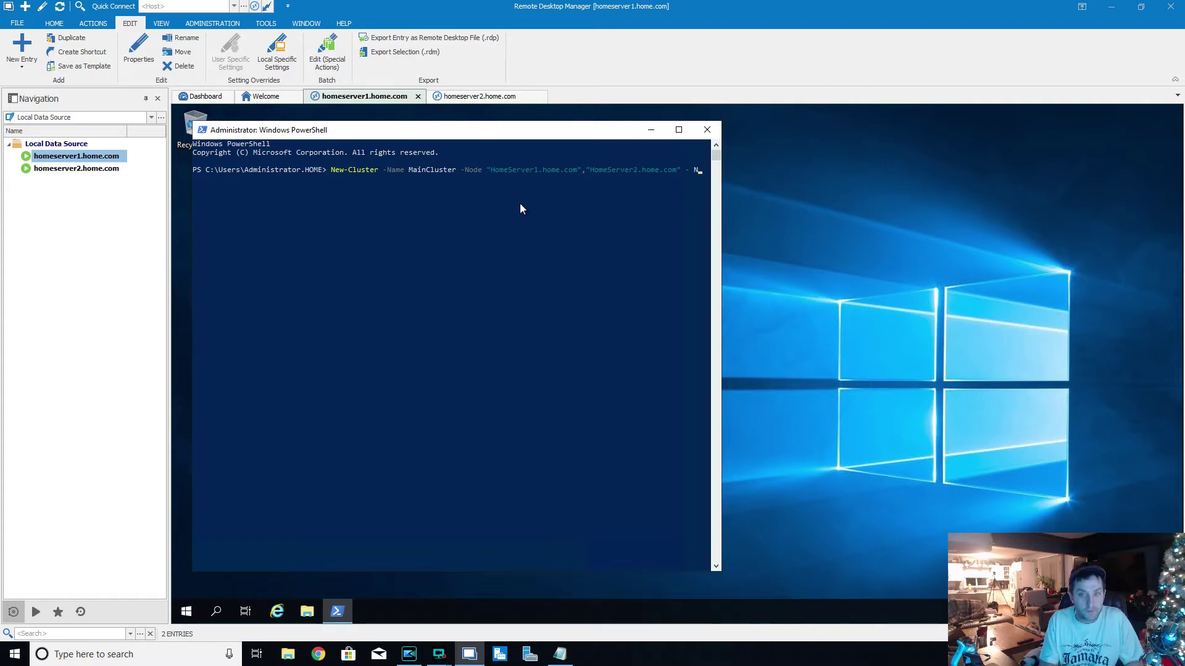
key("BackSpace")
type("N")
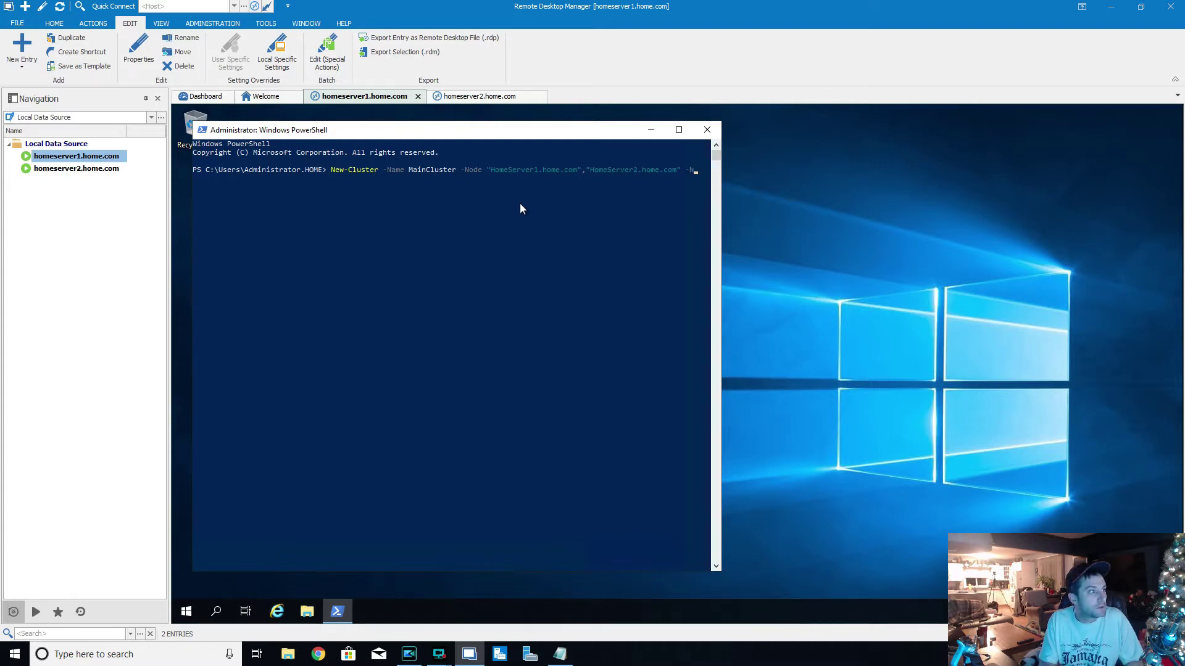
type("oStorage")
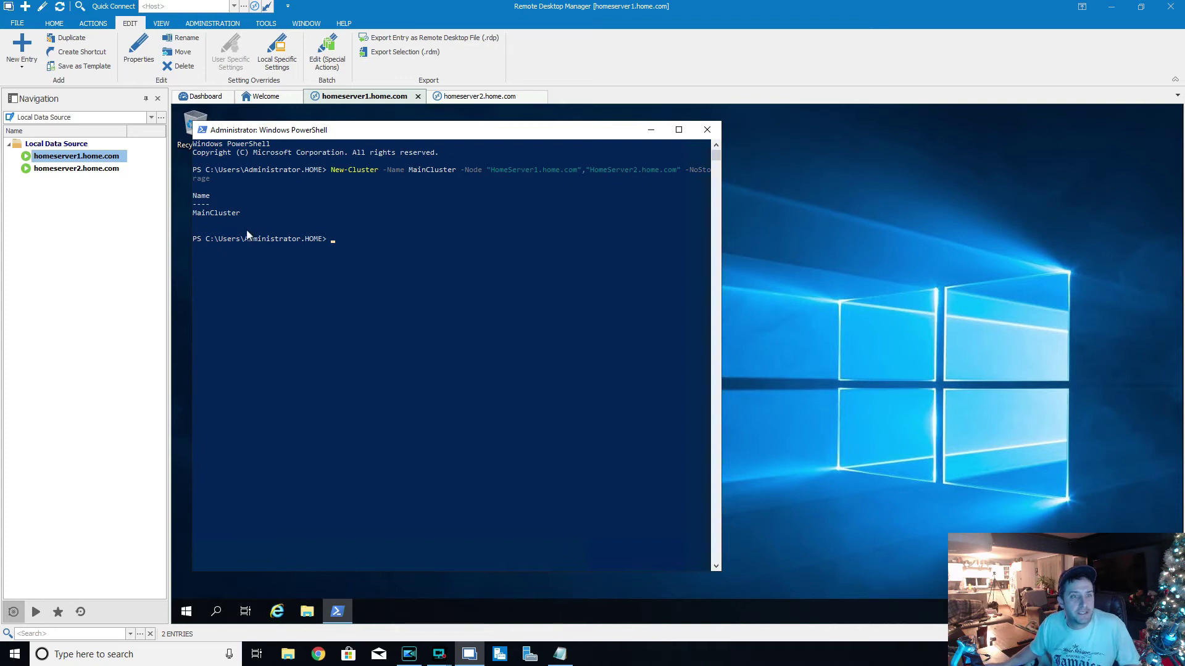
- Run the New-Cluster command and confirm MainCluster appears in the output
left_click(221, 214)
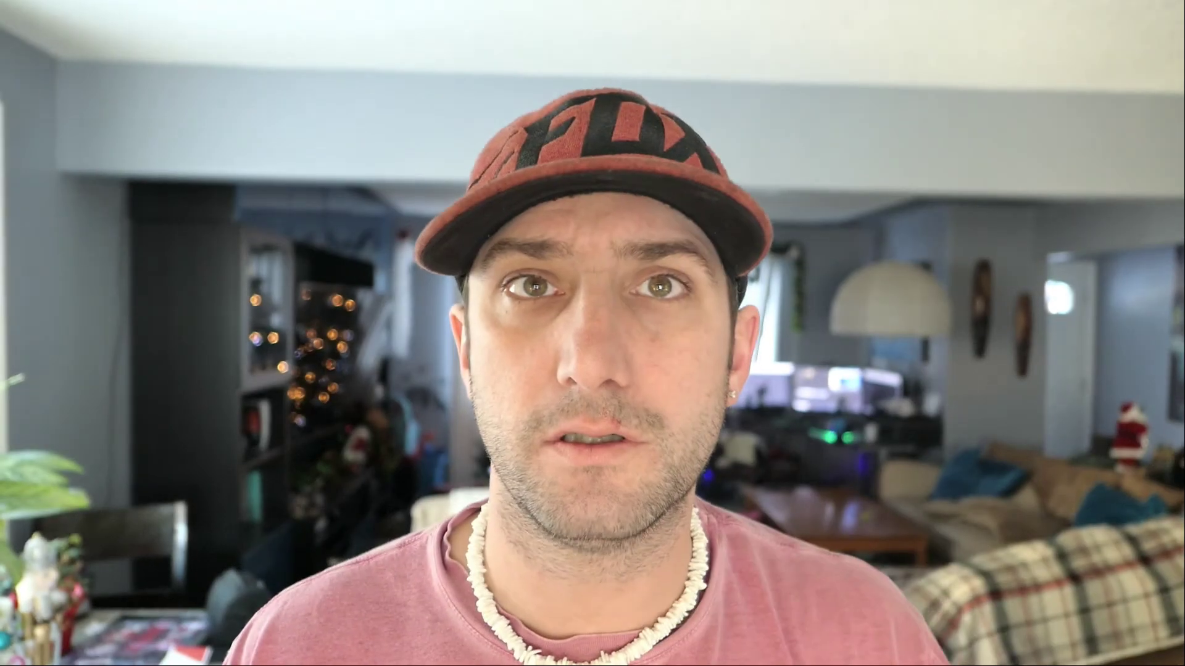